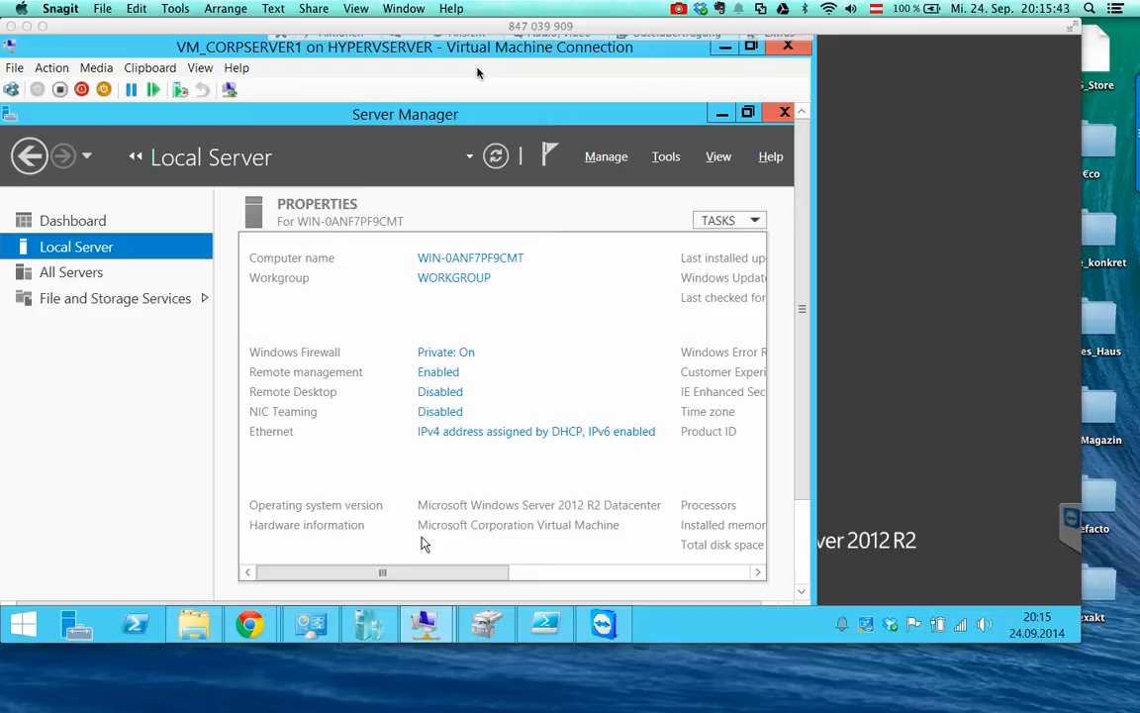
# - Switch the VM_CORPSERVER1 connection window to Full Screen Mode from the View menu
pyautogui.click(205, 73)
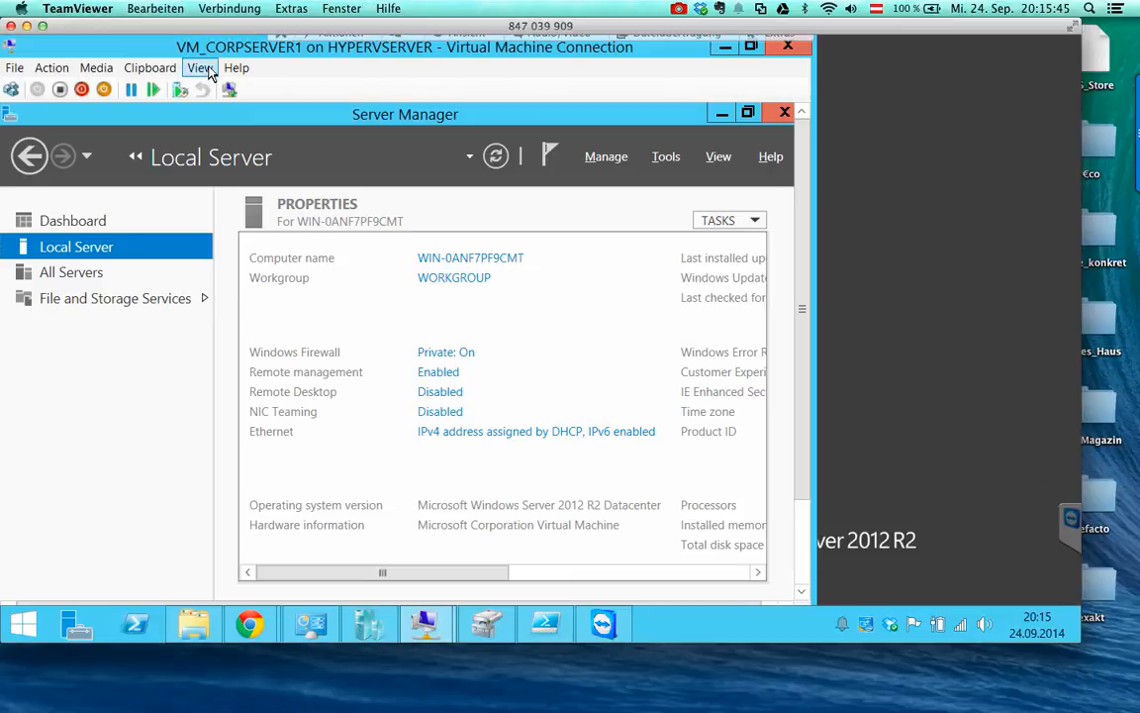
pyautogui.click(202, 70)
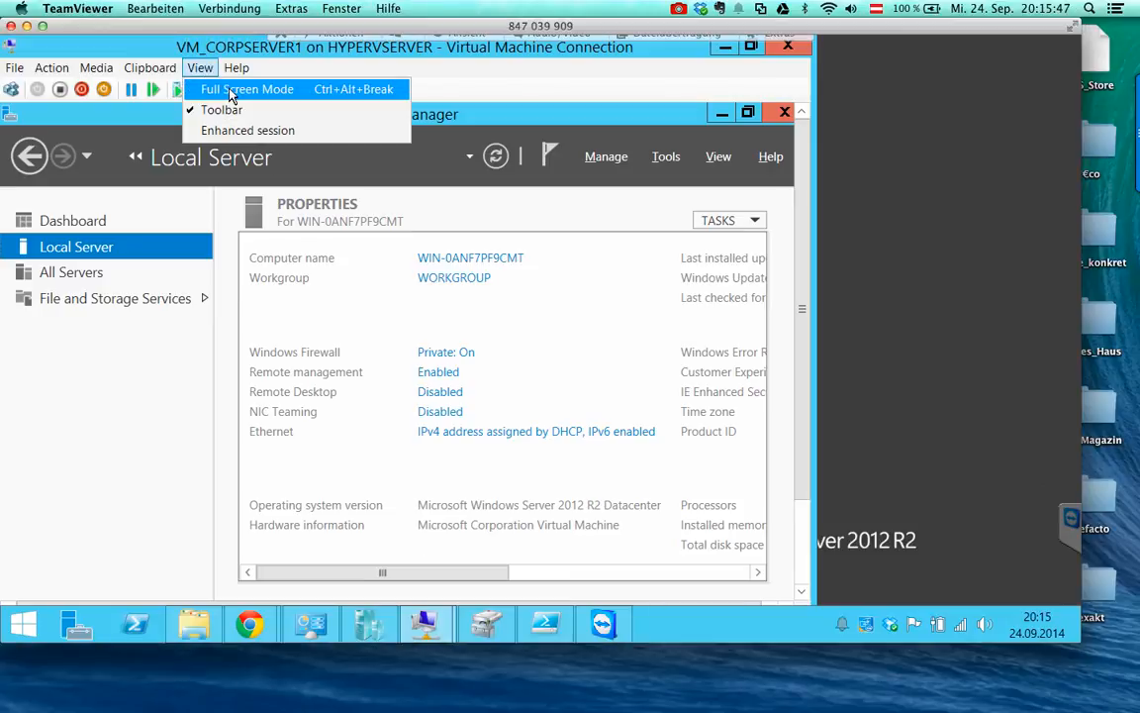
pyautogui.click(230, 91)
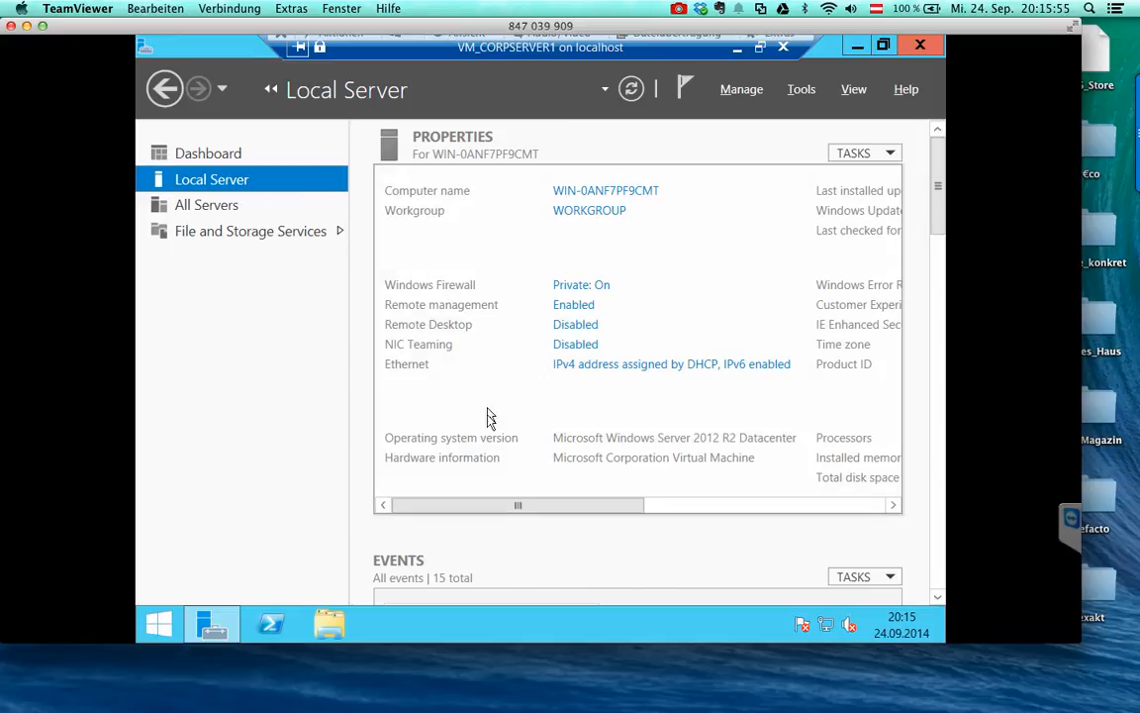
# - Rename the computer from WIN-0ANF7PF9CMT to CORPSERVER and acknowledge the restart notice
pyautogui.click(614, 190)
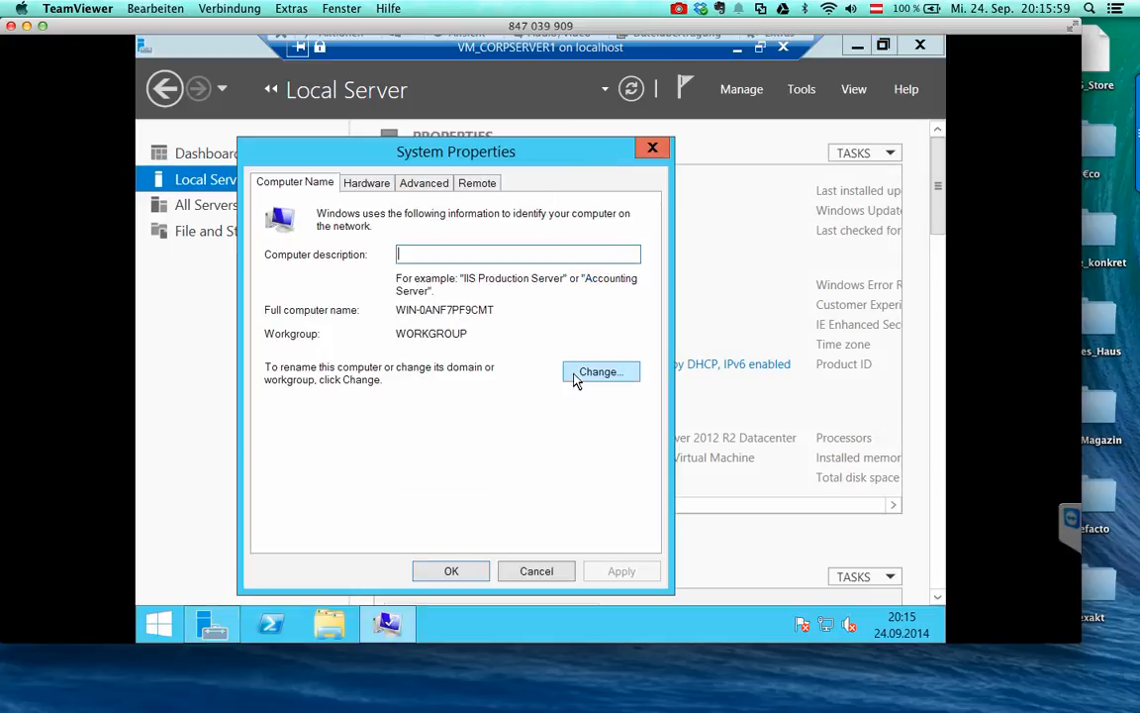
pyautogui.click(583, 374)
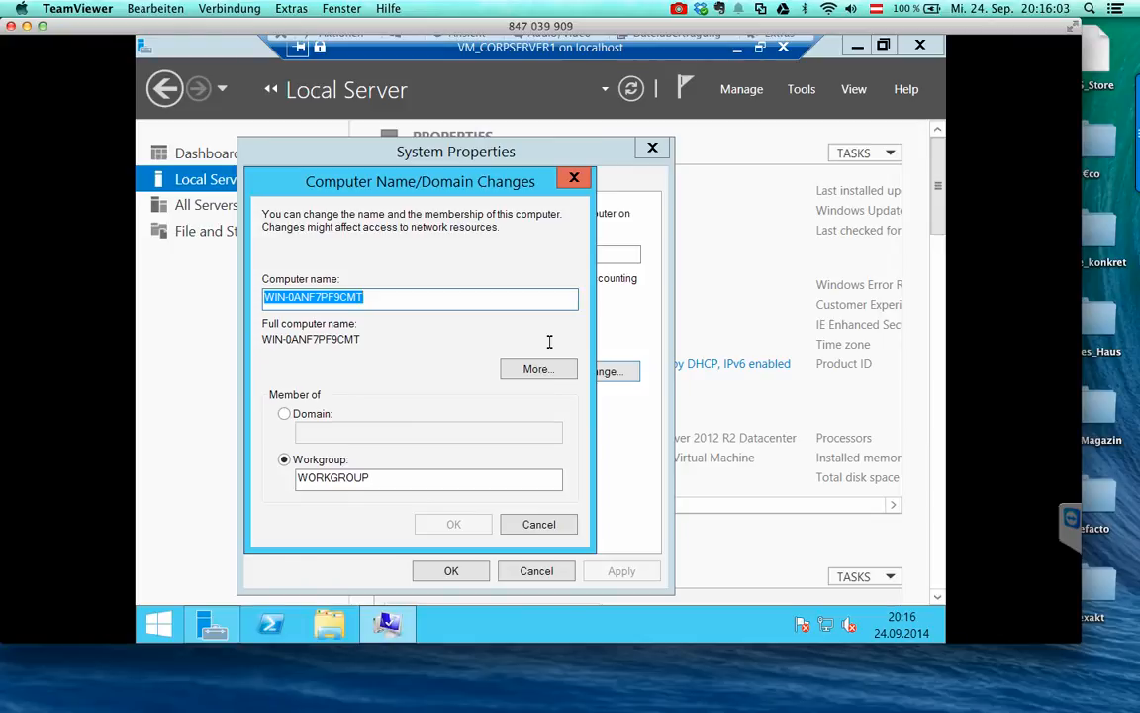
pyautogui.write('CORPSERVER')
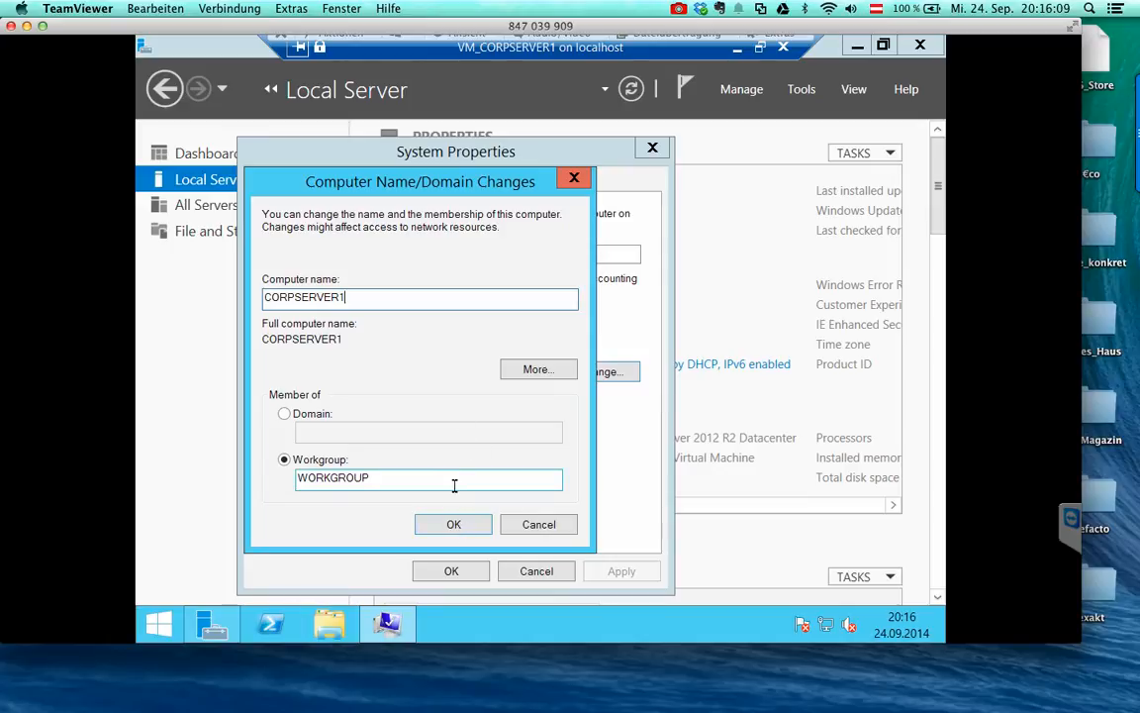
pyautogui.click(444, 532)
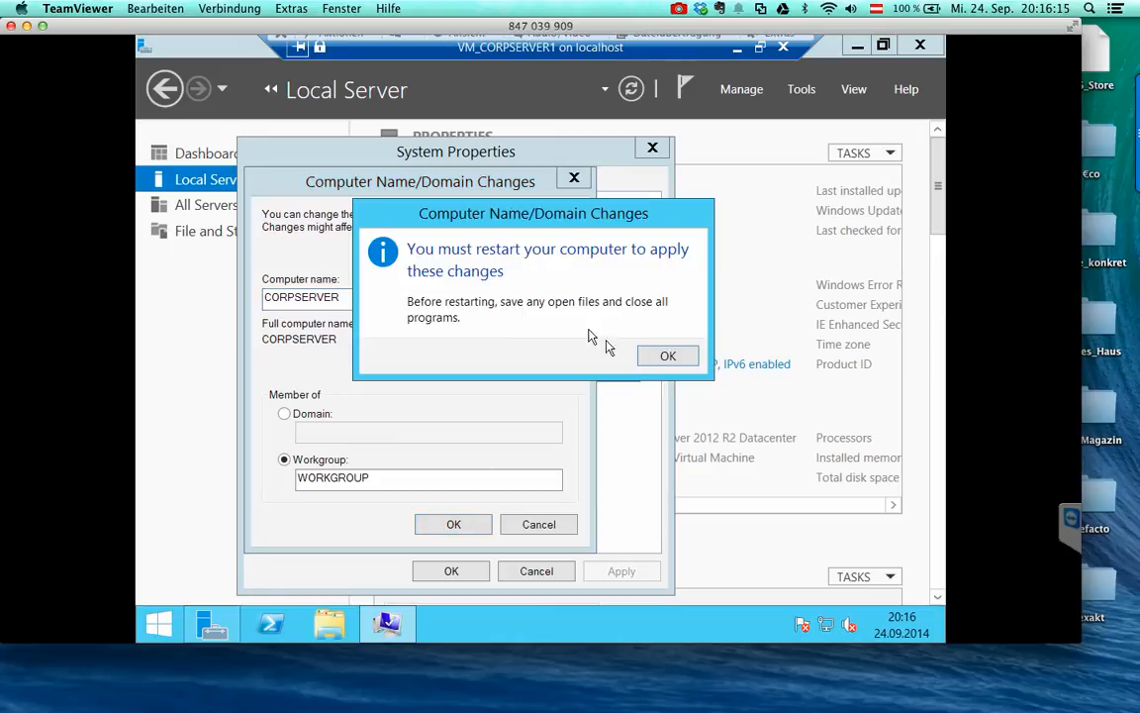
pyautogui.click(646, 362)
# - Allow Remote Desktop connections without Network Level Authentication, apply, and choose Restart Later
pyautogui.click(367, 182)
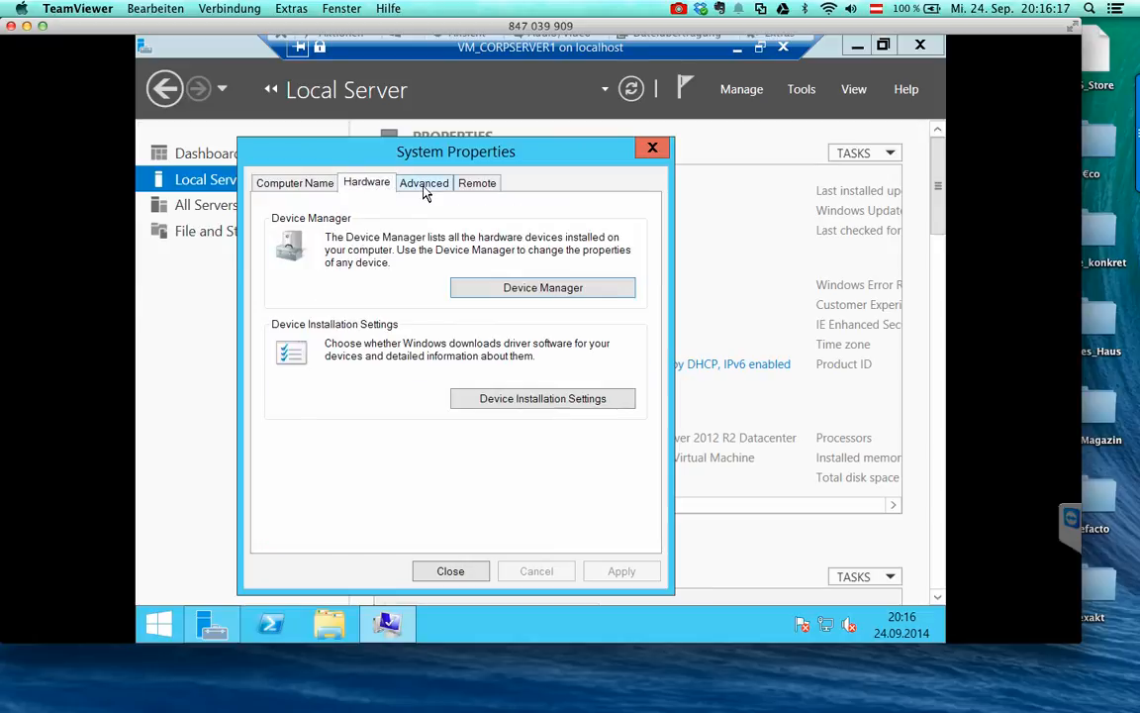
pyautogui.click(423, 182)
pyautogui.click(476, 184)
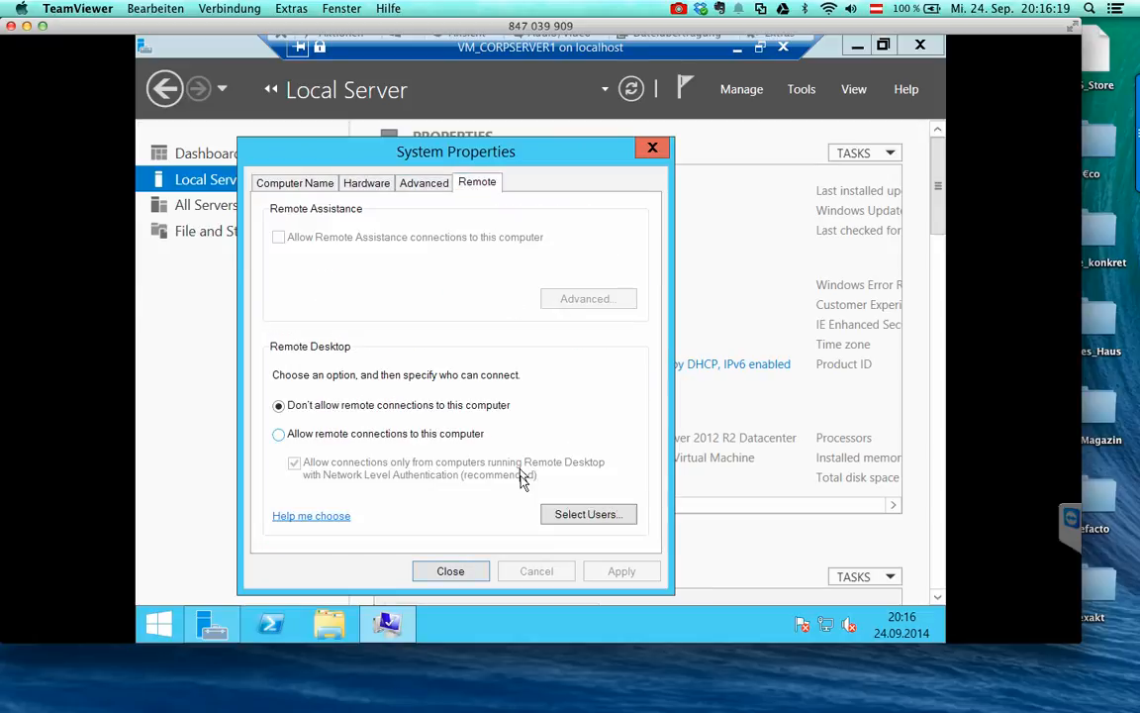
pyautogui.click(429, 440)
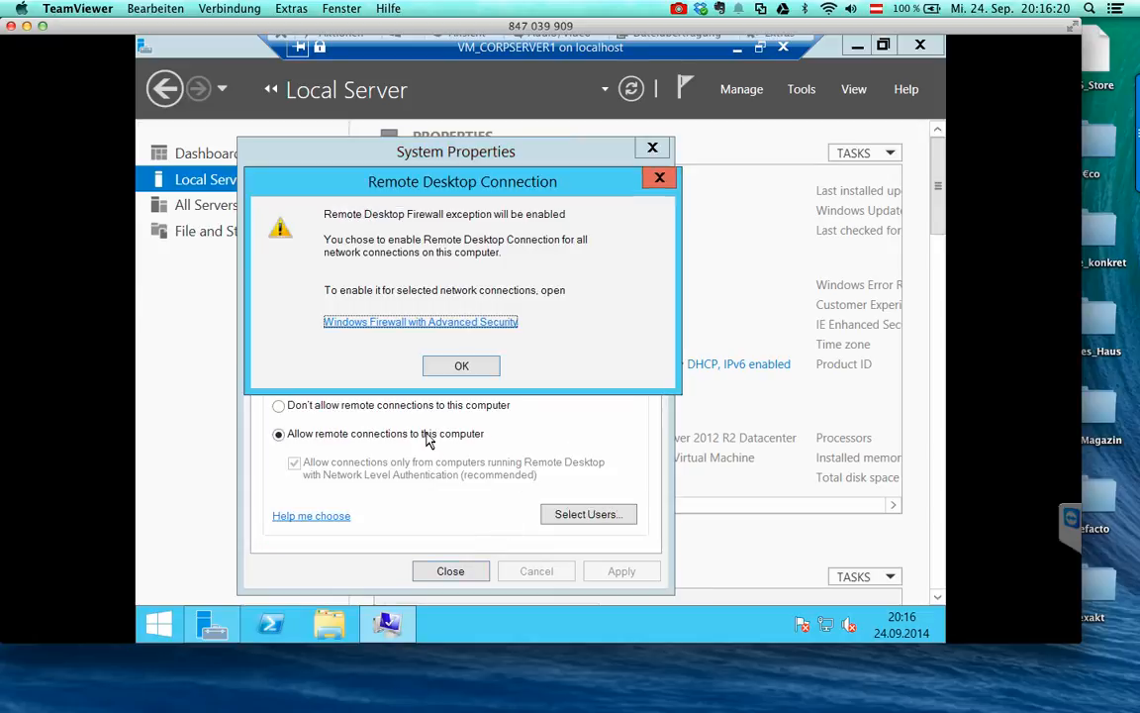
pyautogui.click(437, 374)
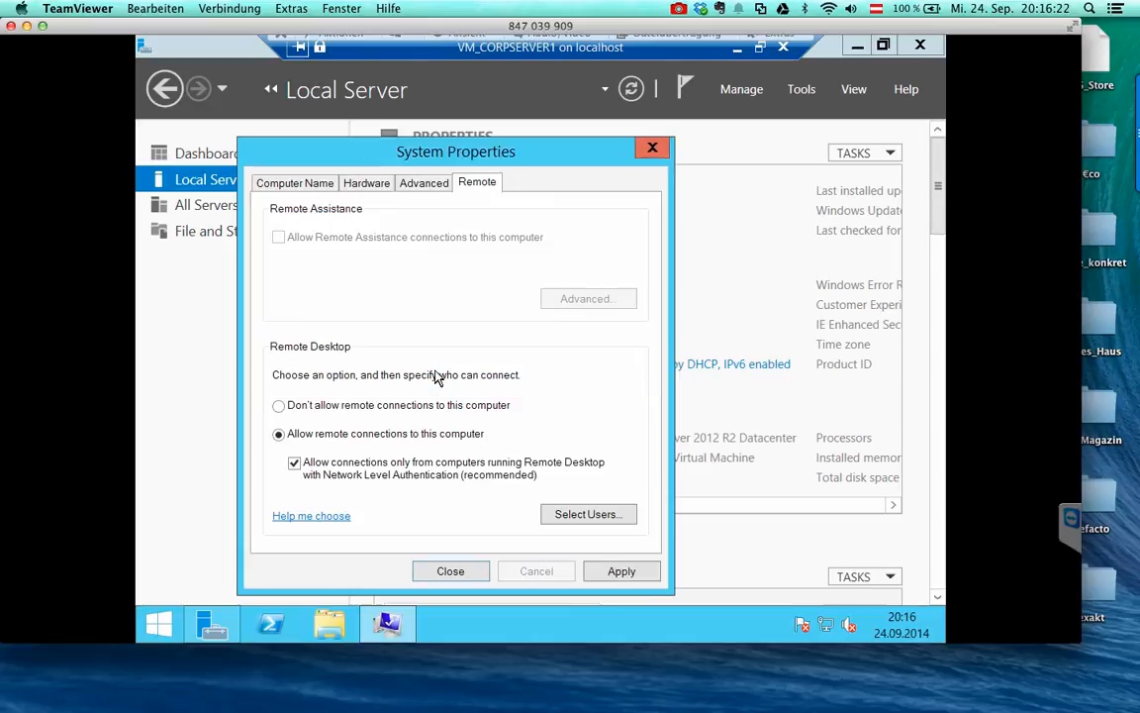
pyautogui.click(372, 476)
pyautogui.click(622, 573)
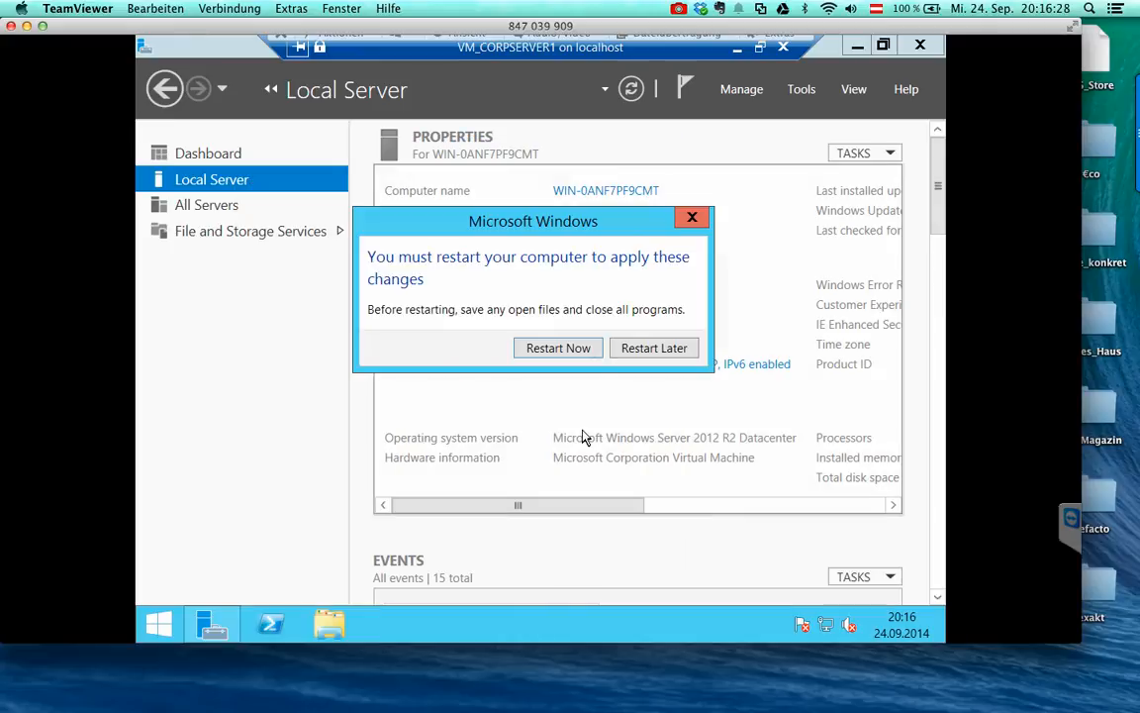
pyautogui.click(636, 357)
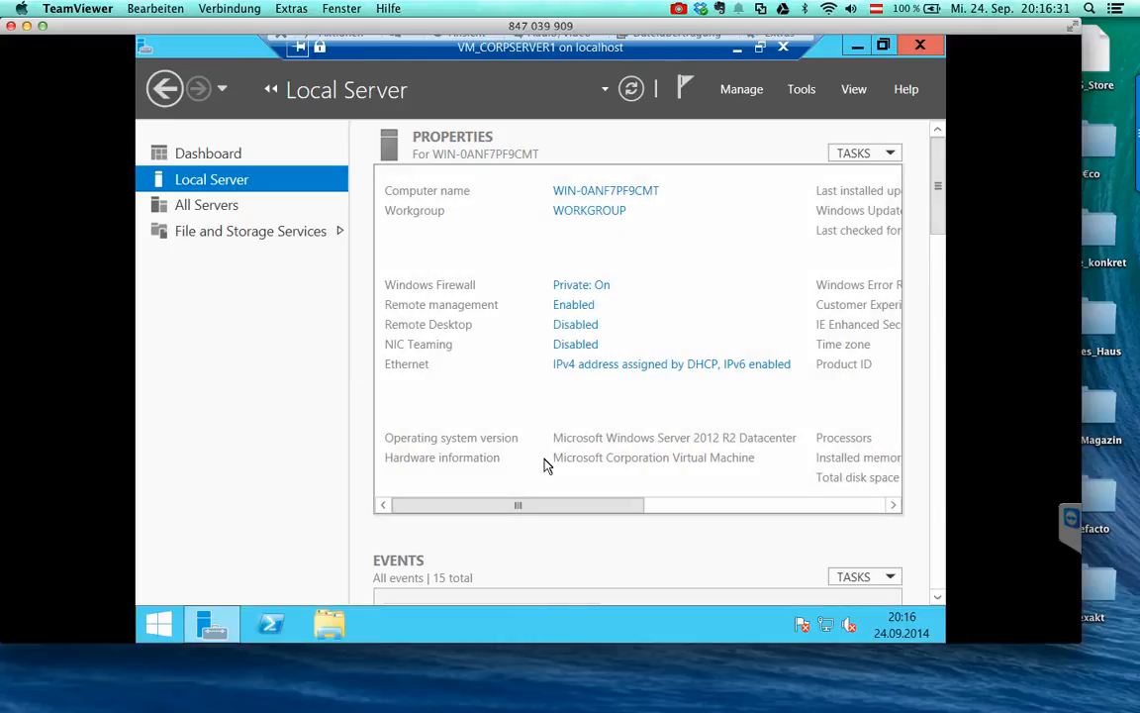
# - Open Windows Firewall properties and set the Domain and Private profiles' firewall state to Off
pyautogui.click(570, 287)
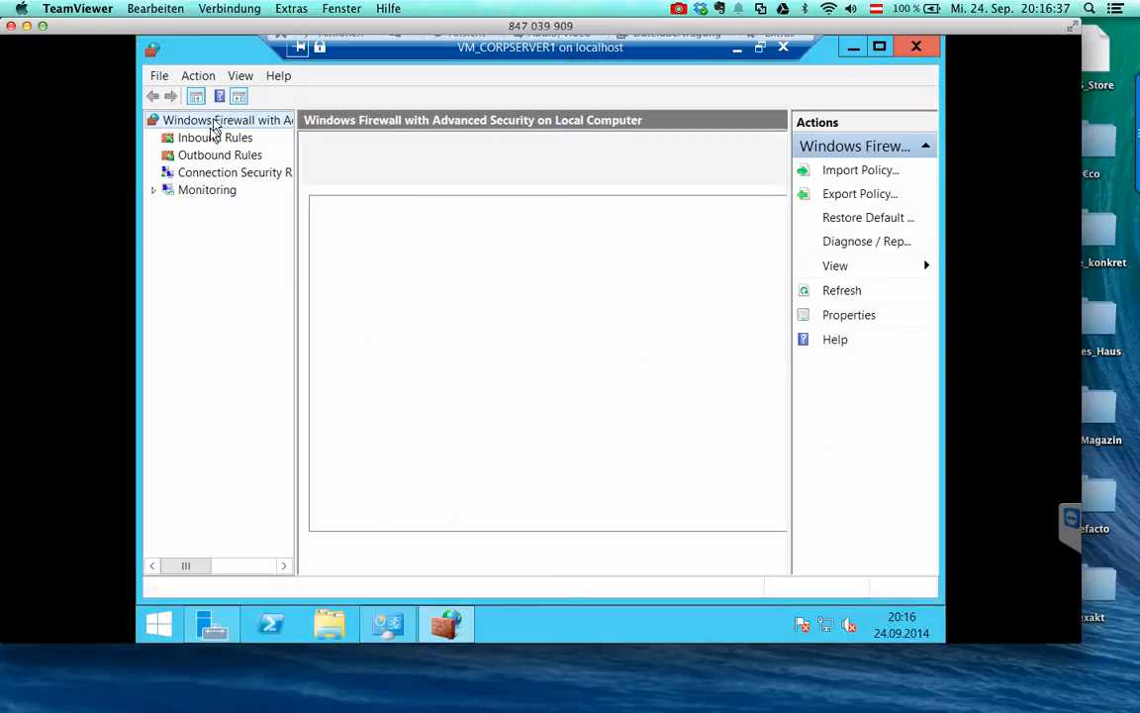
pyautogui.click(834, 314)
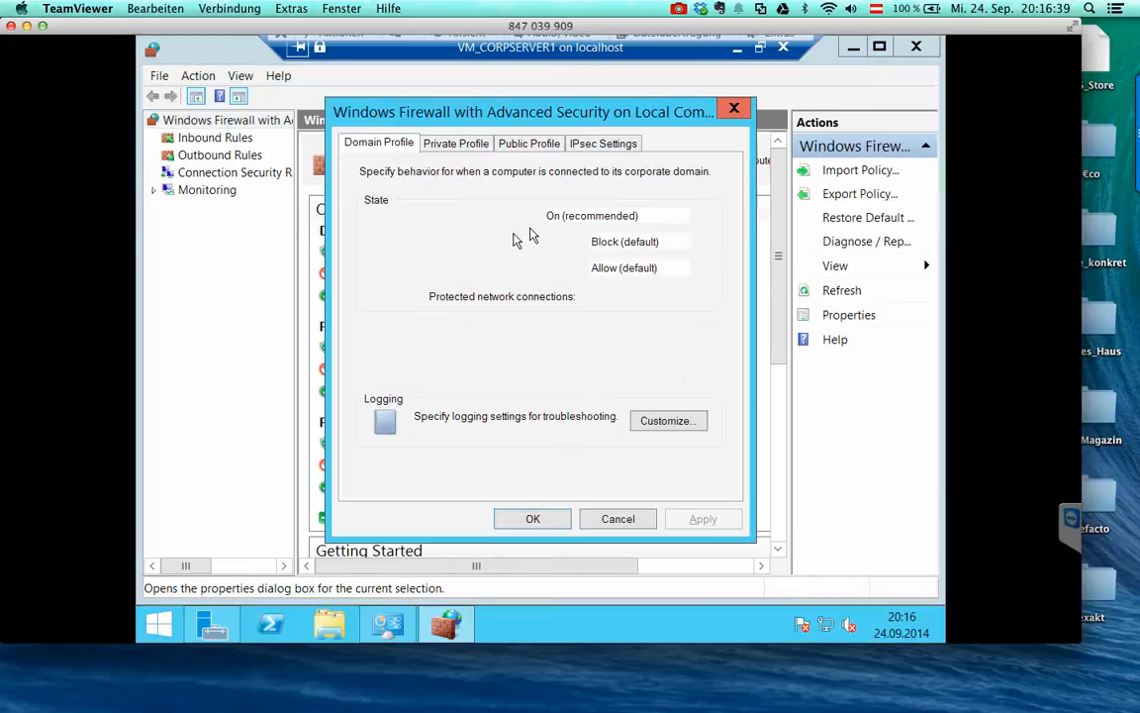
pyautogui.click(604, 216)
pyautogui.click(553, 244)
pyautogui.click(456, 142)
pyautogui.click(584, 217)
pyautogui.click(581, 245)
# - Set the Public profile's firewall state to Off, save, and minimize the firewall windows
pyautogui.click(529, 142)
pyautogui.click(613, 216)
pyautogui.click(559, 244)
pyautogui.click(553, 525)
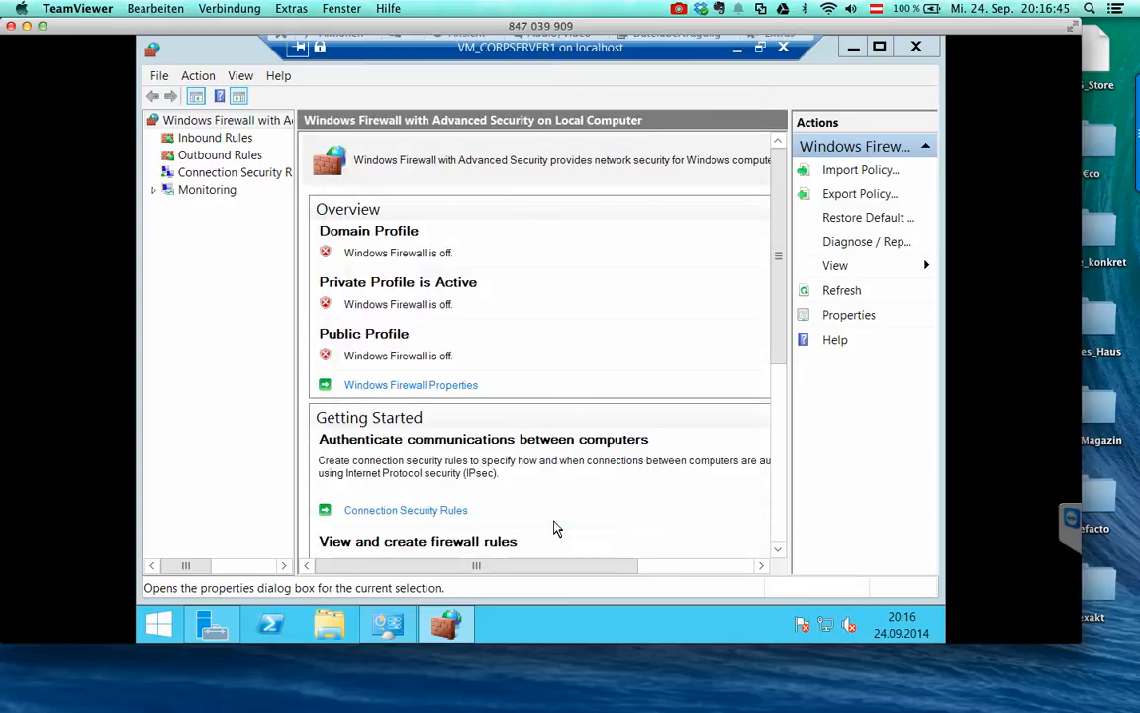
pyautogui.click(853, 47)
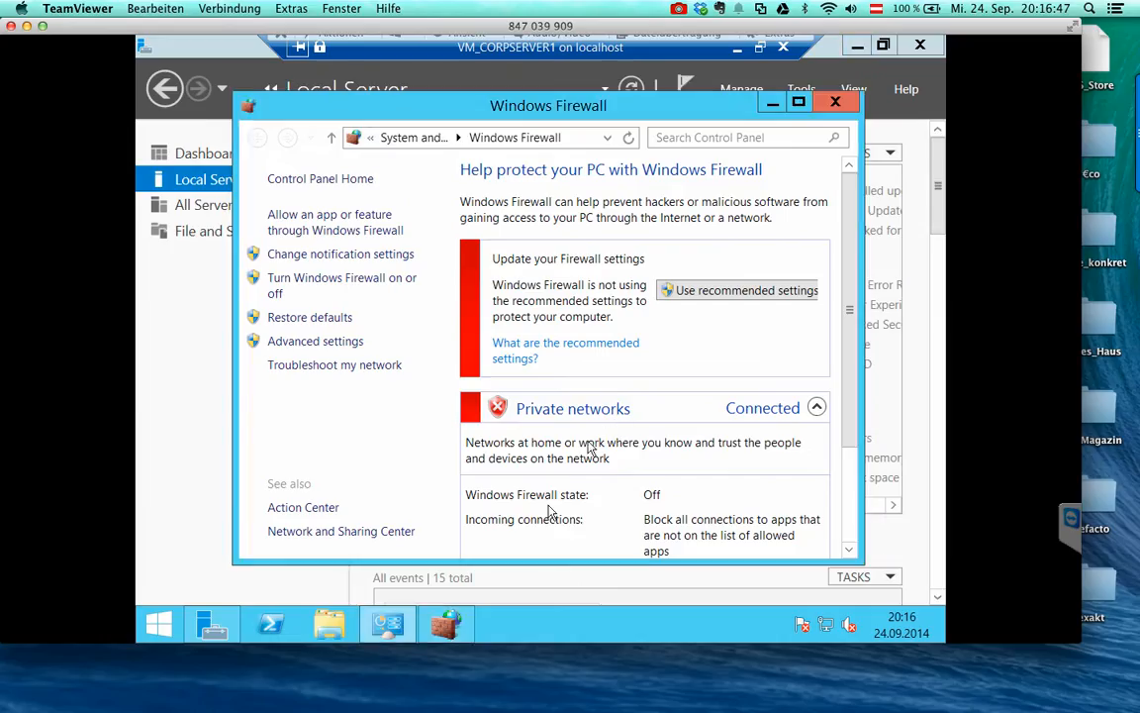
pyautogui.click(775, 105)
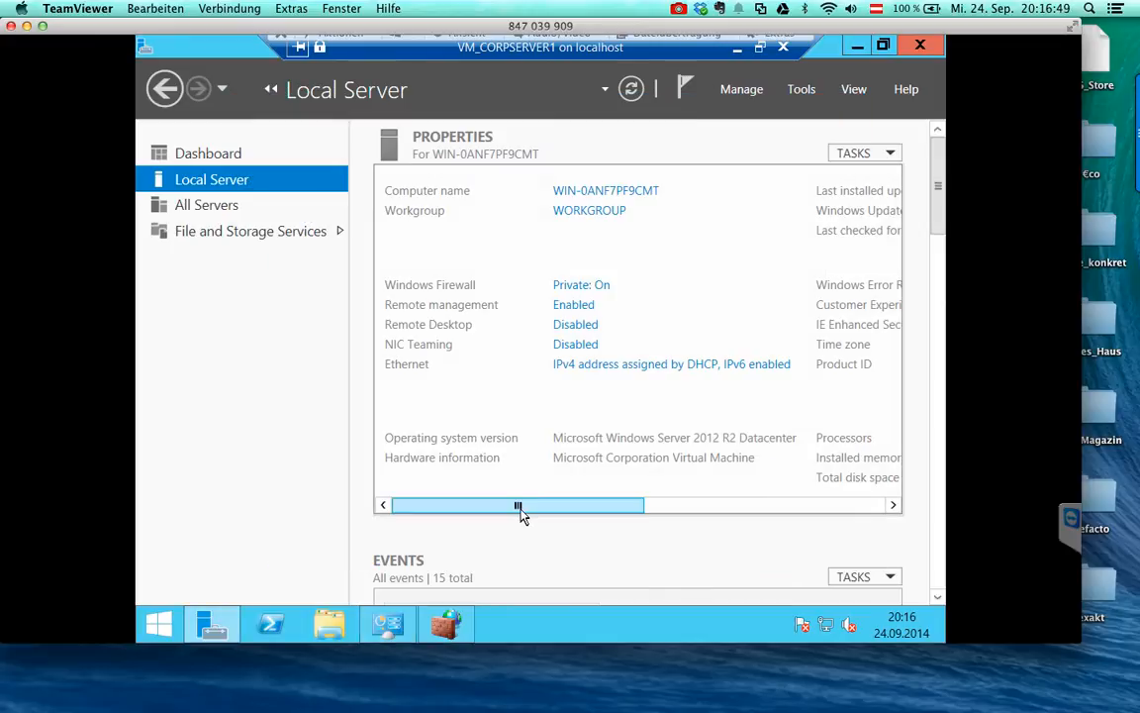
# - Set Windows Error Reporting to send detailed reports automatically
pyautogui.moveTo(520, 506); pyautogui.dragTo(689, 506)
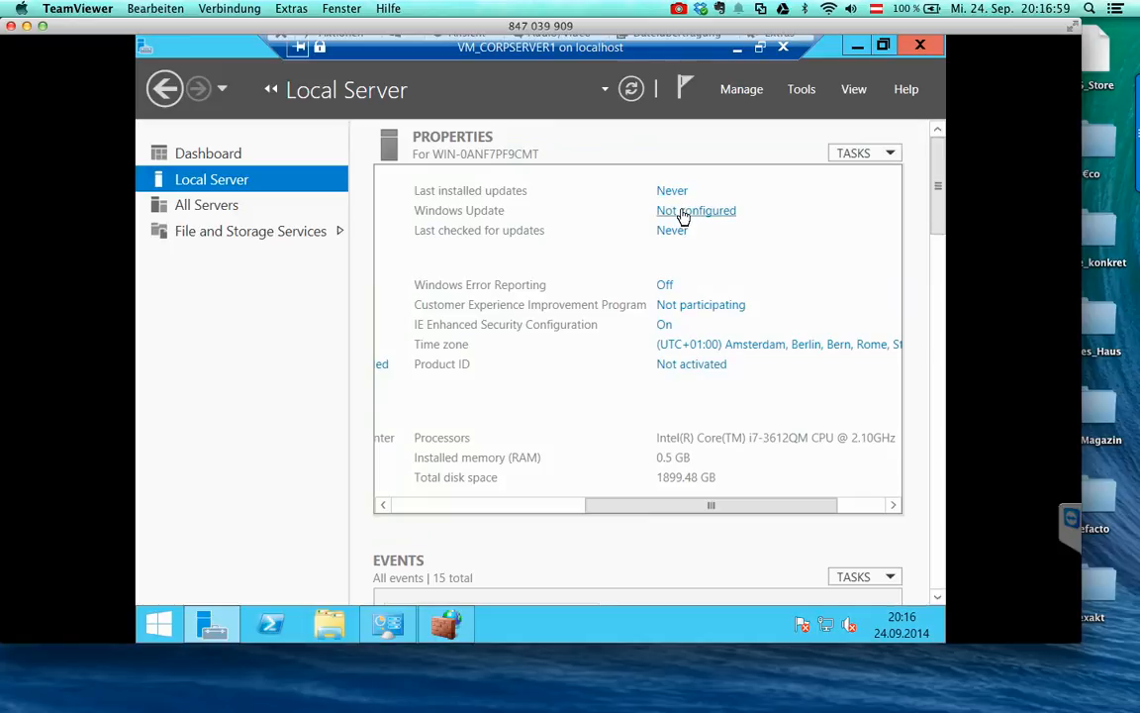
pyautogui.click(664, 285)
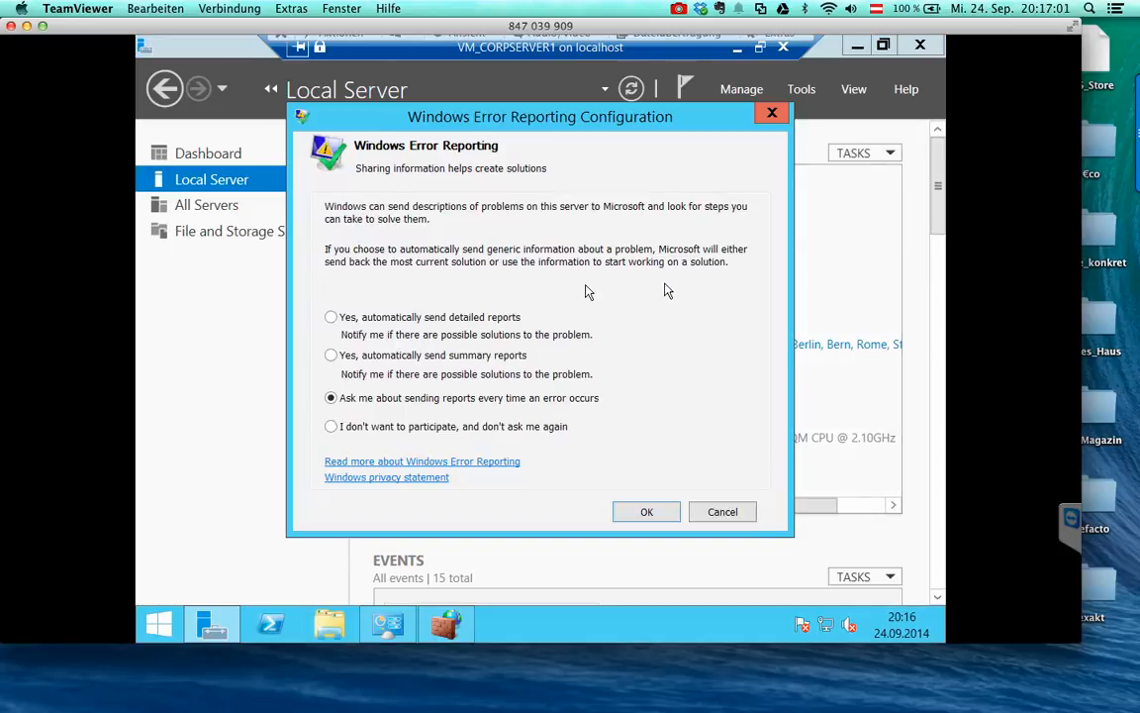
pyautogui.click(483, 319)
pyautogui.click(629, 508)
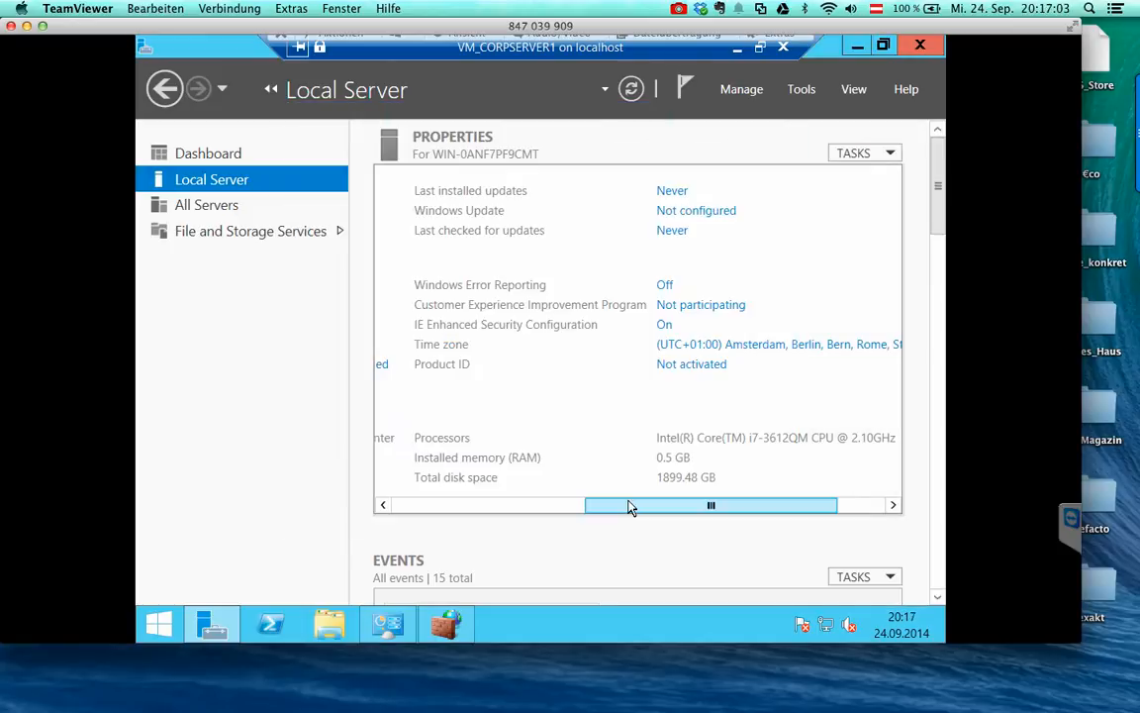
# - Join the Customer Experience Improvement Program and bring up the Start screen
pyautogui.click(682, 306)
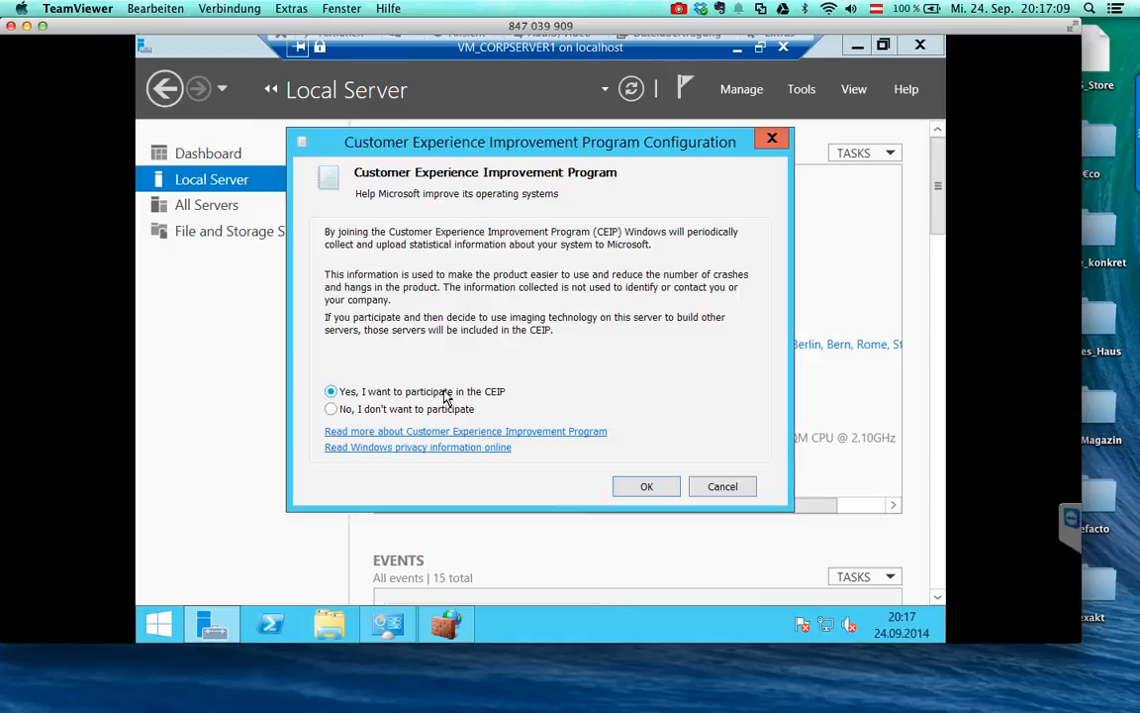
pyautogui.click(646, 486)
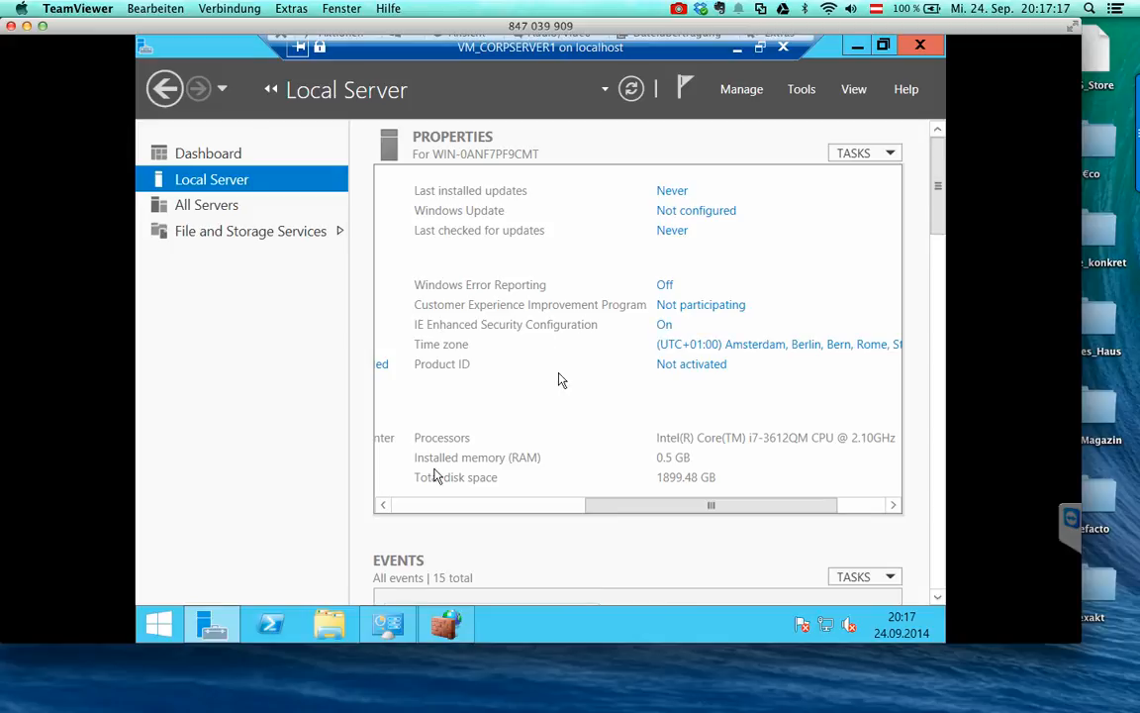
pyautogui.click(160, 623)
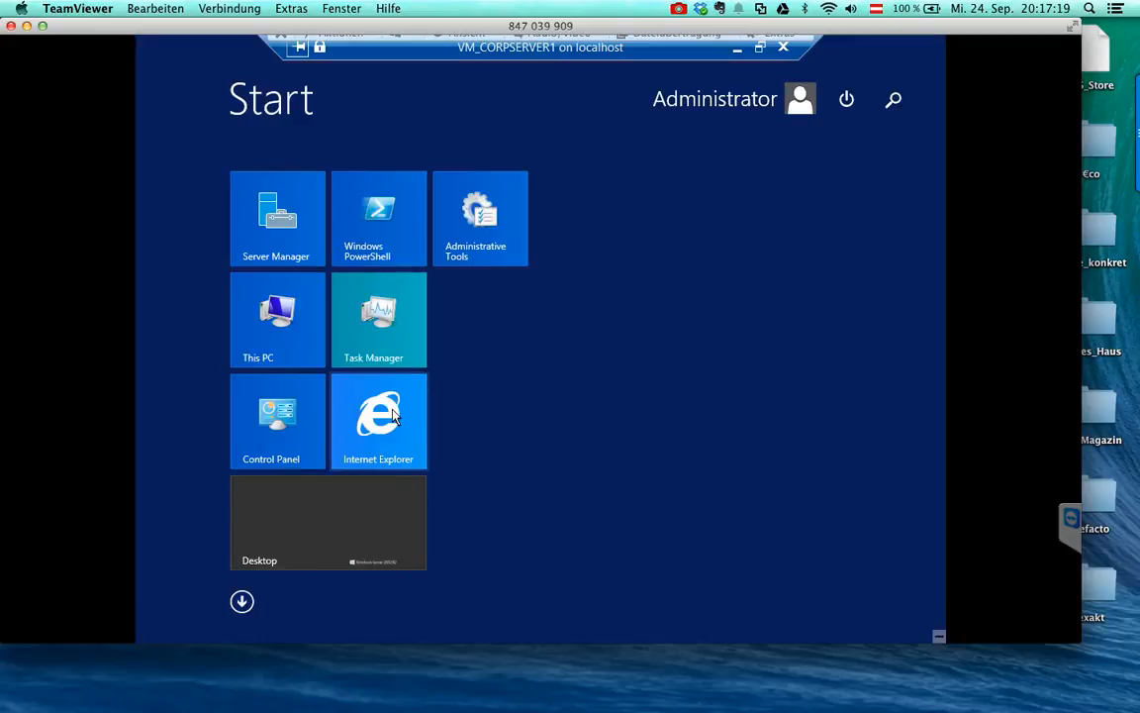
# - Launch Internet Explorer with recommended settings and show tabs on a separate row
pyautogui.click(393, 417)
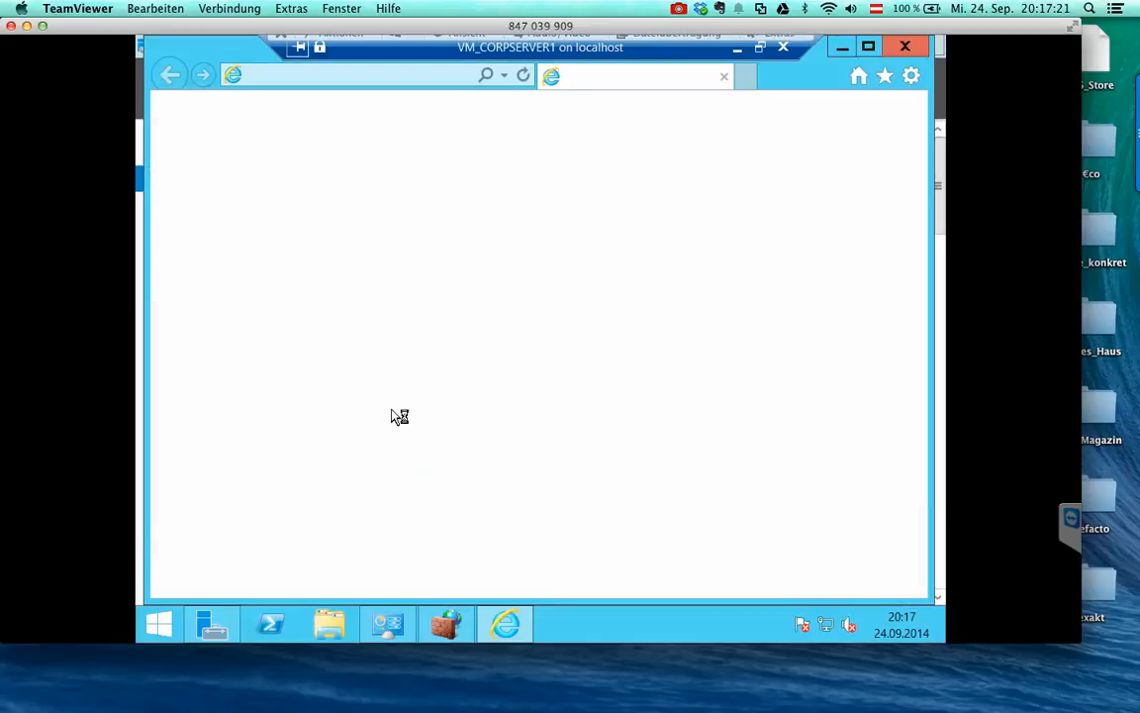
pyautogui.click(455, 249)
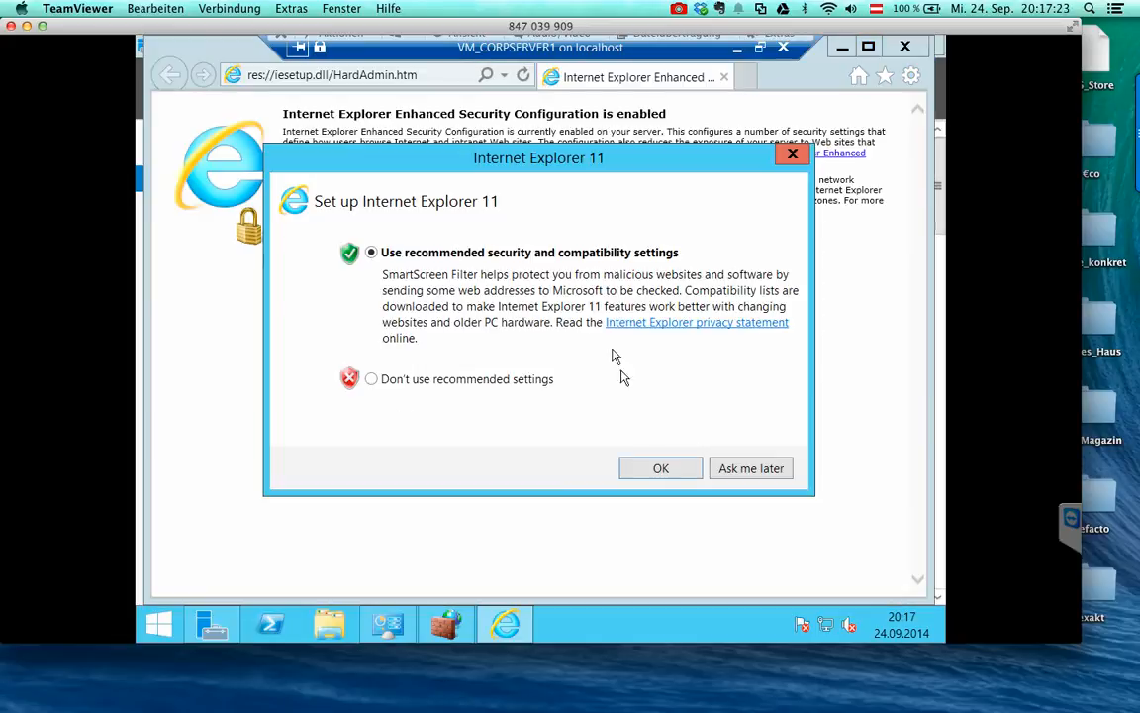
pyautogui.click(638, 466)
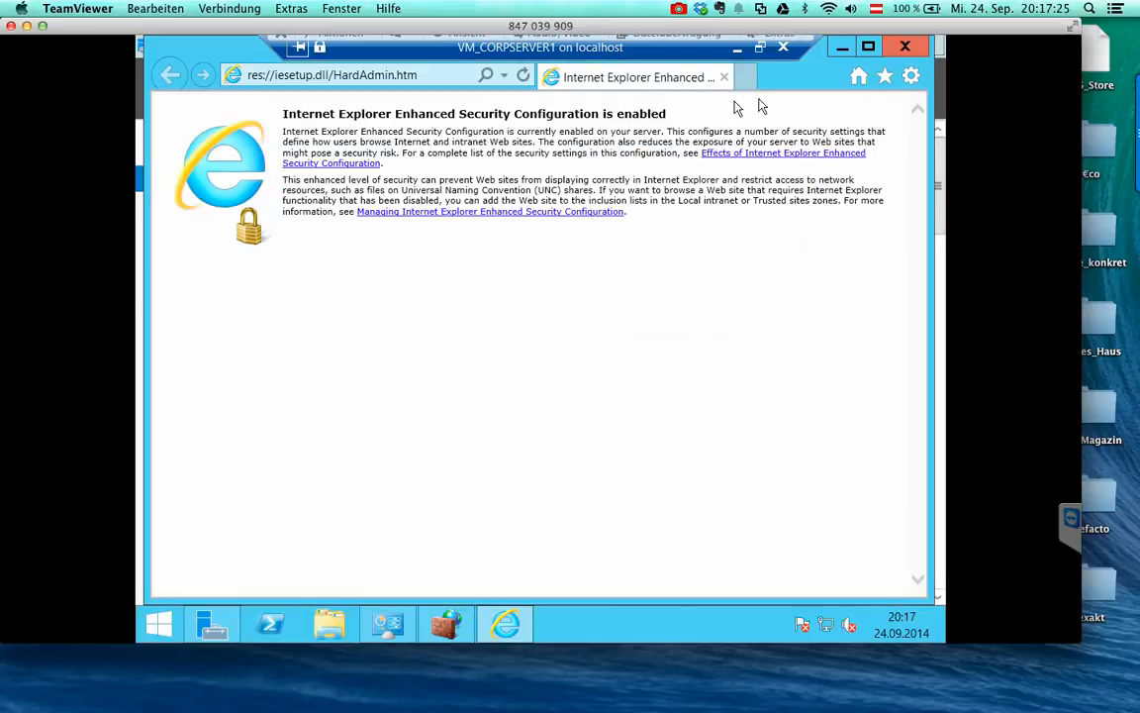
pyautogui.rightClick(792, 78)
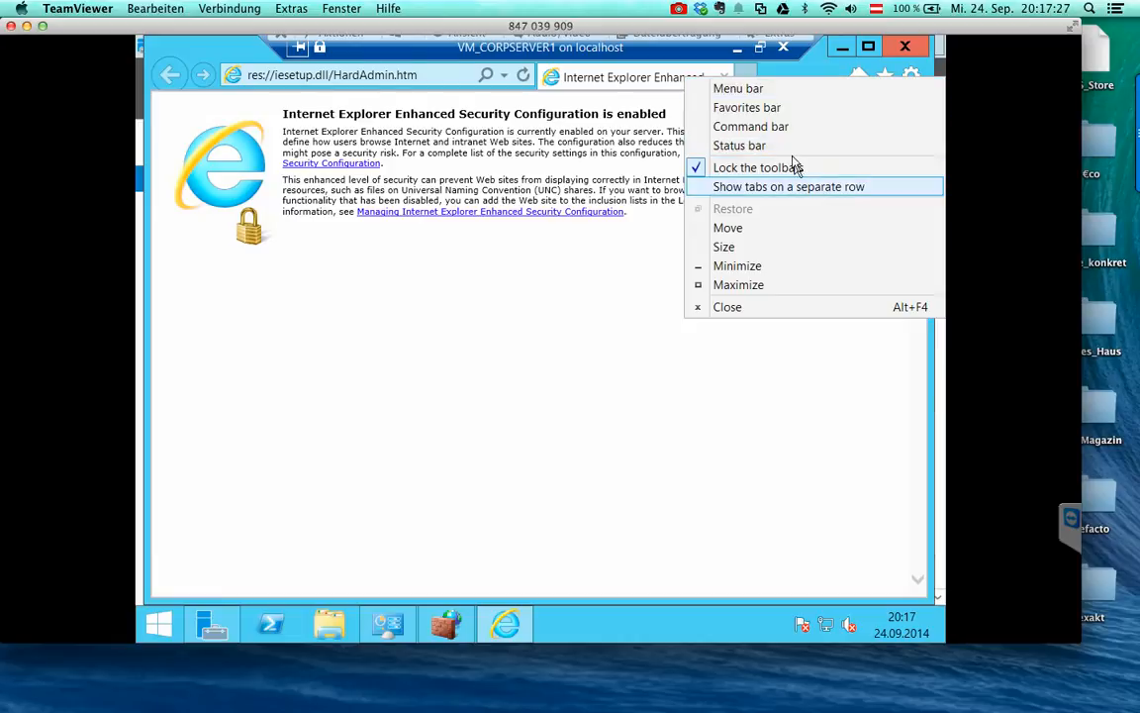
pyautogui.click(796, 186)
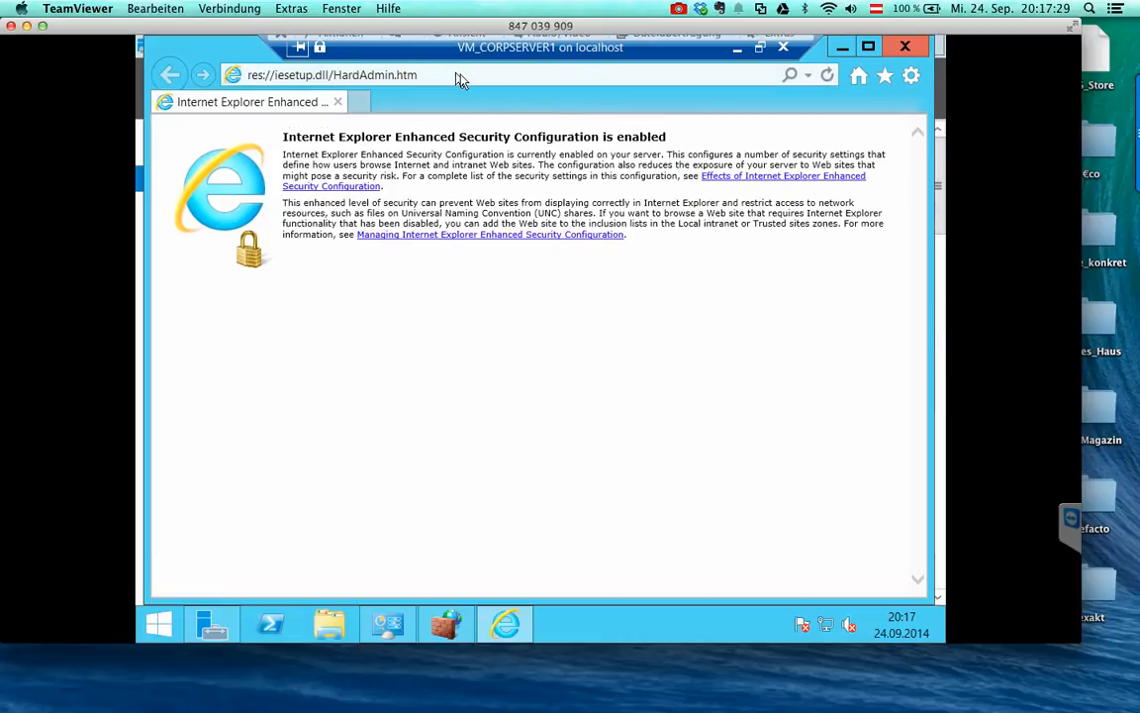
# - Load orf.at, close the Enhanced Security warning, and minimize the browser
pyautogui.click(518, 80)
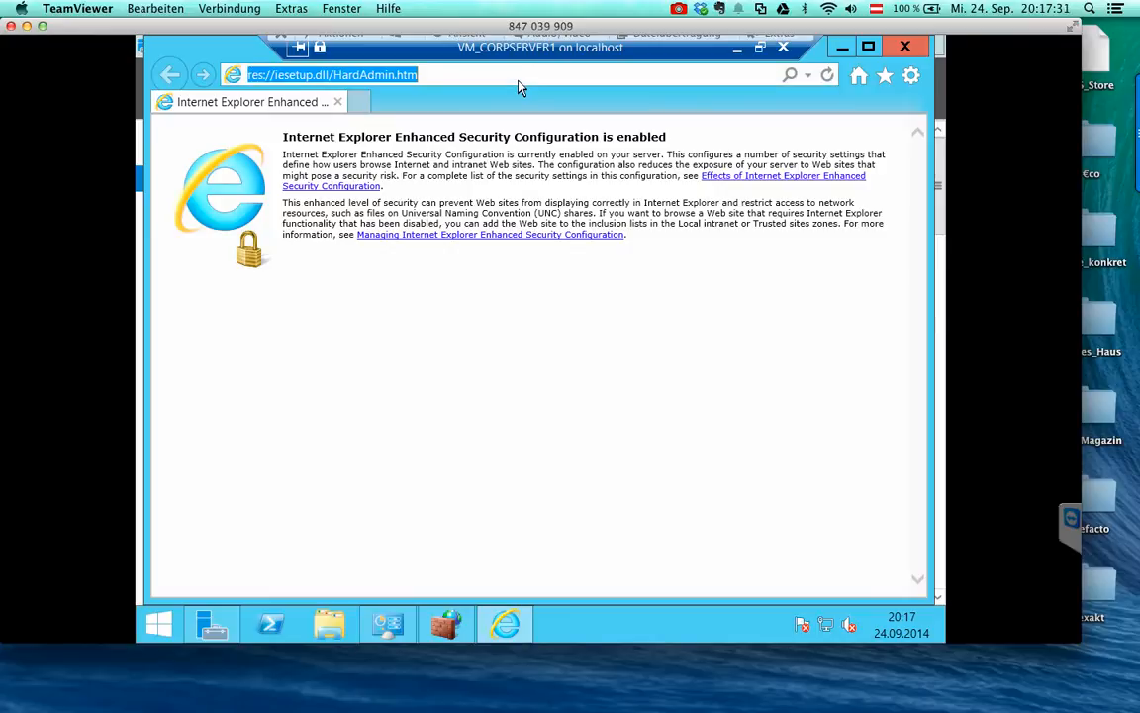
pyautogui.write('orf.at')
pyautogui.press('Return')
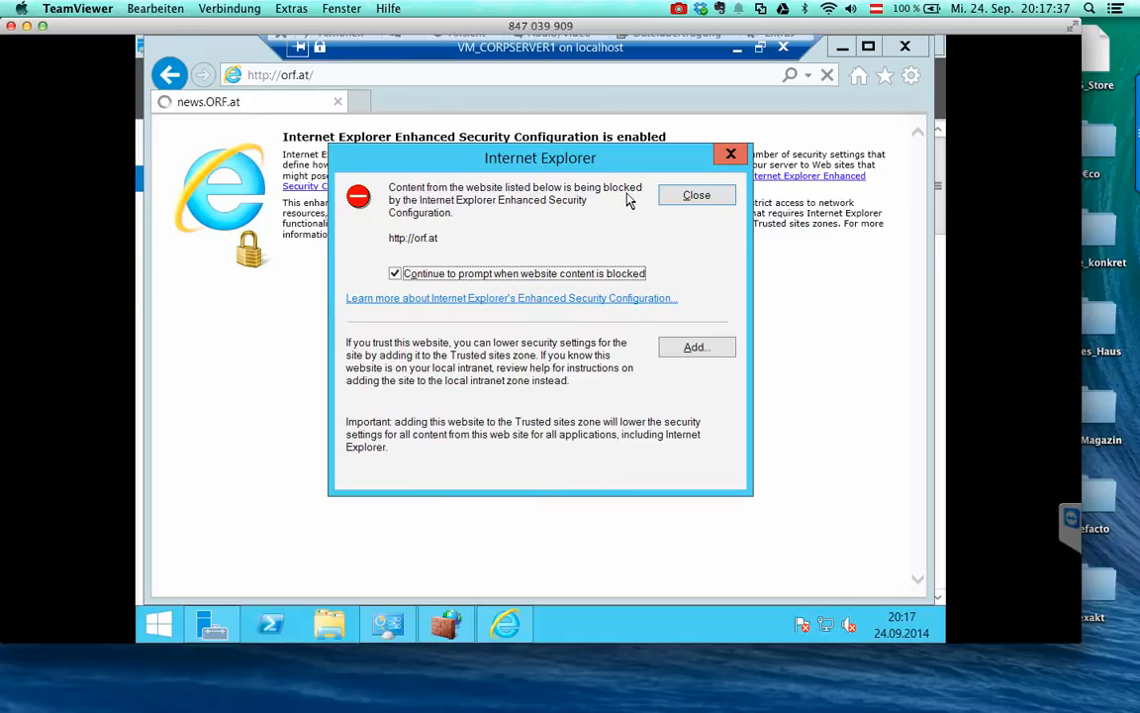
pyautogui.click(683, 194)
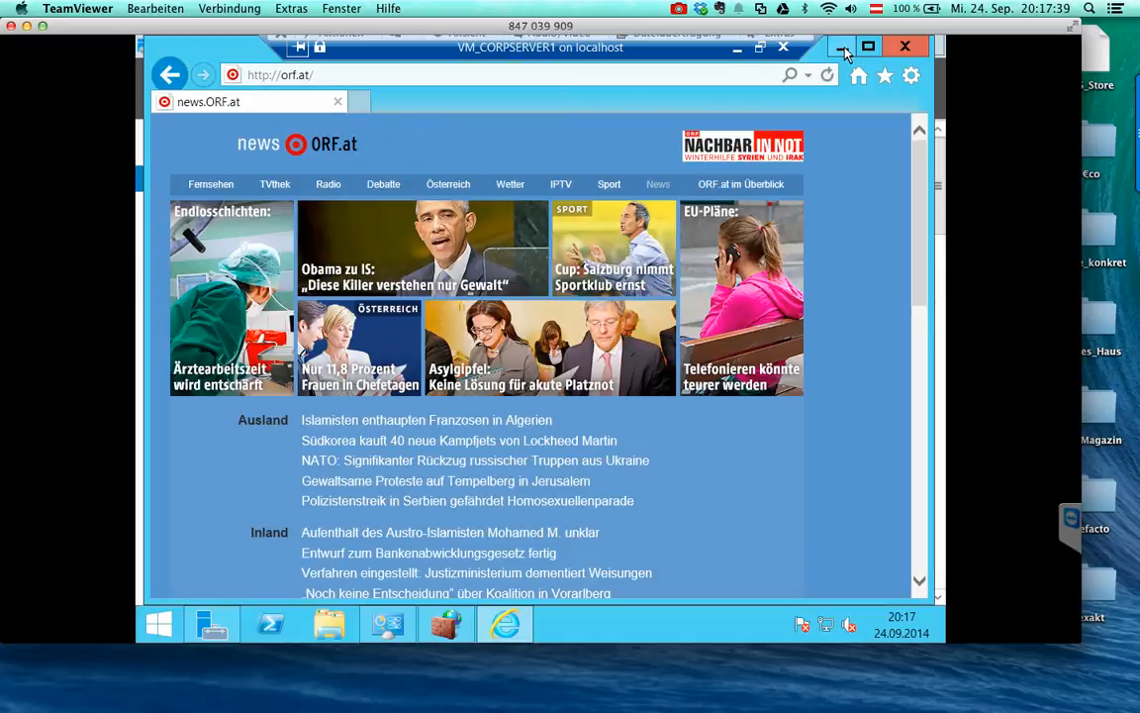
pyautogui.click(843, 47)
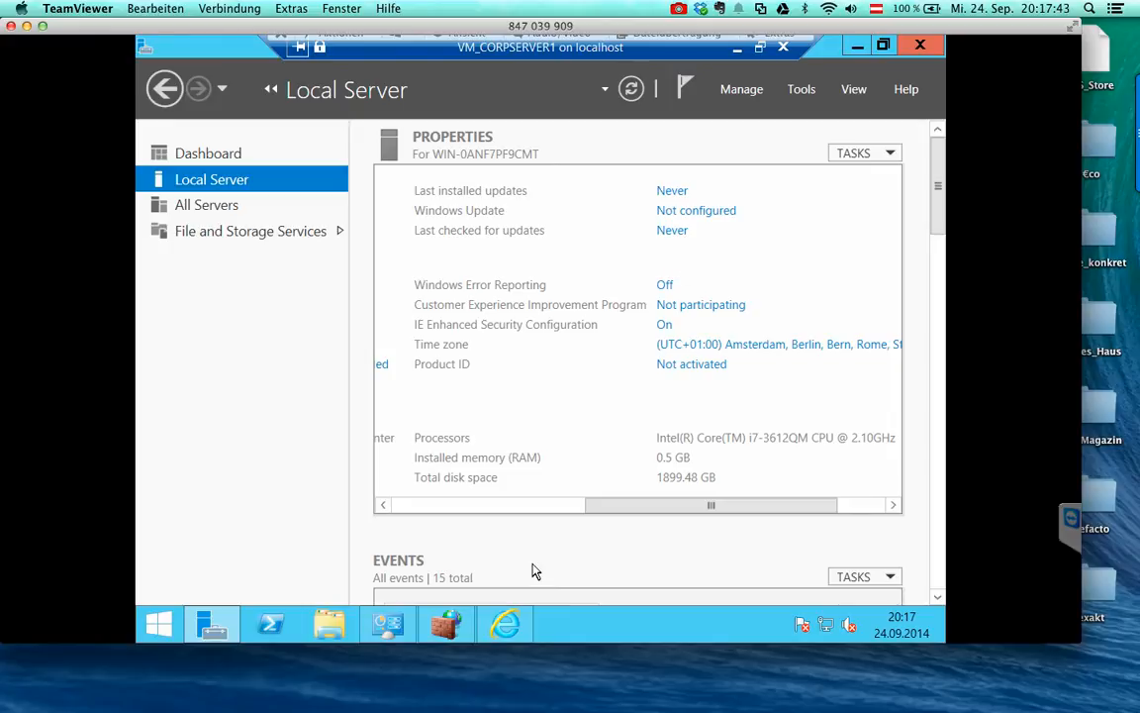
# - Set IE Enhanced Security Configuration to Off under Administrators and confirm
pyautogui.click(667, 324)
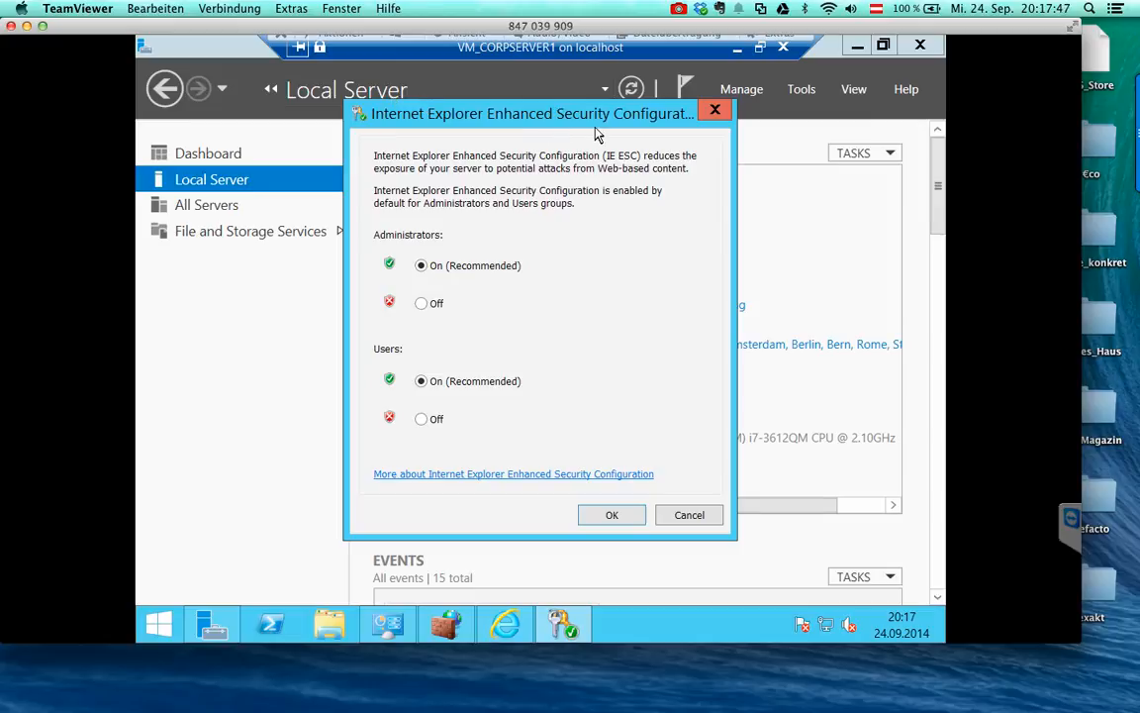
pyautogui.click(422, 303)
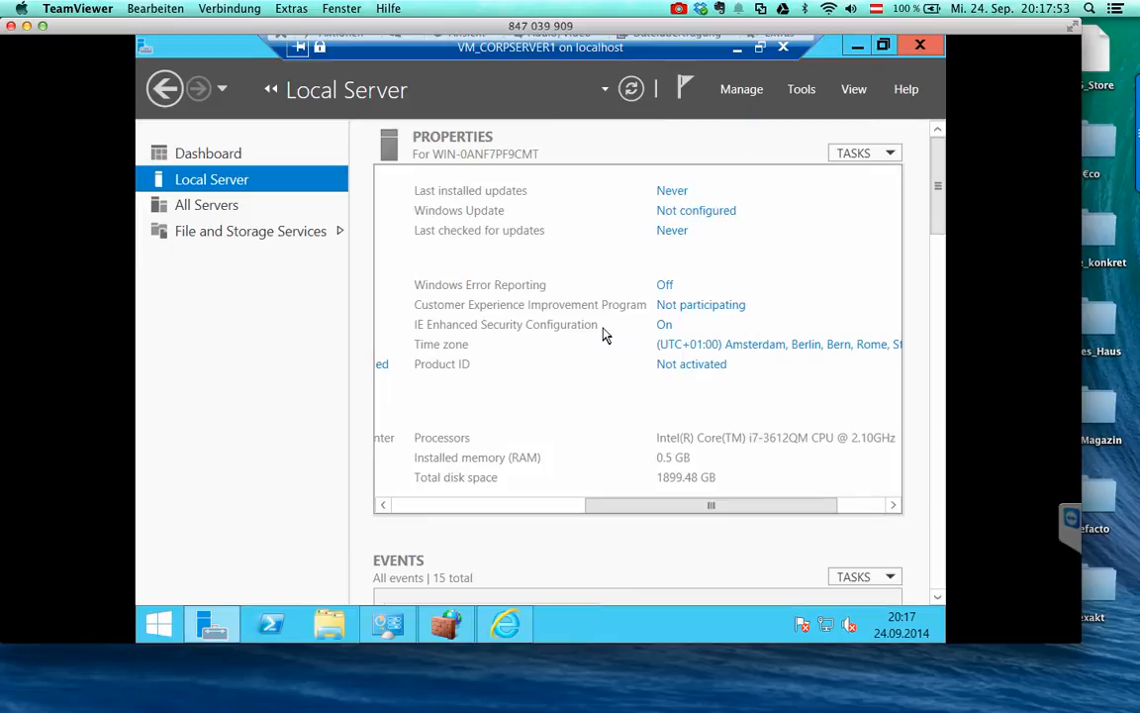
pyautogui.moveTo(710, 508); pyautogui.dragTo(500, 512)
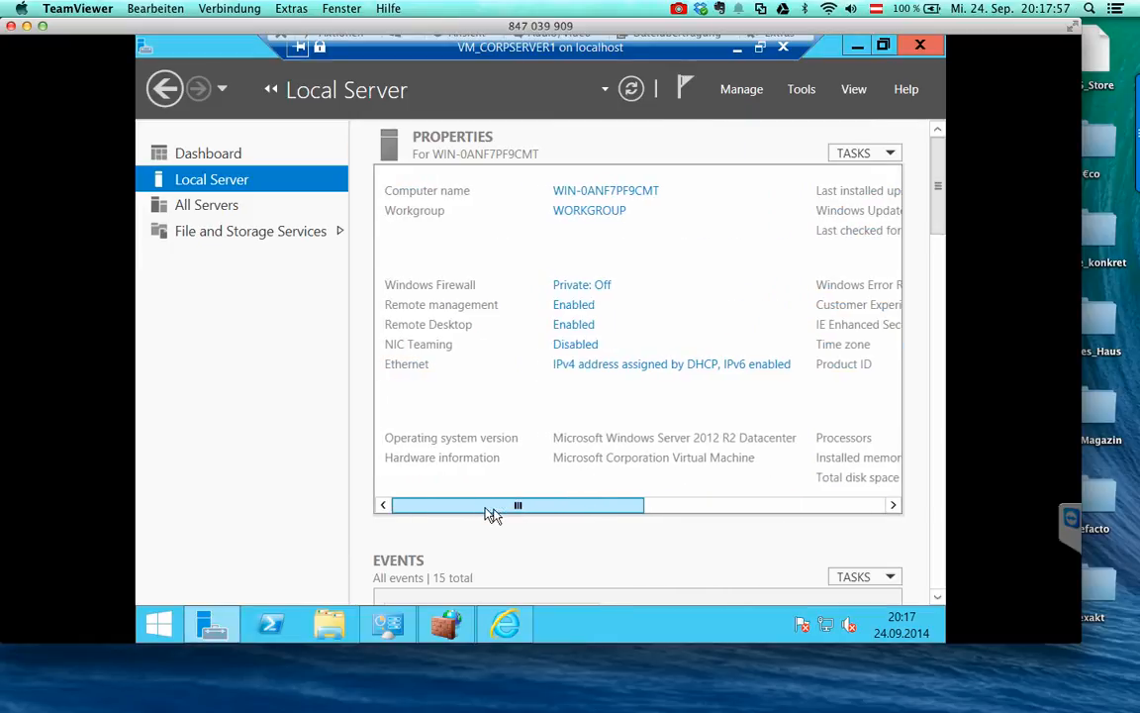
# - Open Control Panel from the Start right-click menu, maximize it, and go to System and Security
pyautogui.rightClick(155, 623)
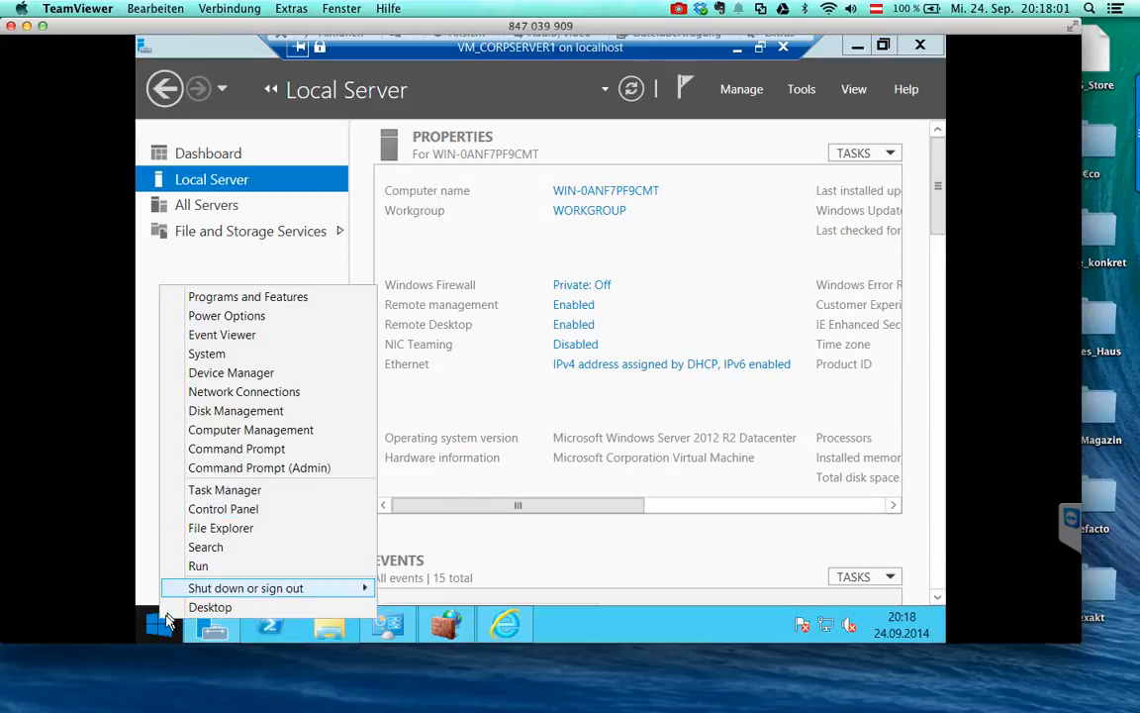
pyautogui.click(216, 510)
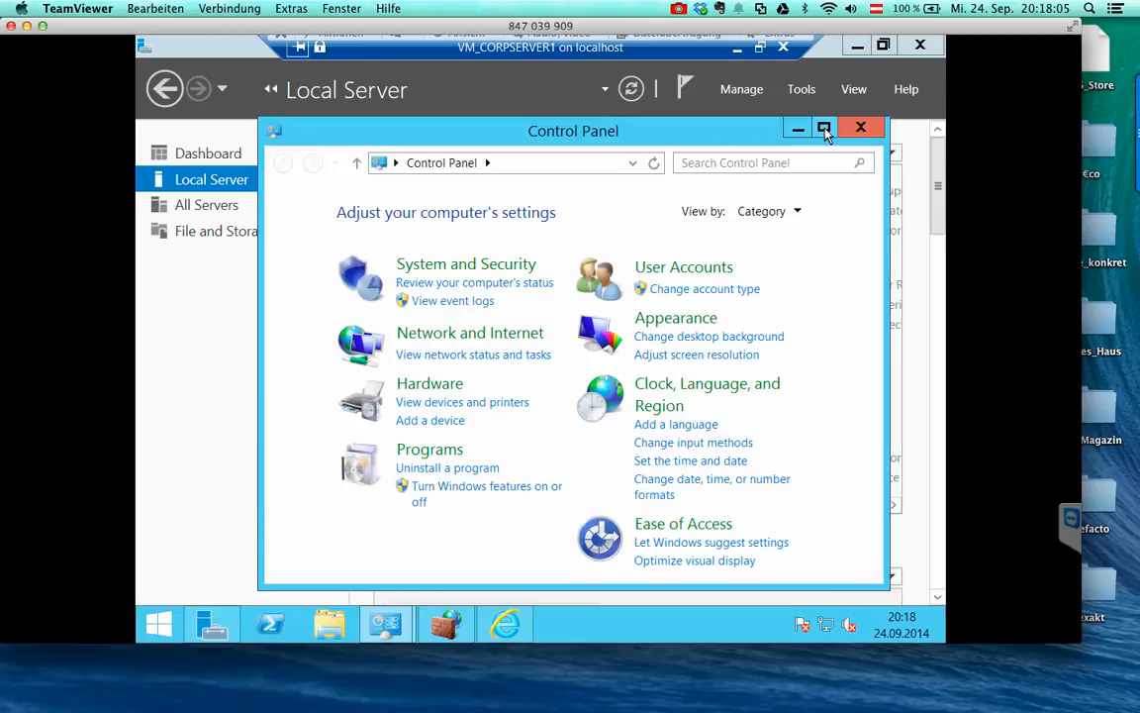
pyautogui.click(824, 134)
pyautogui.click(343, 186)
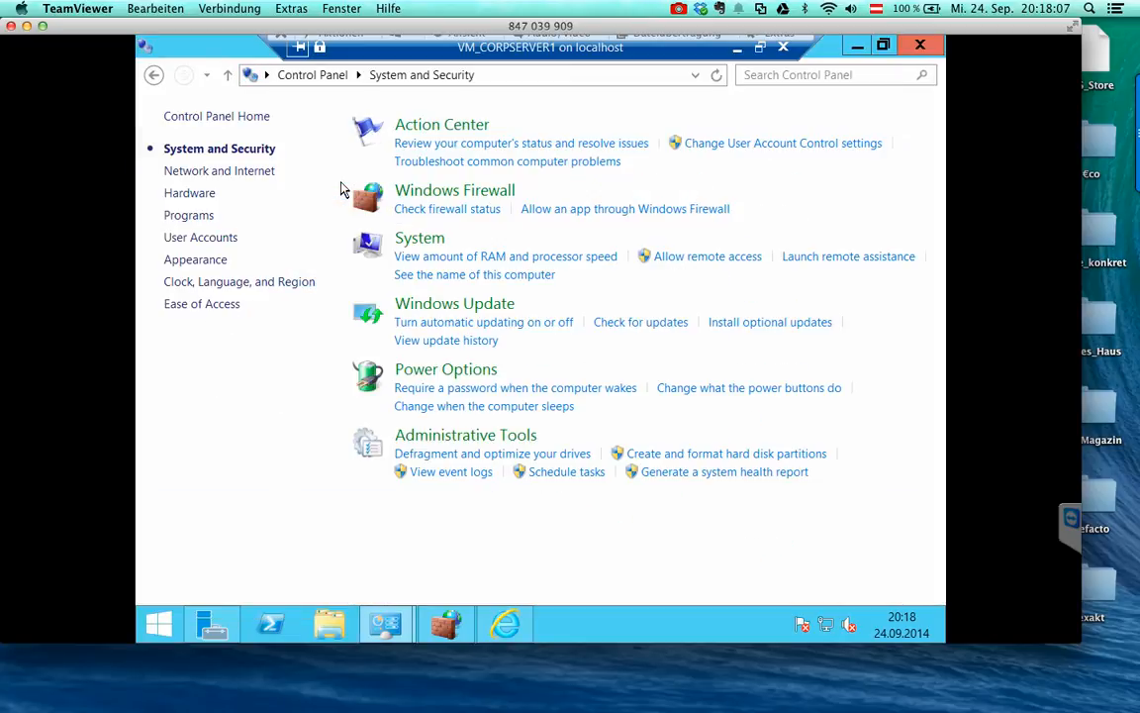
# - In Action Center, set SmartScreen to get administrator approval before running unrecognized apps
pyautogui.click(445, 134)
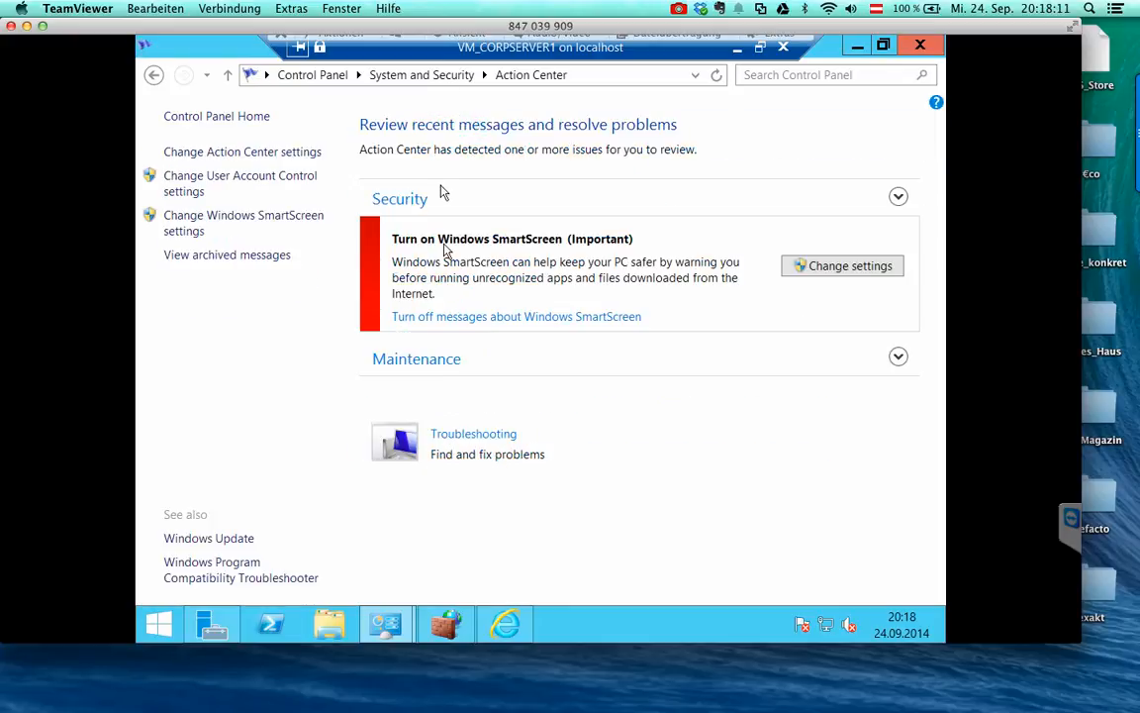
pyautogui.click(798, 268)
pyautogui.click(554, 264)
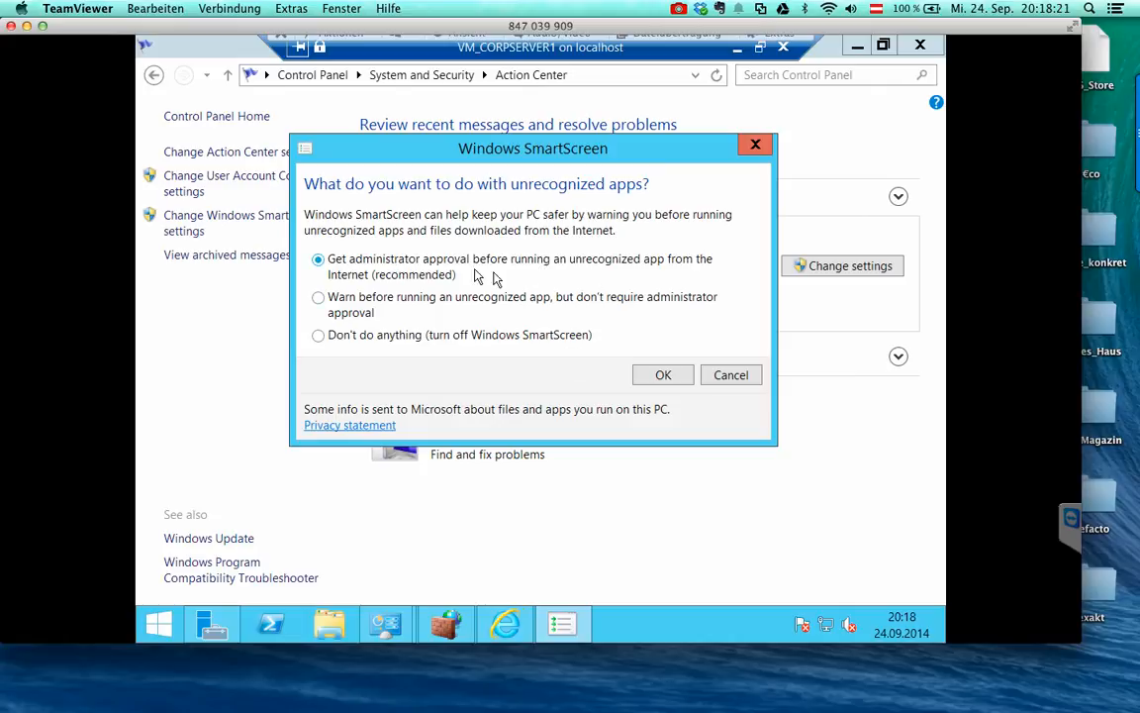
pyautogui.click(664, 376)
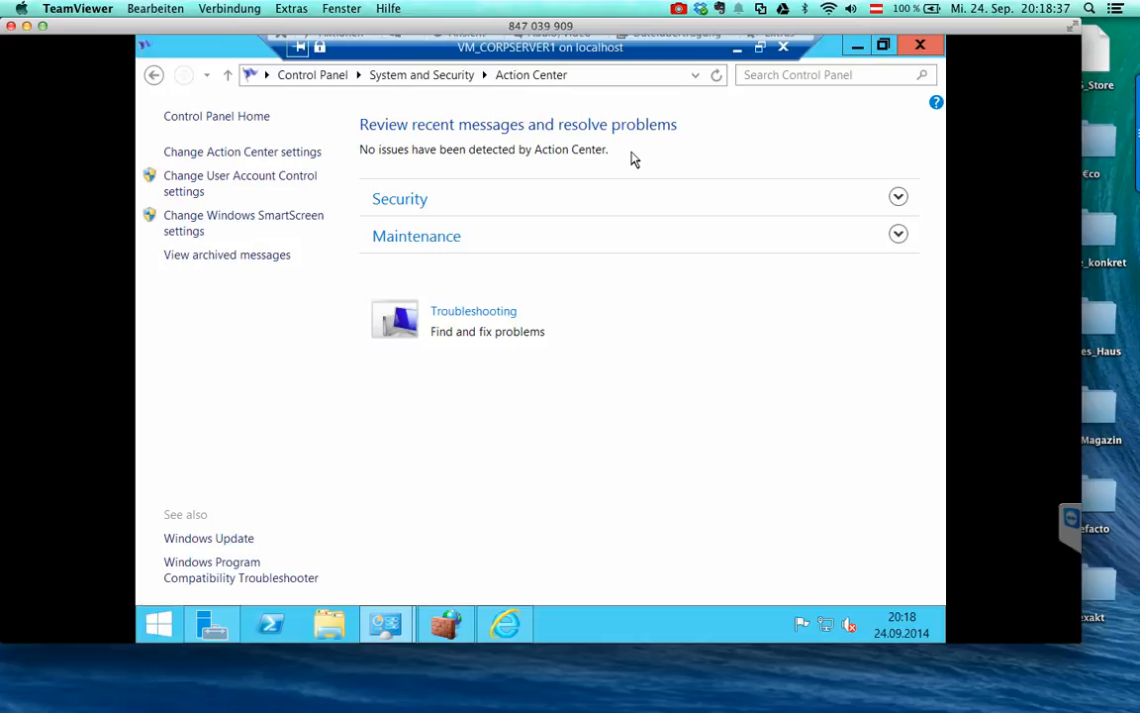
# - Set User Account Control to Never notify
pyautogui.click(552, 198)
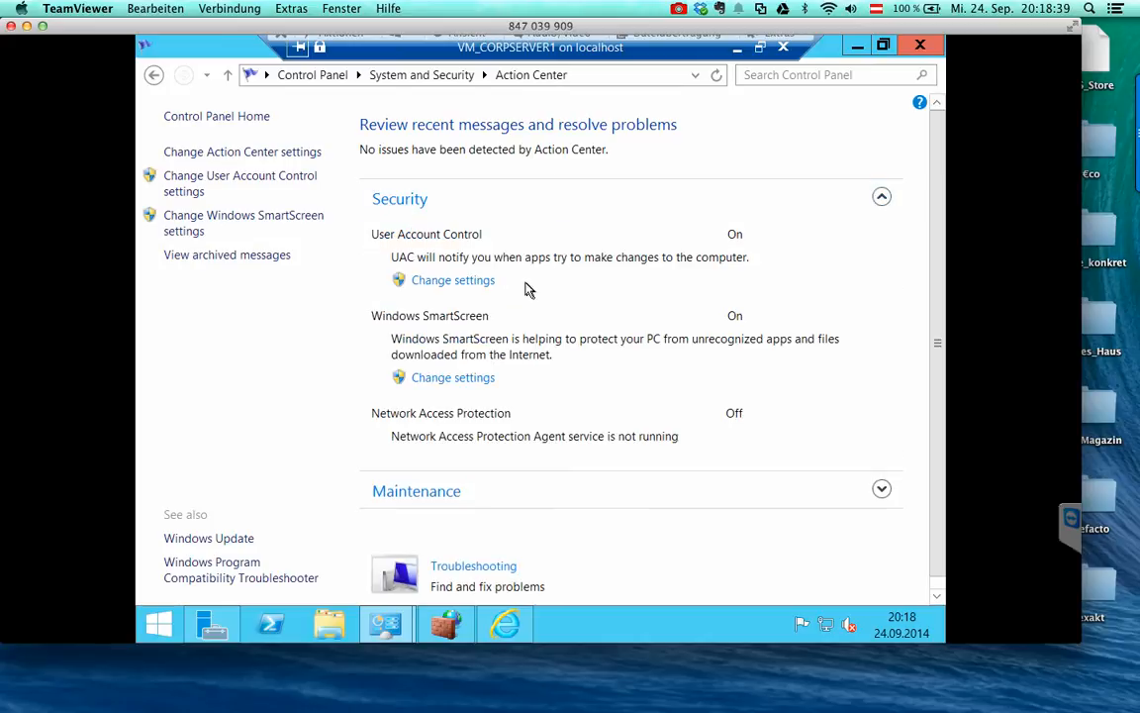
pyautogui.click(443, 287)
pyautogui.moveTo(313, 292); pyautogui.dragTo(321, 427)
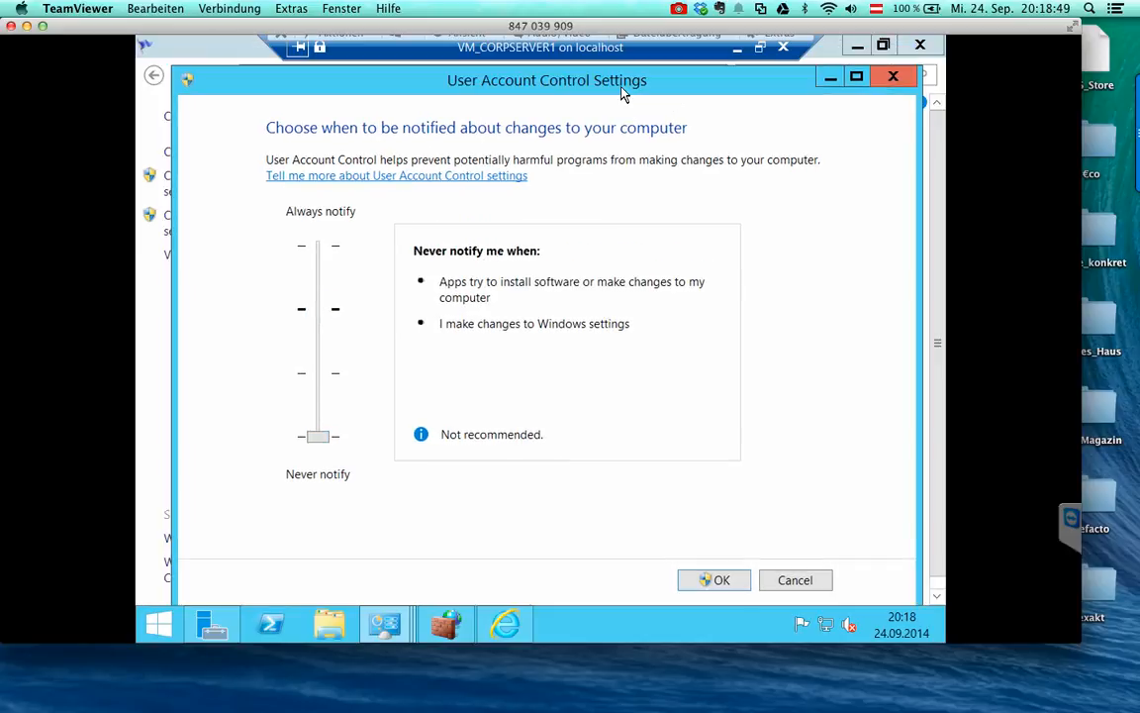
pyautogui.doubleClick(558, 77)
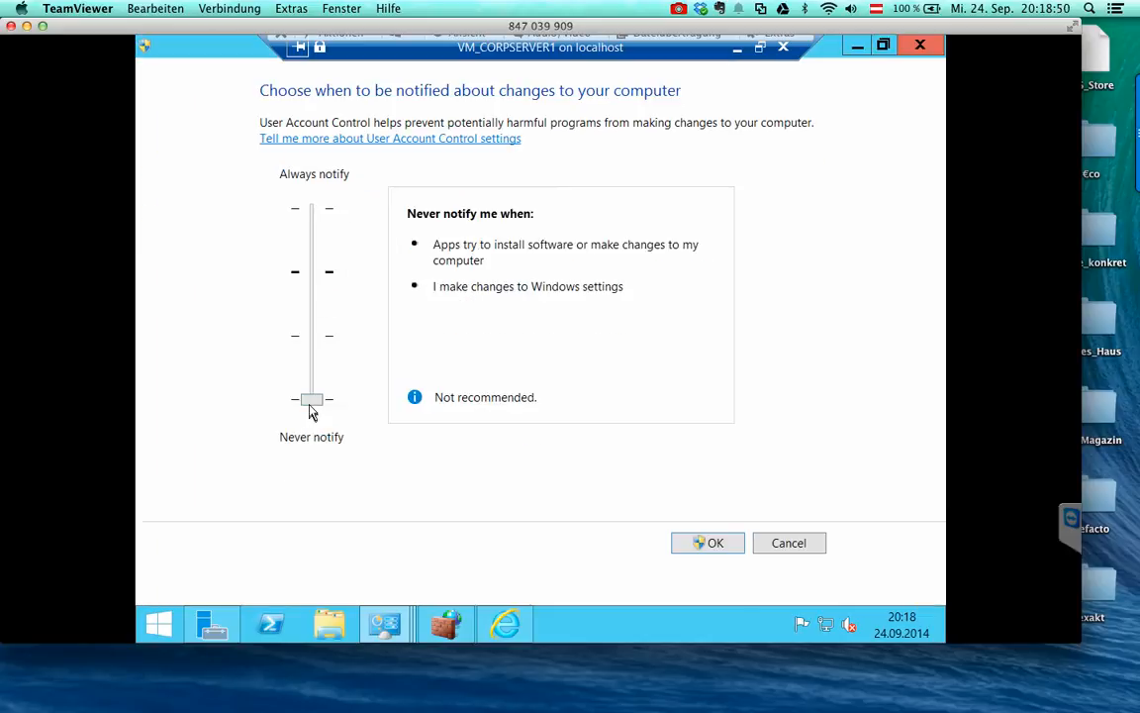
pyautogui.click(704, 545)
# - Review the Maintenance status details and close Control Panel
pyautogui.click(717, 485)
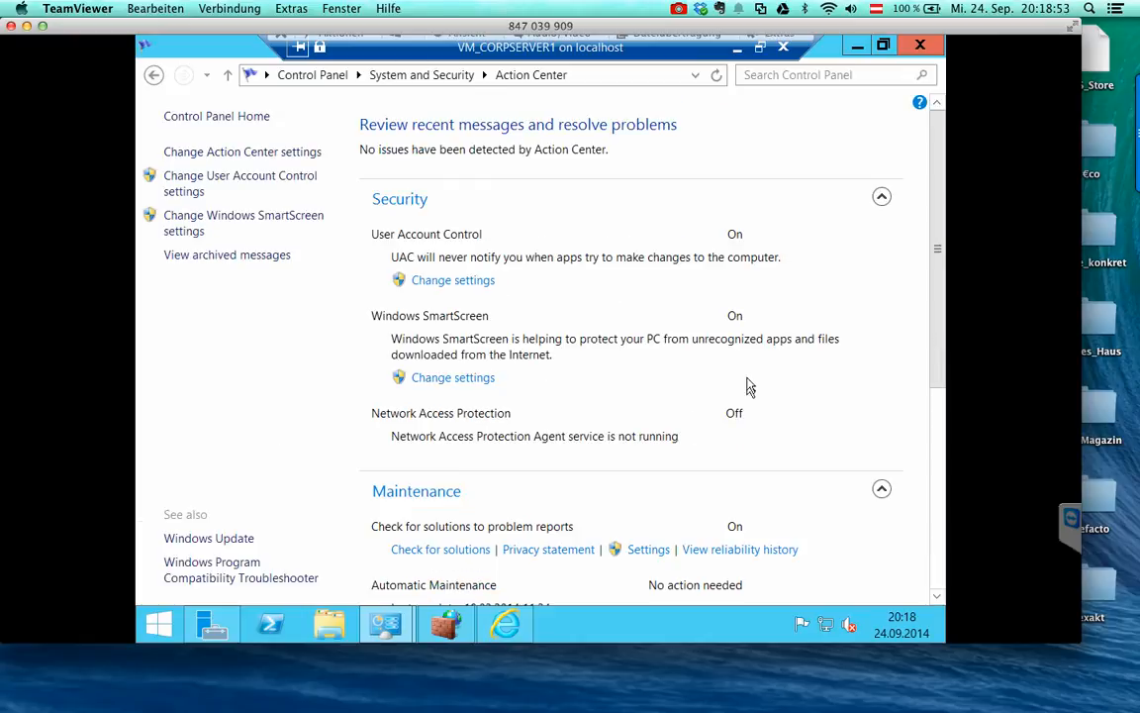
pyautogui.scroll(-5, 748, 384)
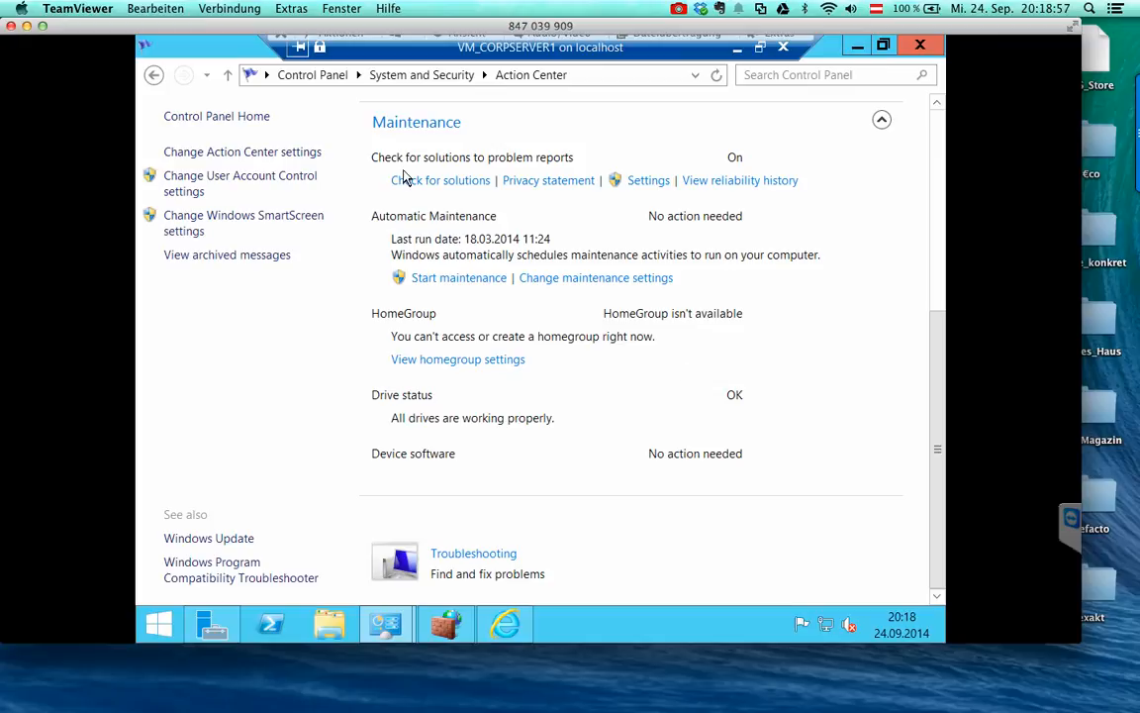
pyautogui.click(909, 54)
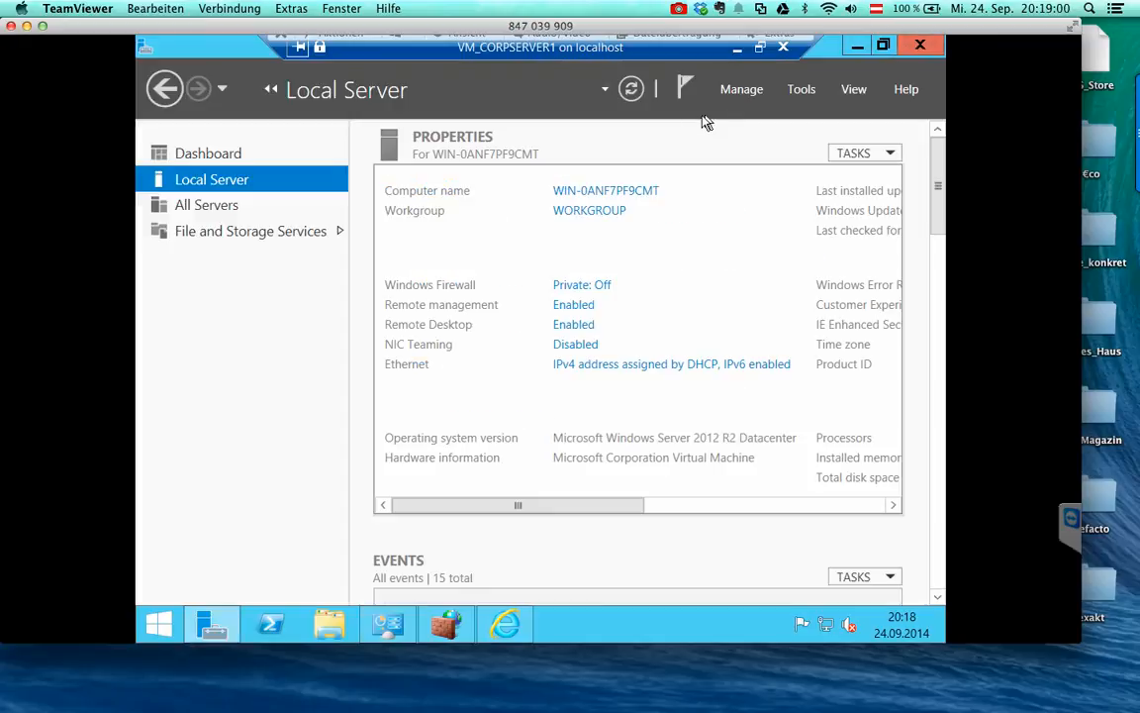
# - Reopen Control Panel and view System and Security and the Windows Firewall status page
pyautogui.rightClick(159, 624)
pyautogui.click(223, 512)
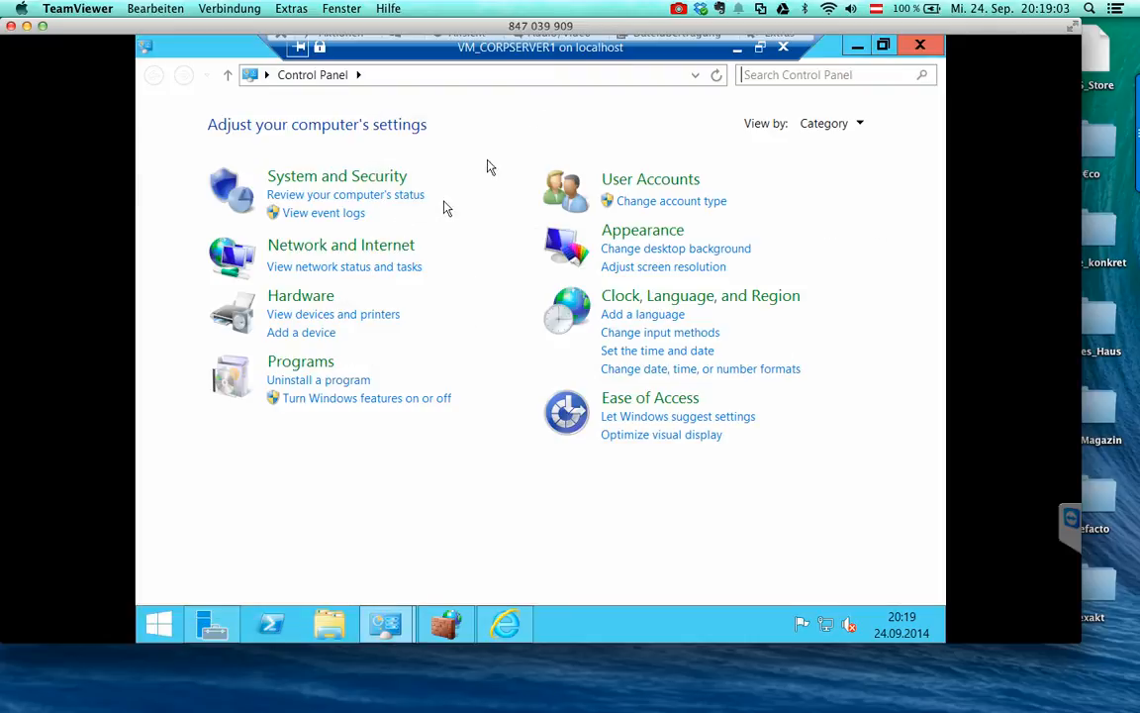
pyautogui.click(360, 178)
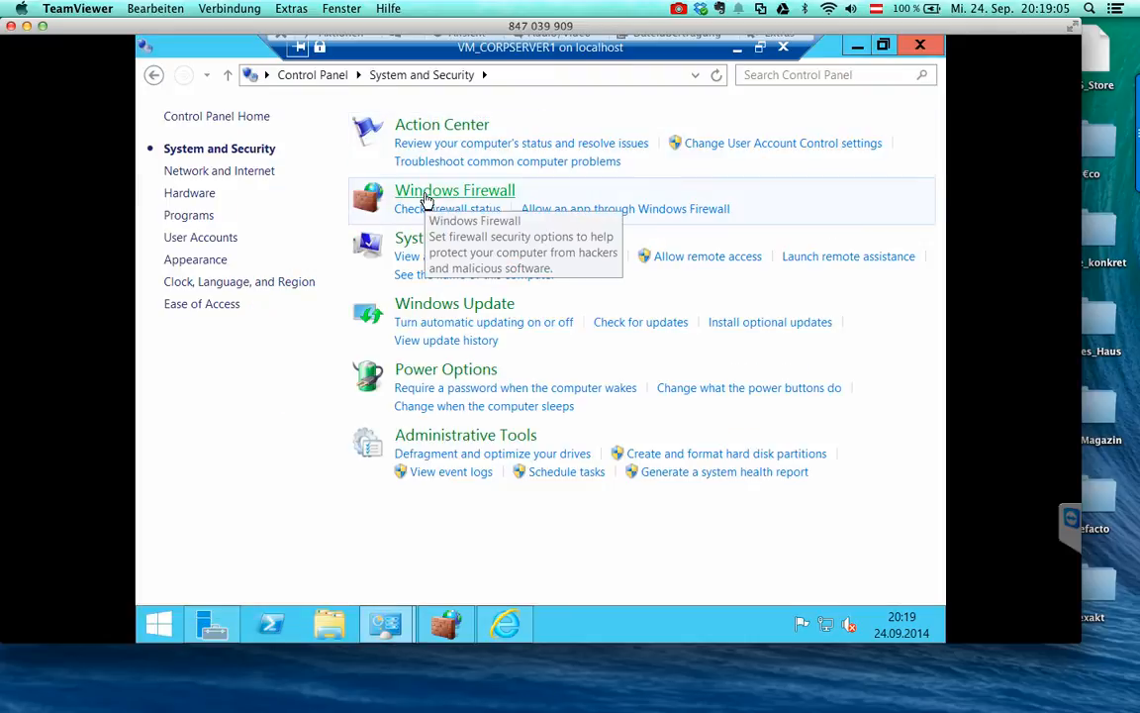
pyautogui.click(425, 201)
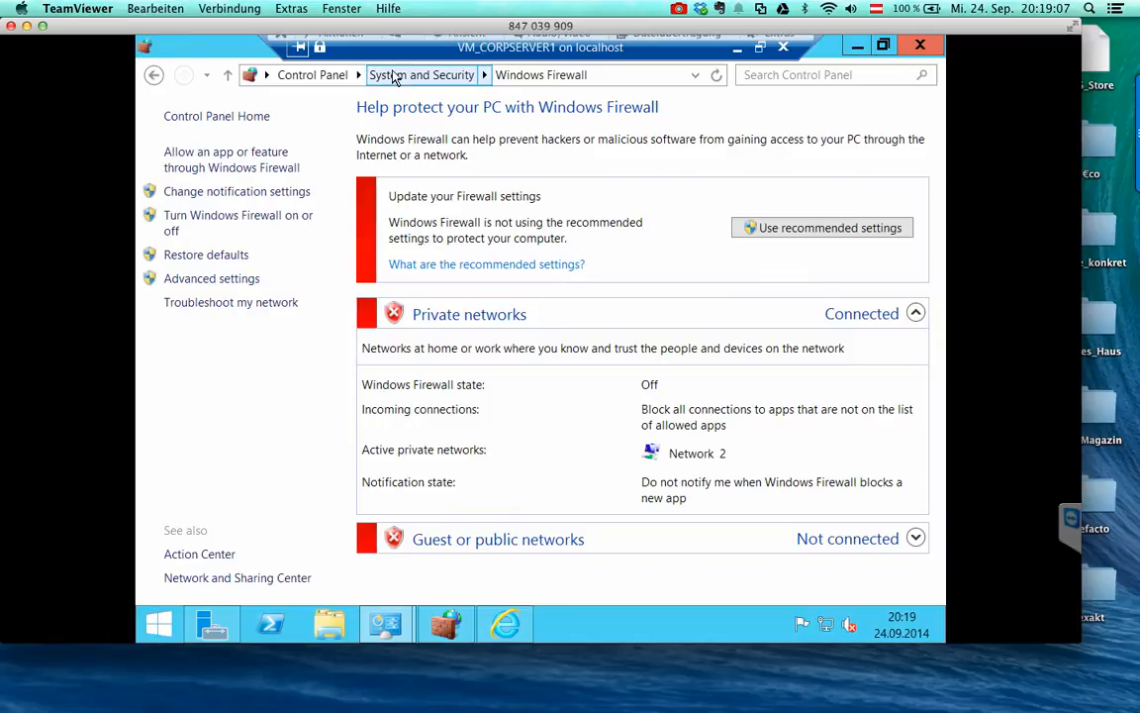
pyautogui.click(386, 75)
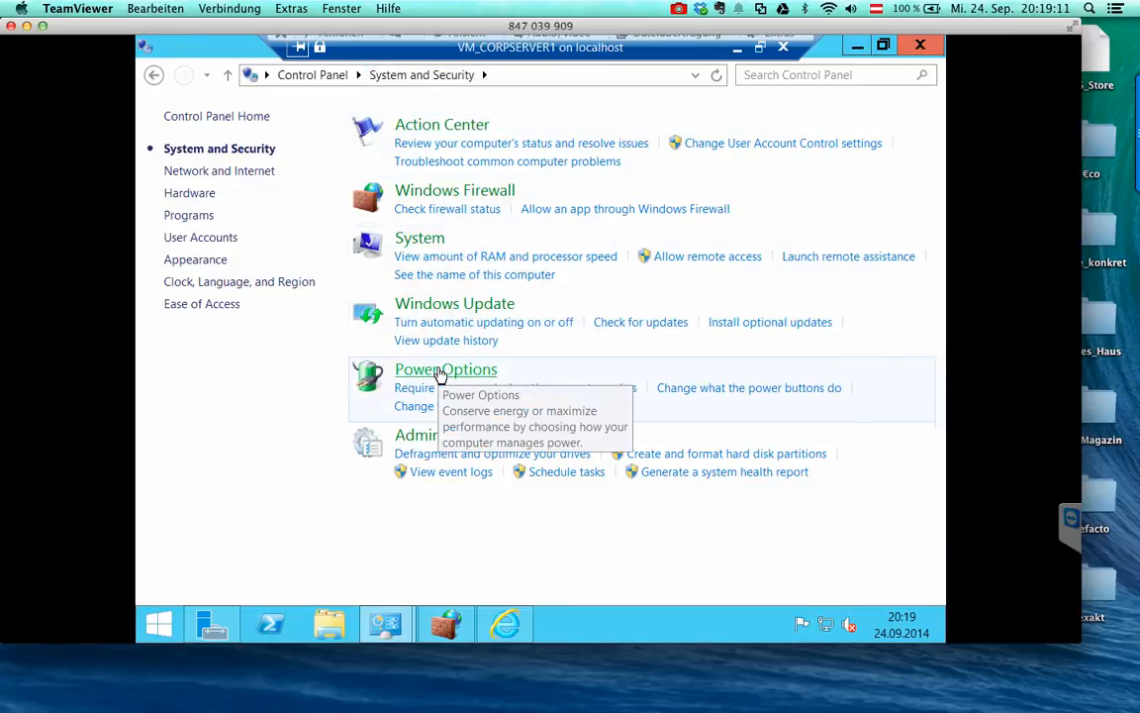
# - Browse Network and Internet, Hardware, Programs, User Accounts and Appearance, peeking at Display settings
pyautogui.click(218, 171)
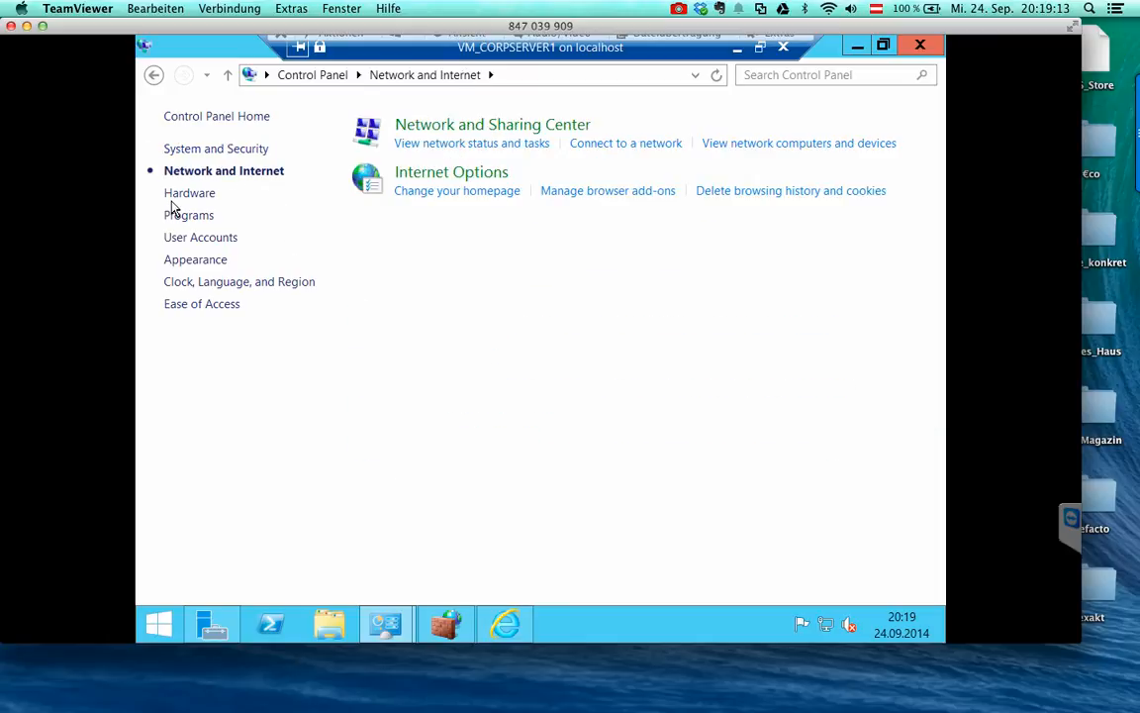
pyautogui.click(181, 194)
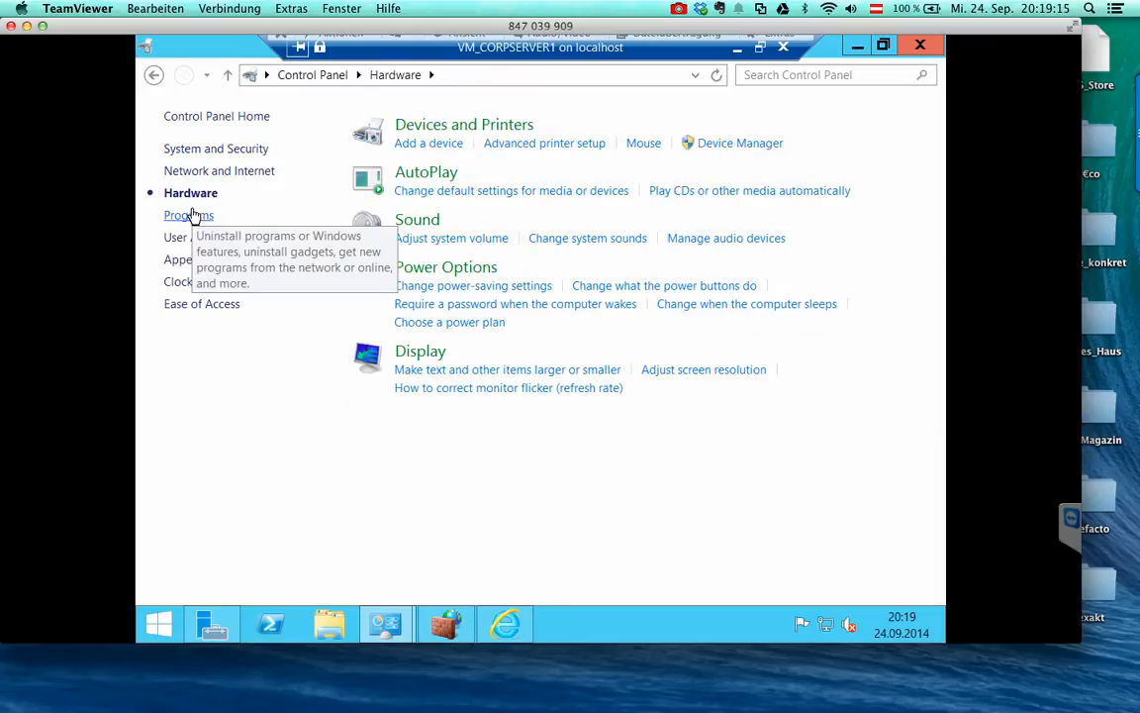
pyautogui.click(195, 216)
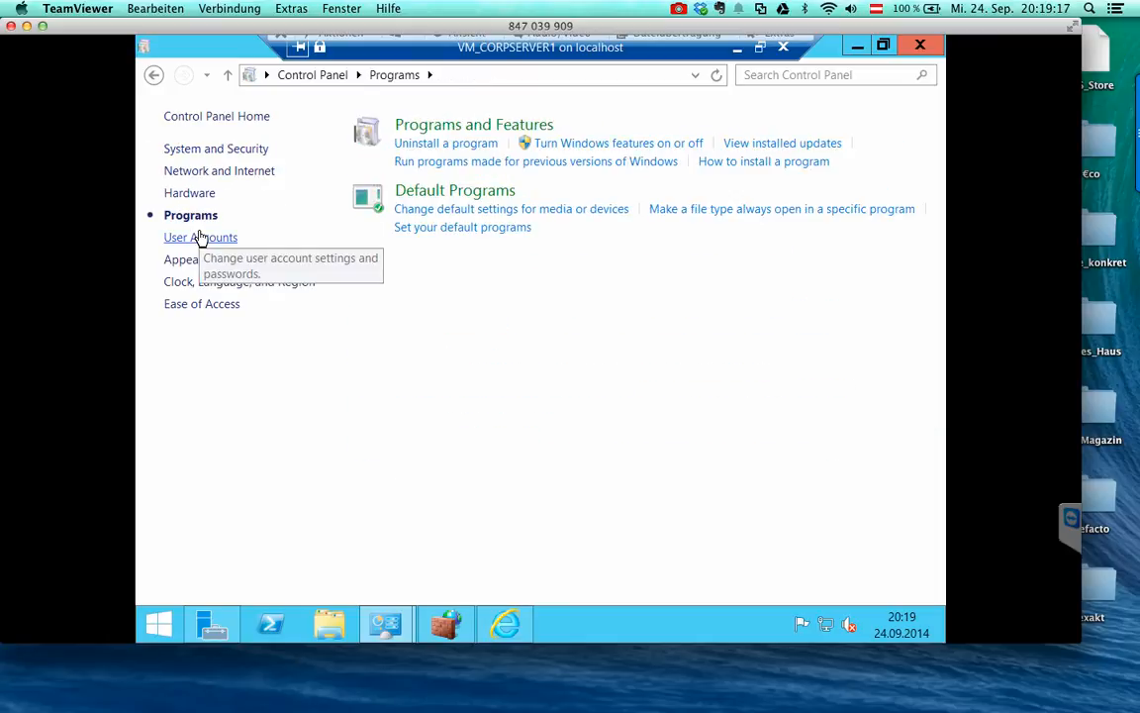
pyautogui.click(198, 237)
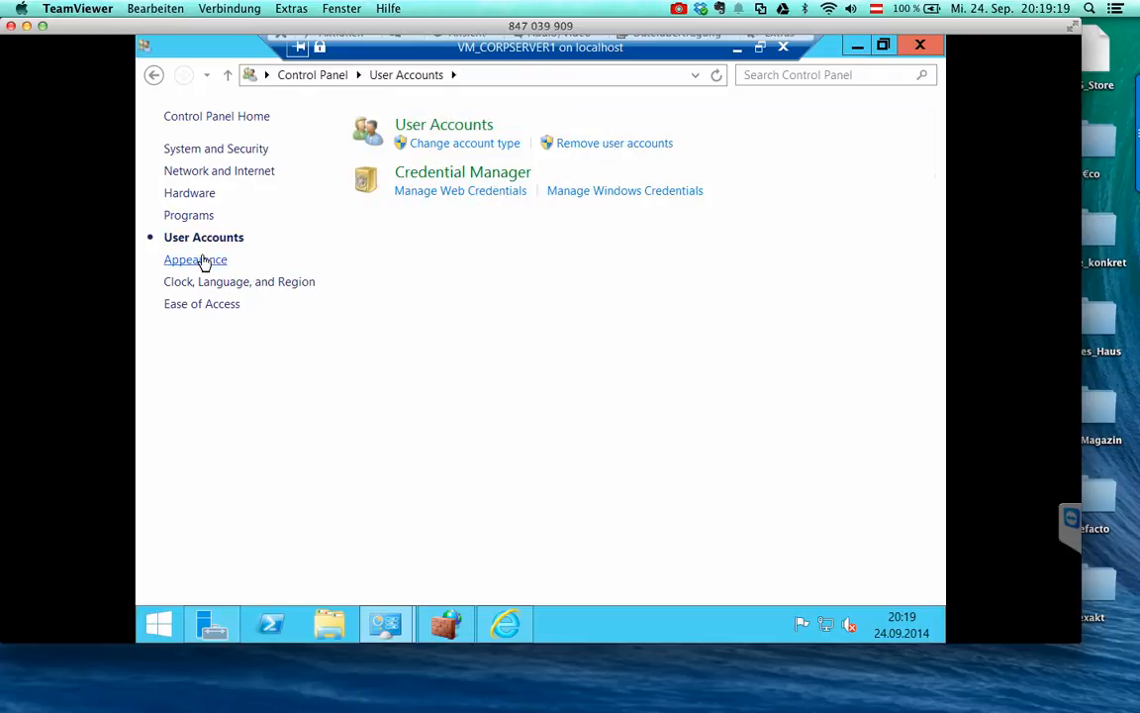
pyautogui.click(203, 259)
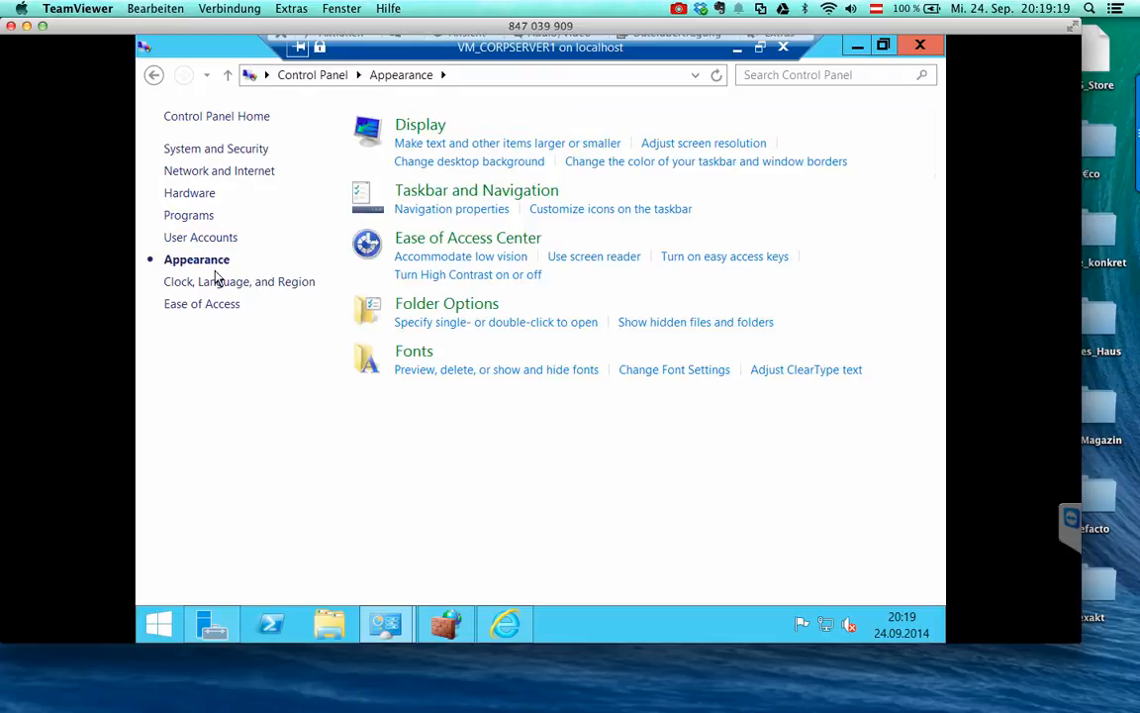
pyautogui.click(426, 123)
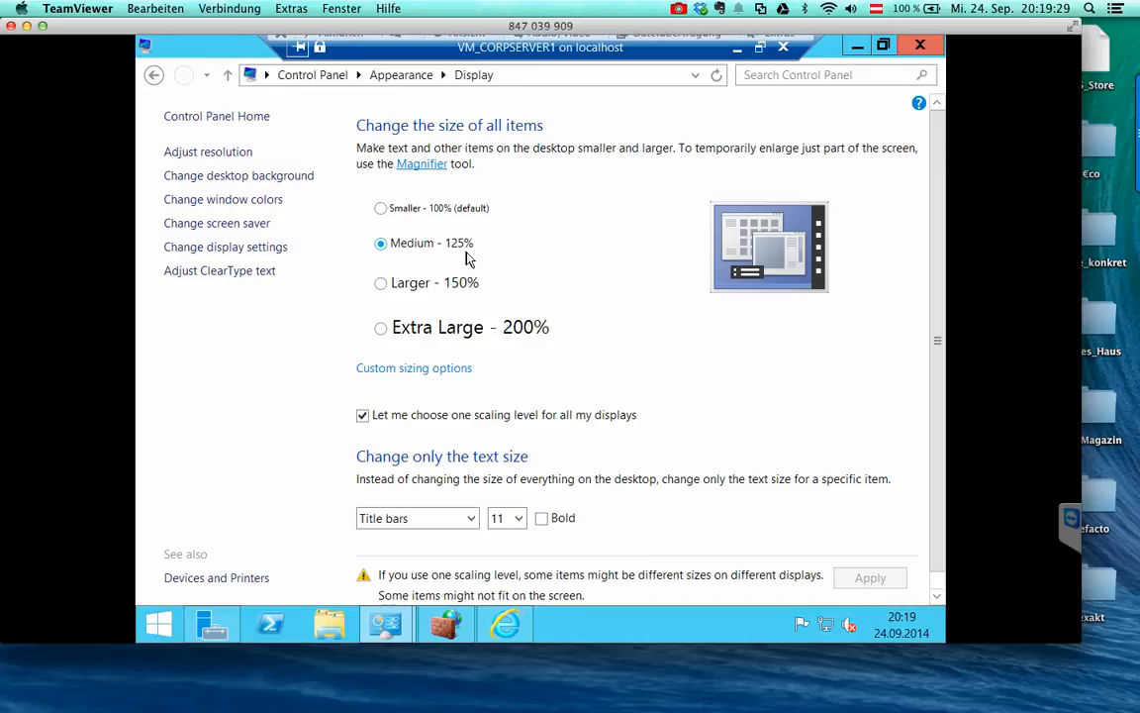
pyautogui.click(388, 79)
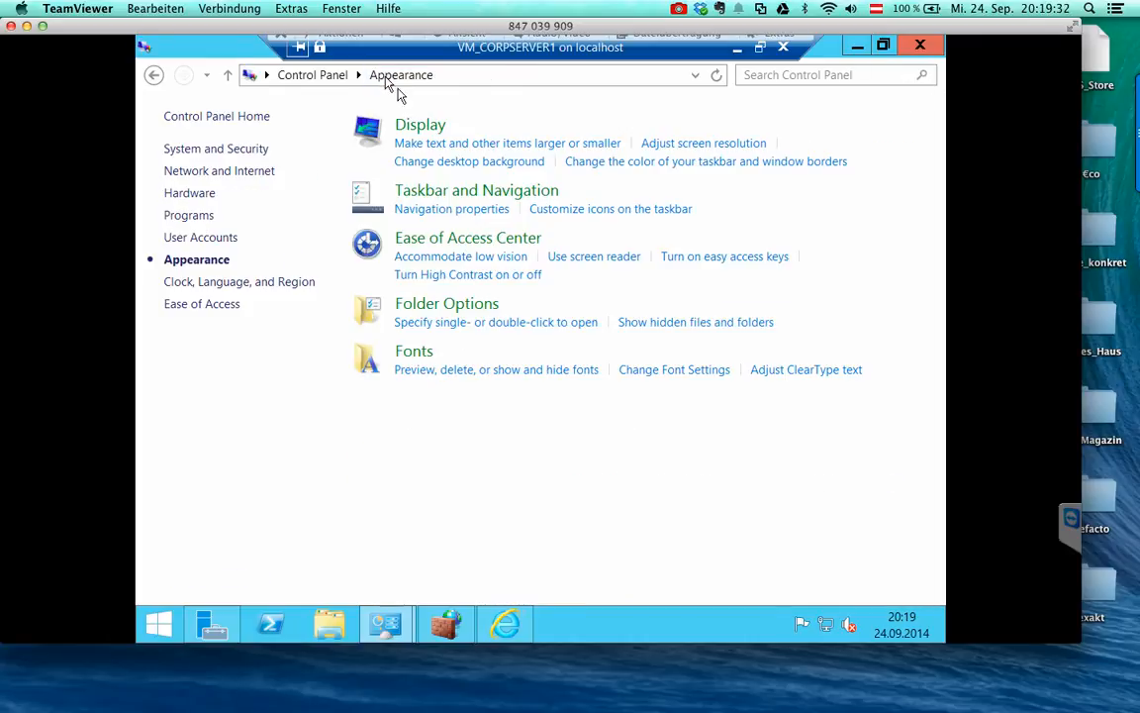
# - In Folder Options, show all folders, hidden files and drives, and the full path in the title bar
pyautogui.click(441, 304)
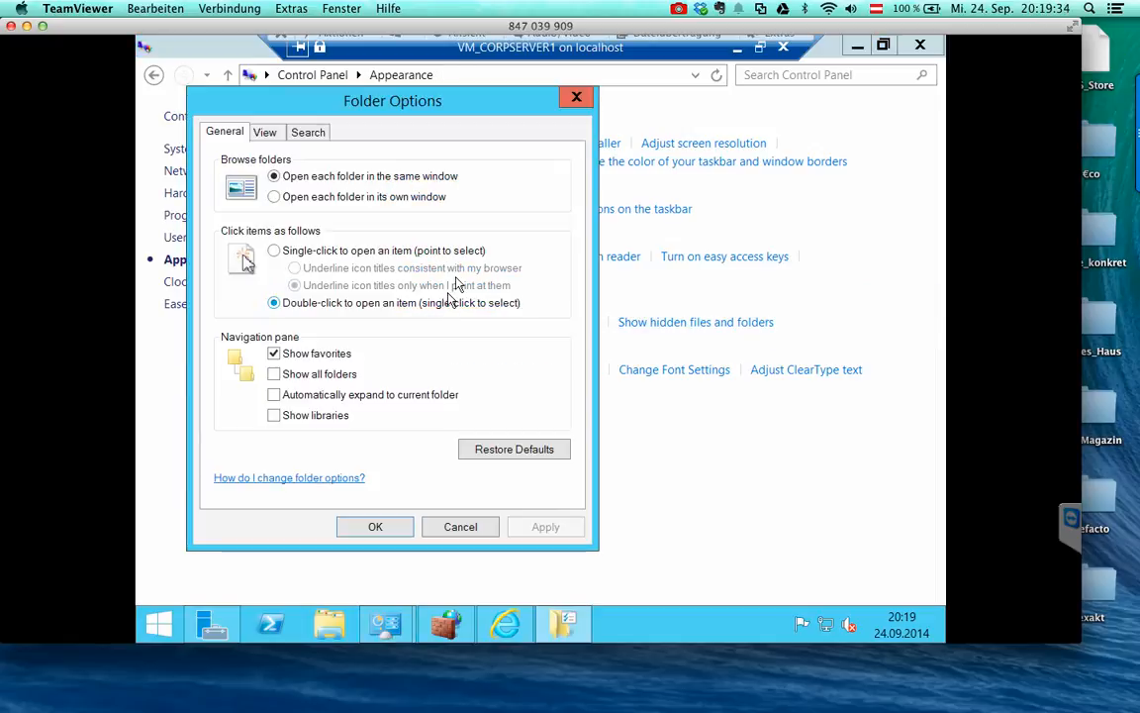
pyautogui.click(326, 377)
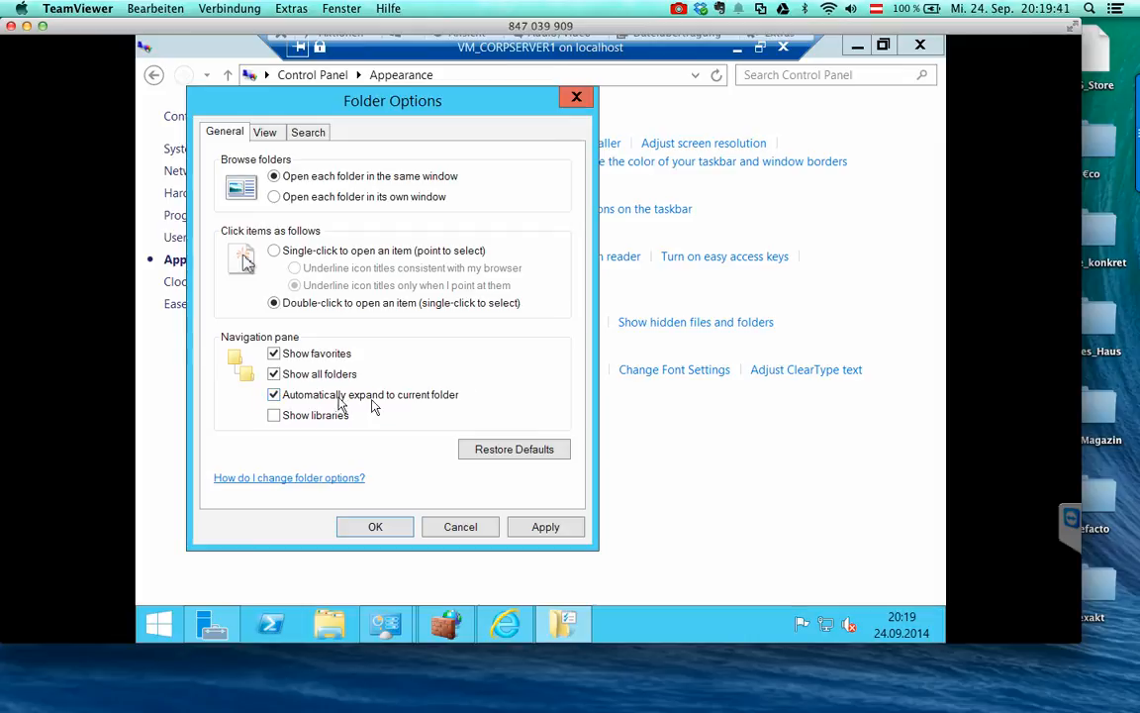
pyautogui.click(266, 135)
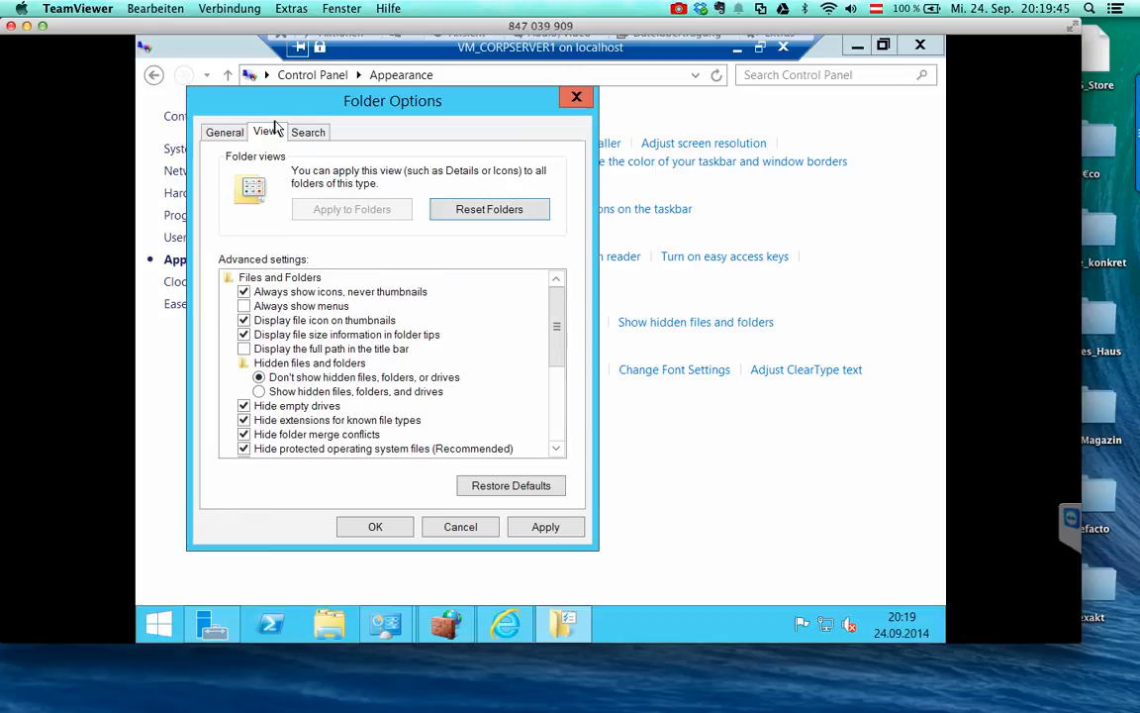
pyautogui.click(353, 392)
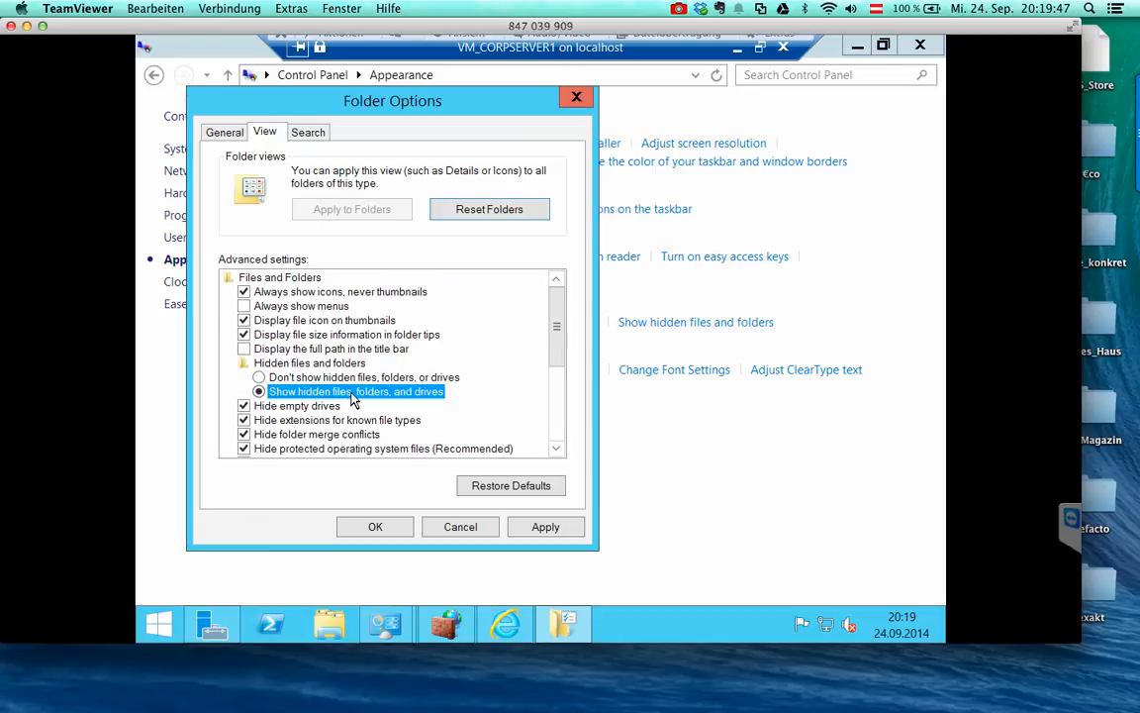
pyautogui.click(350, 350)
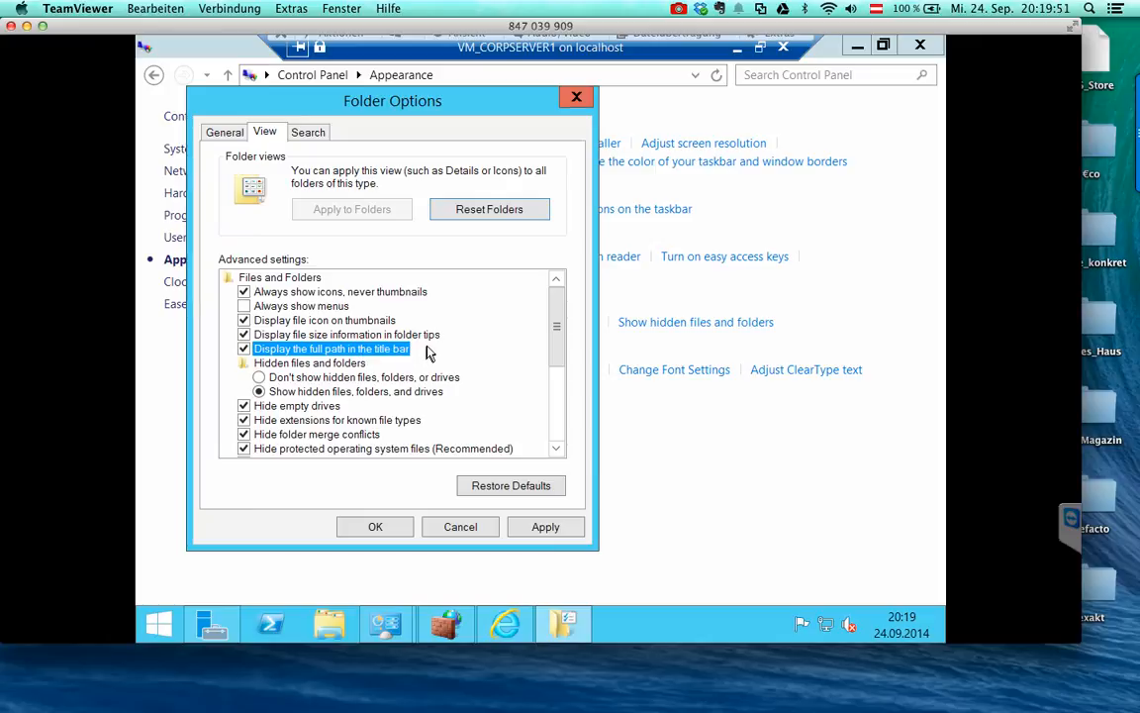
# - Unhide empty drives, file extensions and protected system files, disable the Sharing Wizard, and apply
pyautogui.scroll(-3, 428, 353)
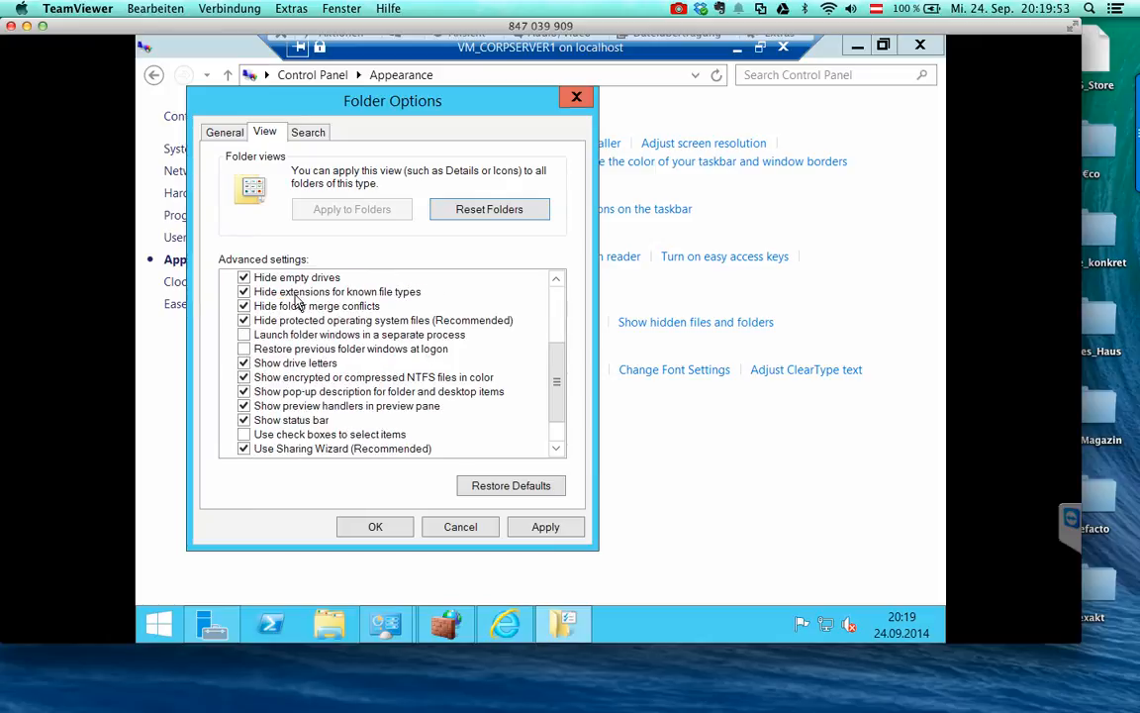
pyautogui.scroll(1, 297, 306)
pyautogui.click(292, 321)
pyautogui.click(306, 334)
pyautogui.click(322, 349)
pyautogui.click(327, 362)
pyautogui.click(683, 362)
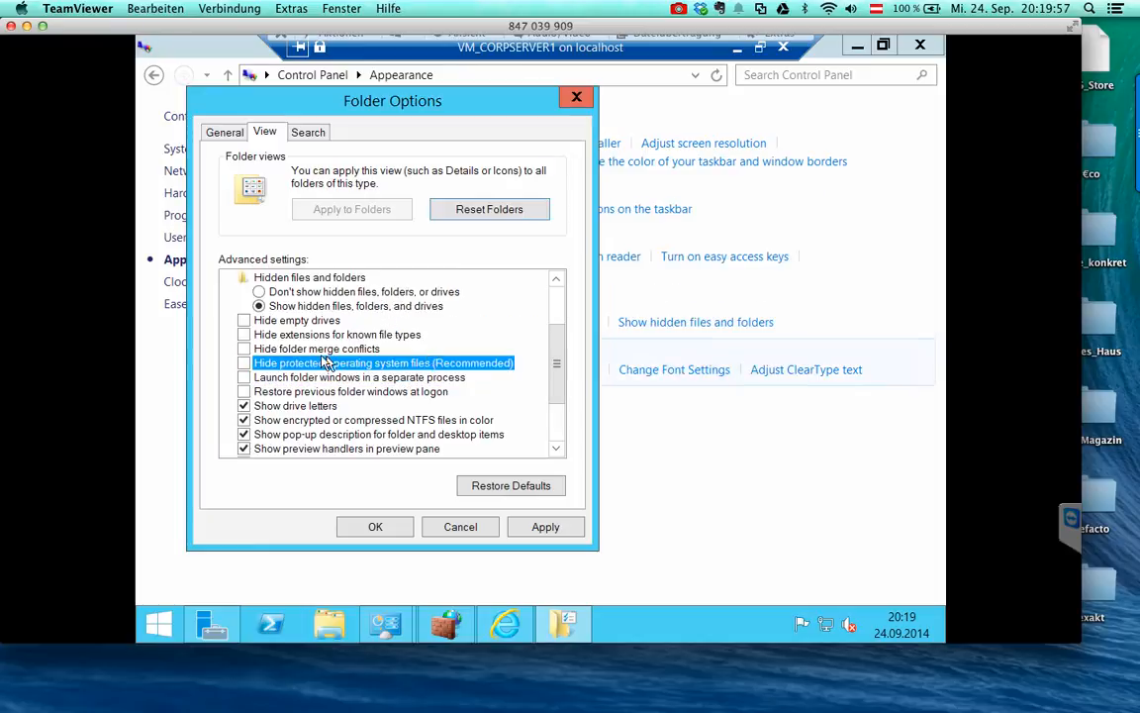
pyautogui.click(287, 377)
pyautogui.scroll(-2, 296, 381)
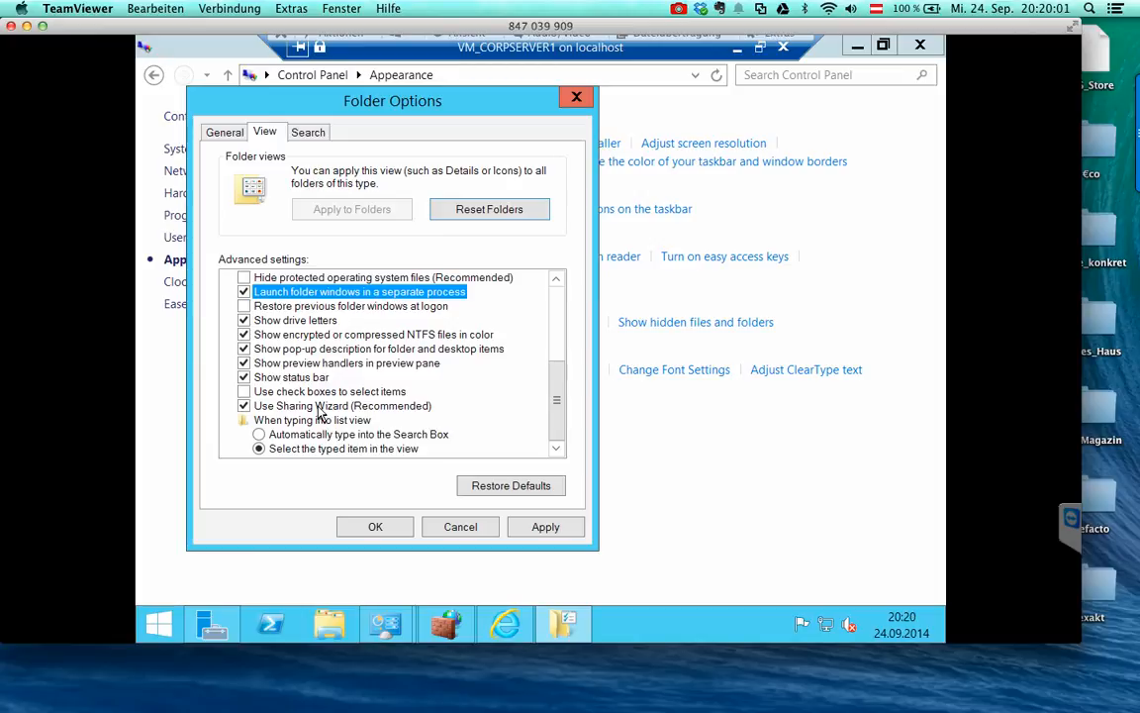
pyautogui.click(319, 407)
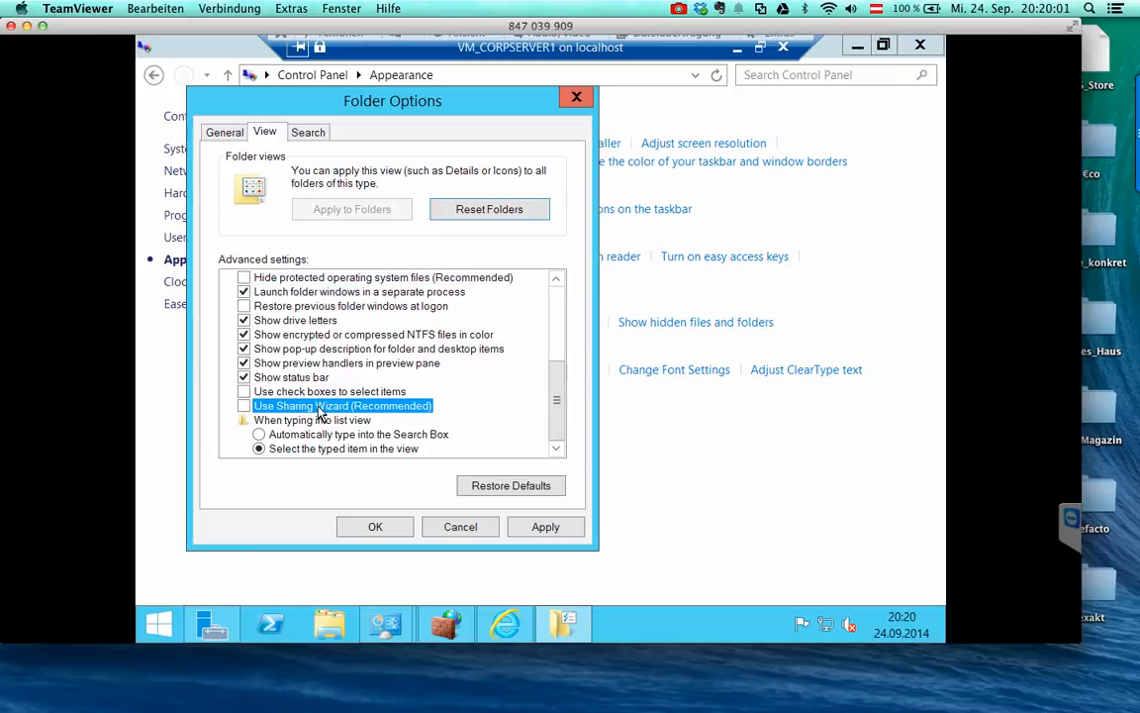
pyautogui.click(544, 525)
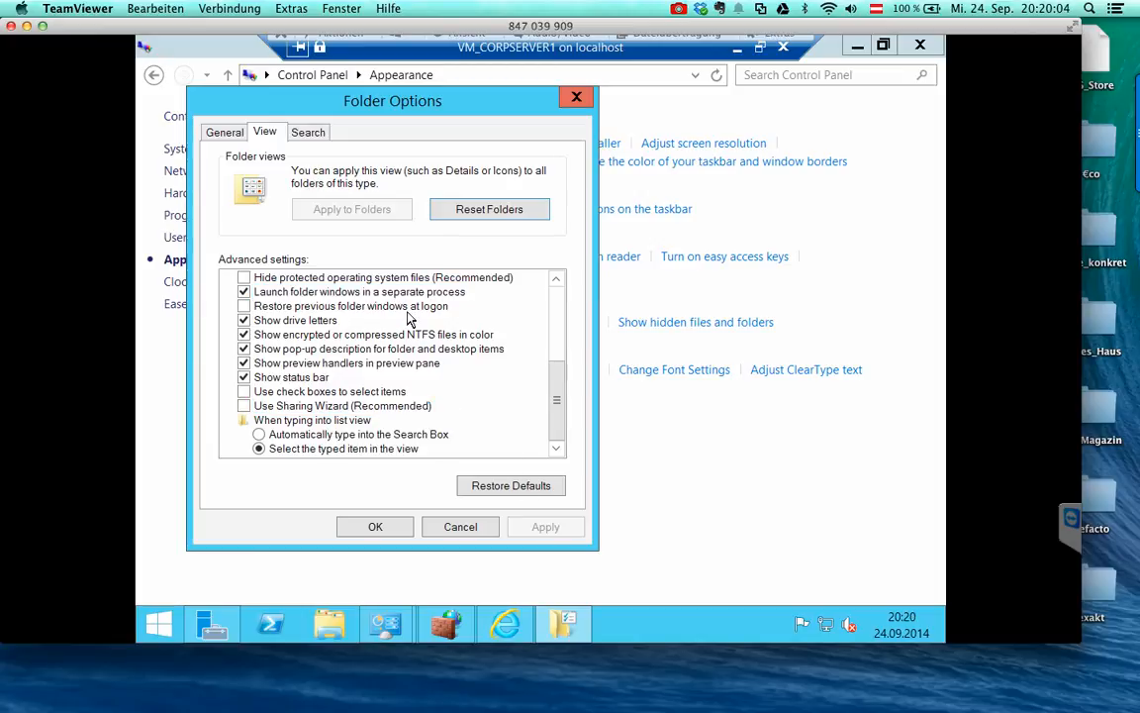
pyautogui.click(371, 526)
# - Look through the German (Austria) and advanced language settings without changing anything
pyautogui.click(240, 285)
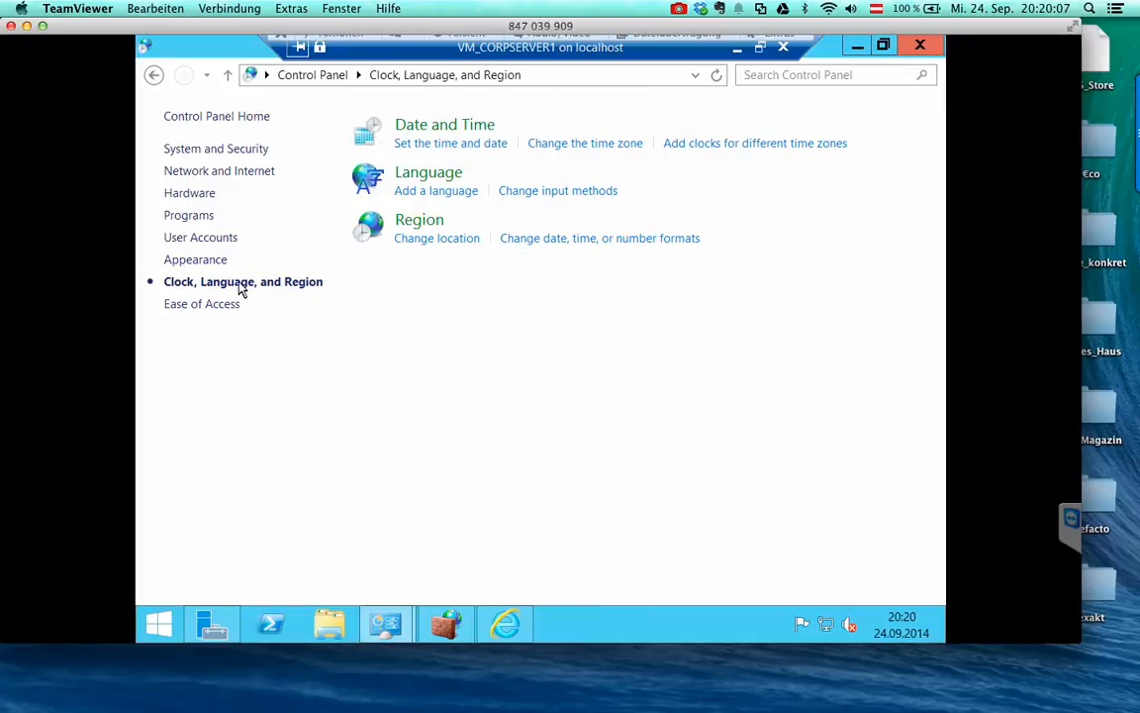
pyautogui.click(424, 176)
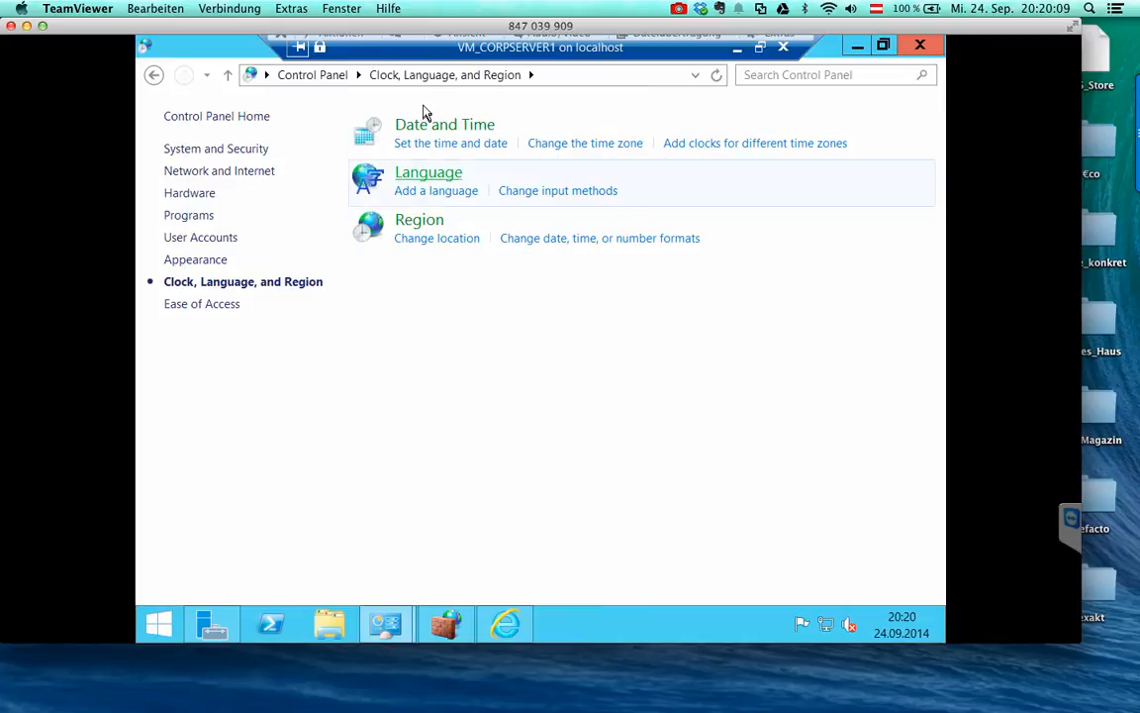
pyautogui.doubleClick(391, 284)
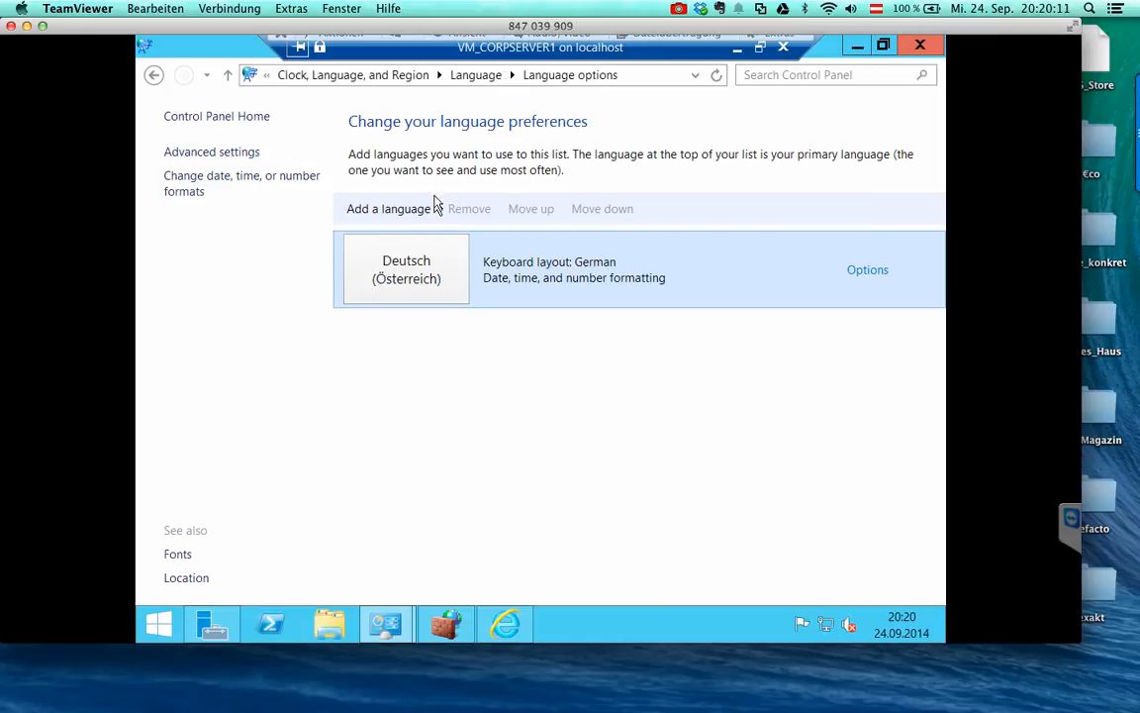
pyautogui.click(837, 572)
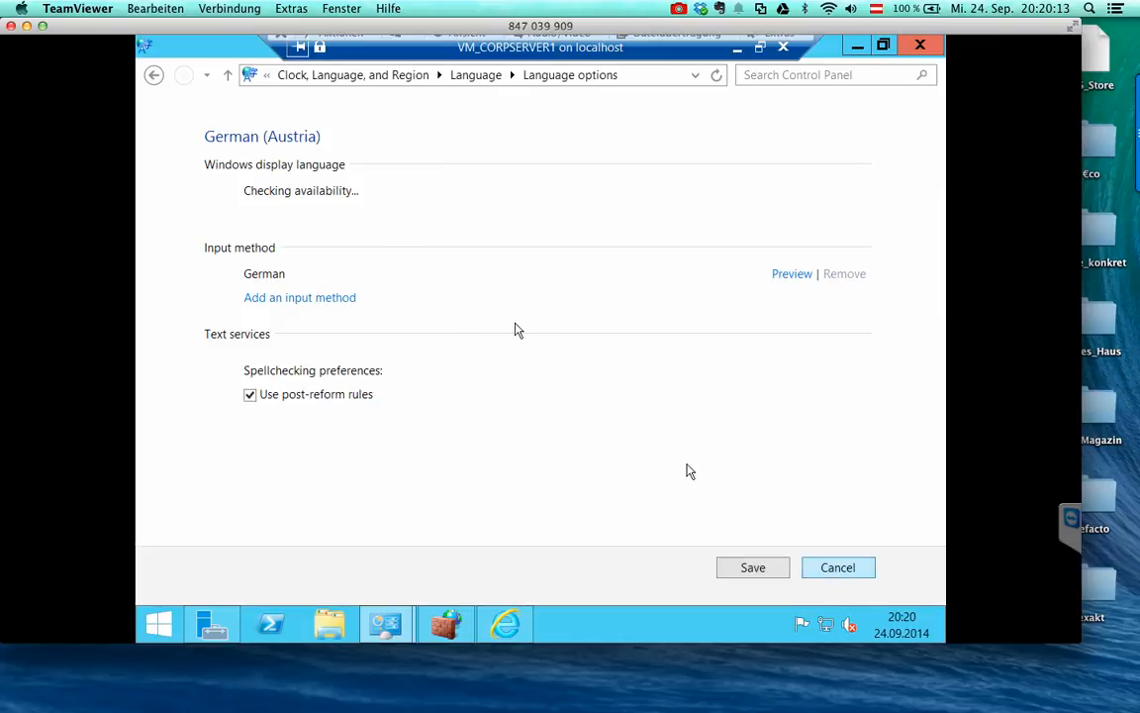
pyautogui.click(210, 155)
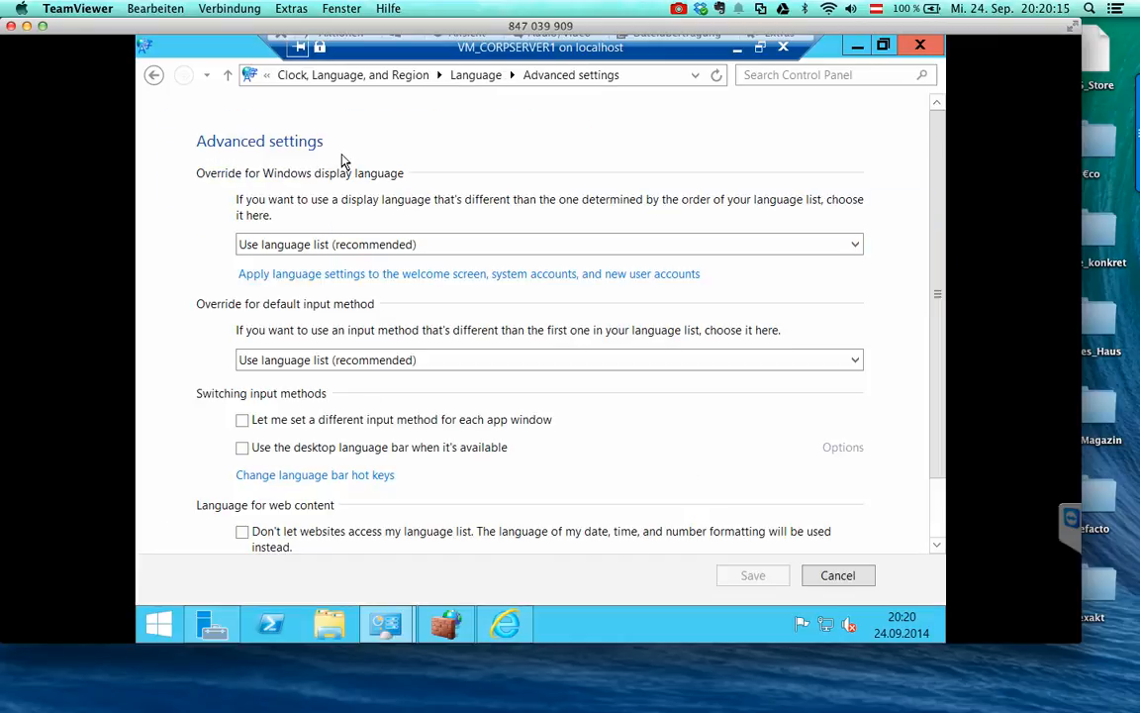
pyautogui.click(814, 578)
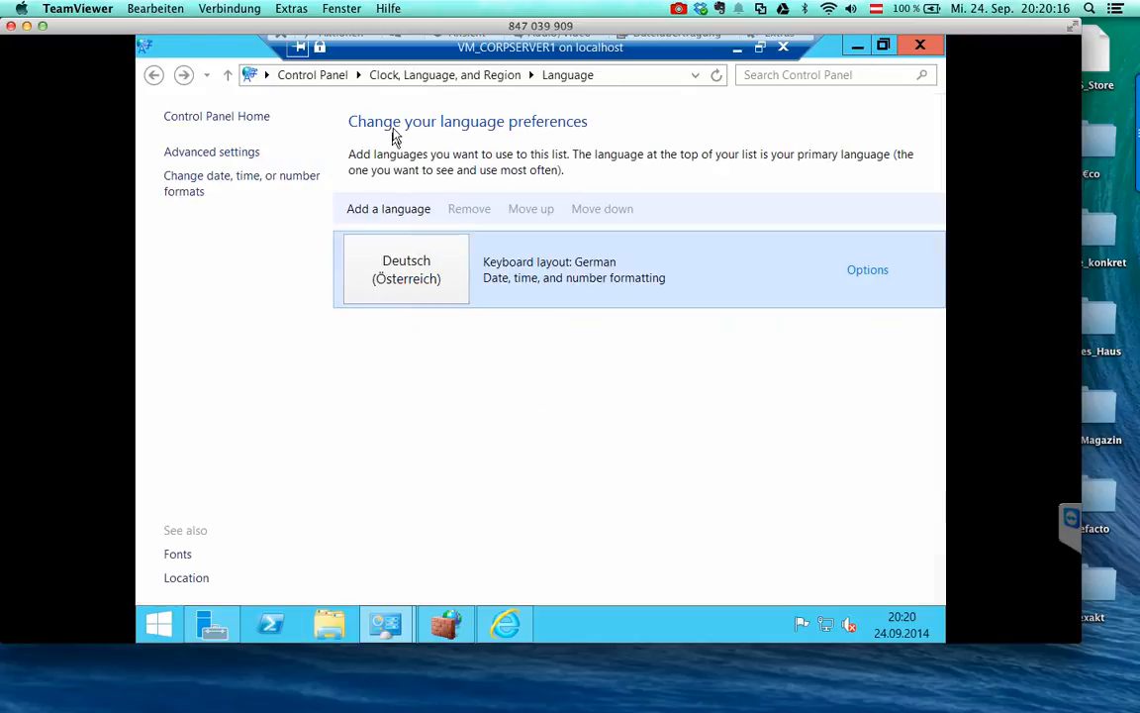
pyautogui.click(530, 75)
pyautogui.click(493, 79)
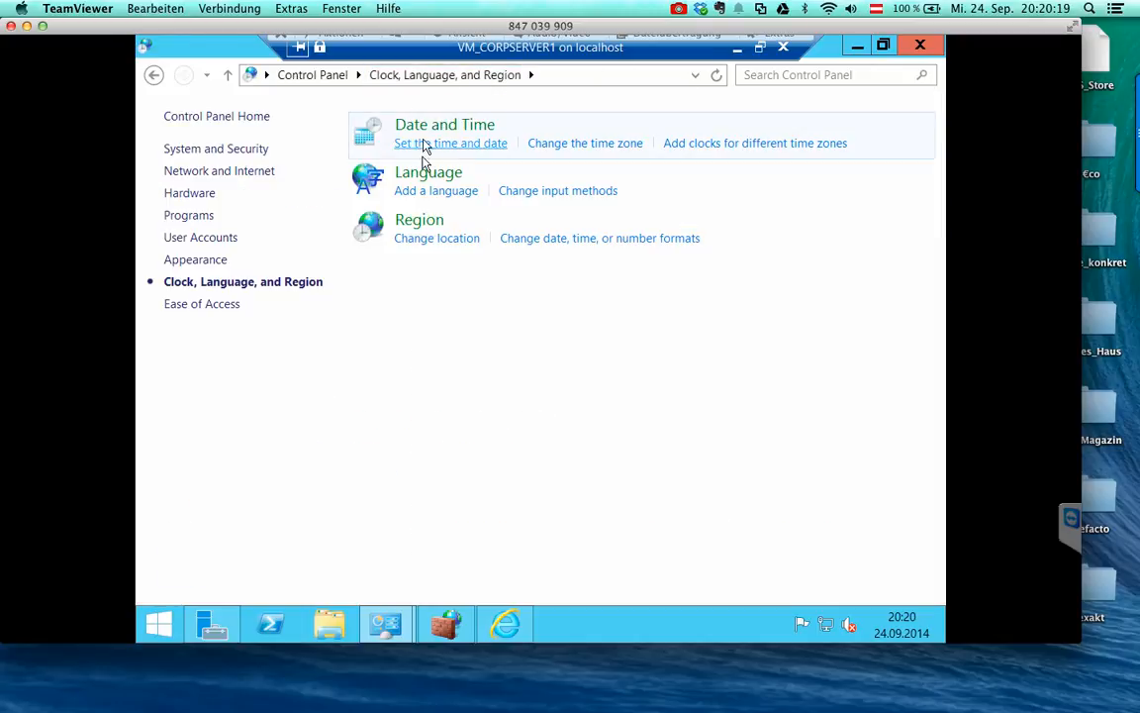
# - Set Internet Time to timeserver.fuerbahs.com and synchronize the clock successfully
pyautogui.click(444, 124)
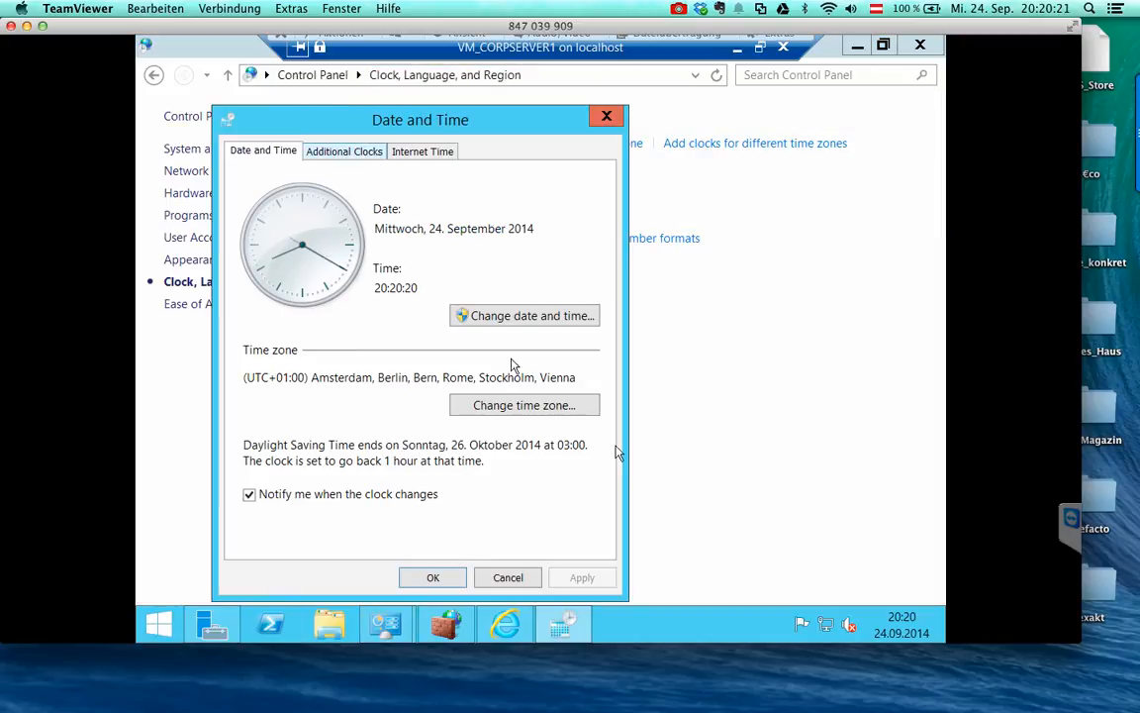
pyautogui.moveTo(578, 377); pyautogui.dragTo(279, 379)
pyautogui.click(343, 151)
pyautogui.click(423, 150)
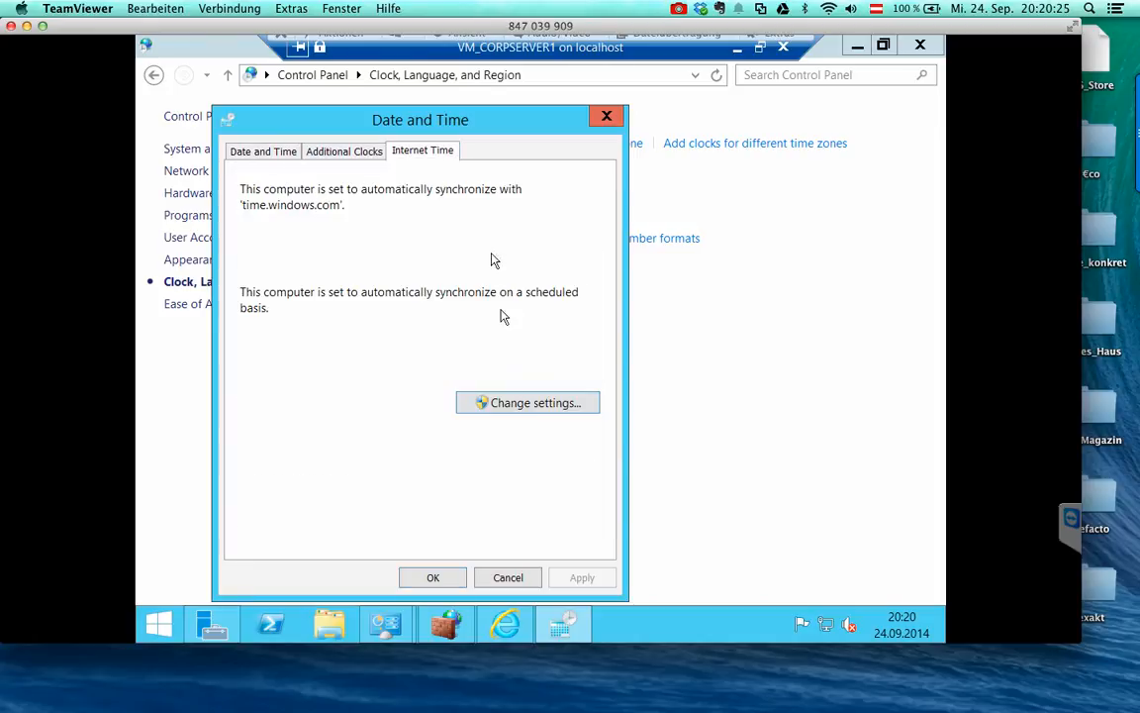
pyautogui.click(490, 403)
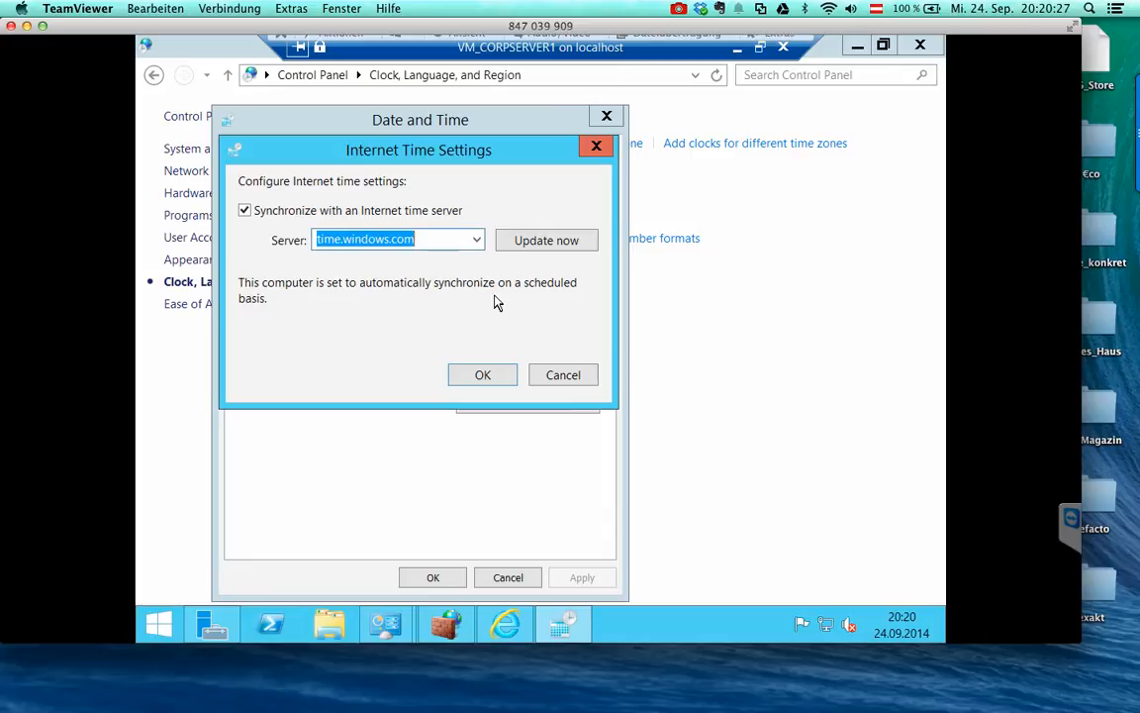
pyautogui.write('timeserv')
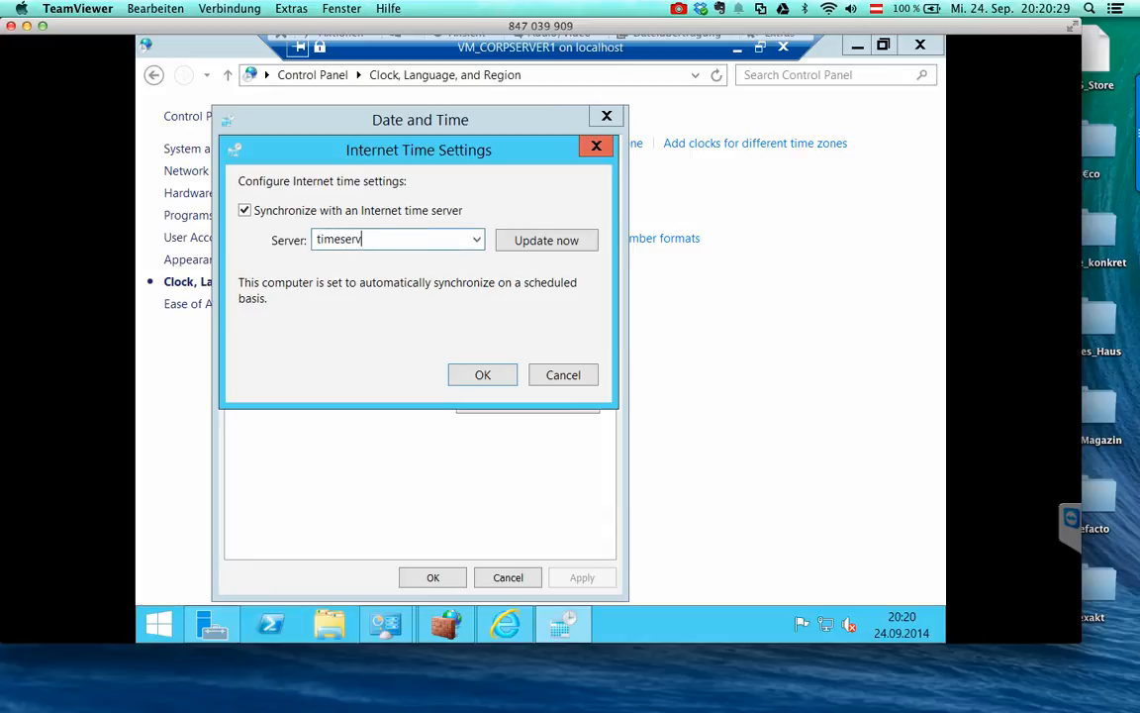
pyautogui.write('er.fuerbahs.com')
pyautogui.click(545, 239)
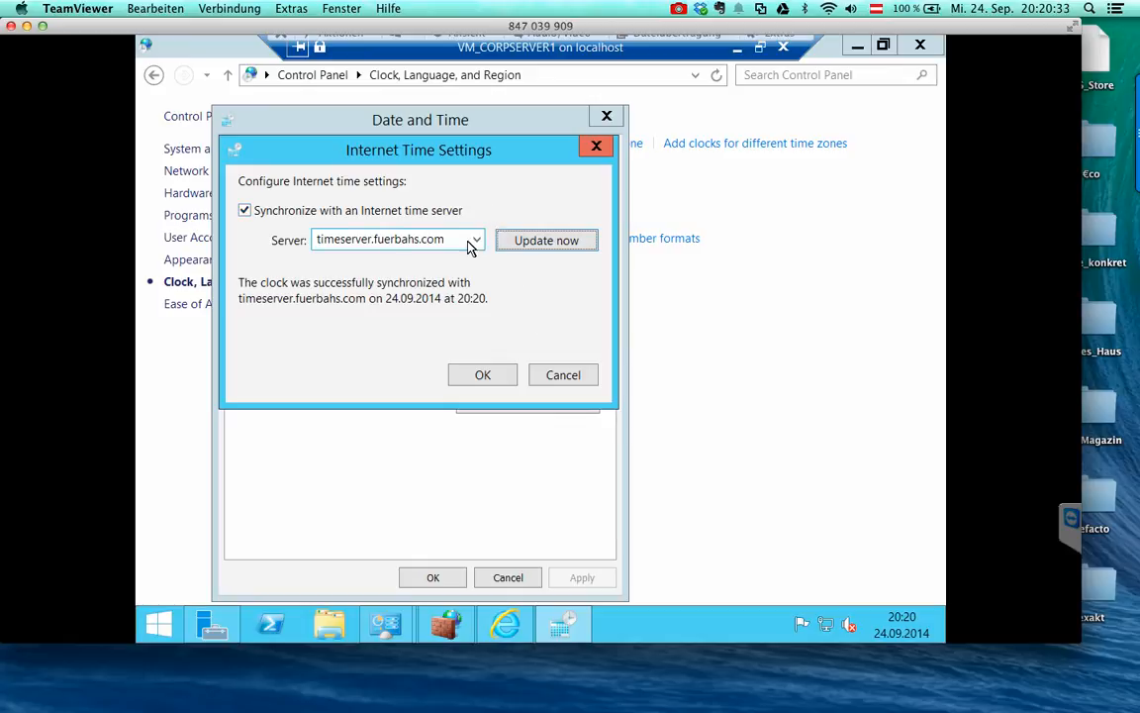
pyautogui.click(534, 235)
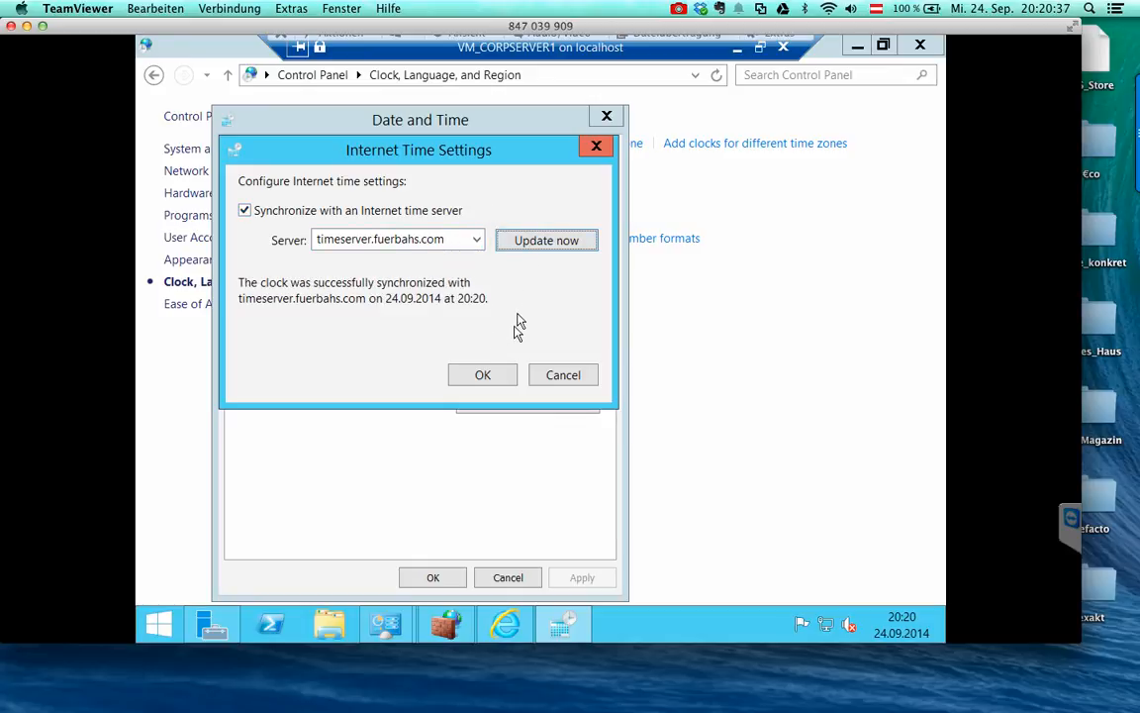
pyautogui.click(482, 374)
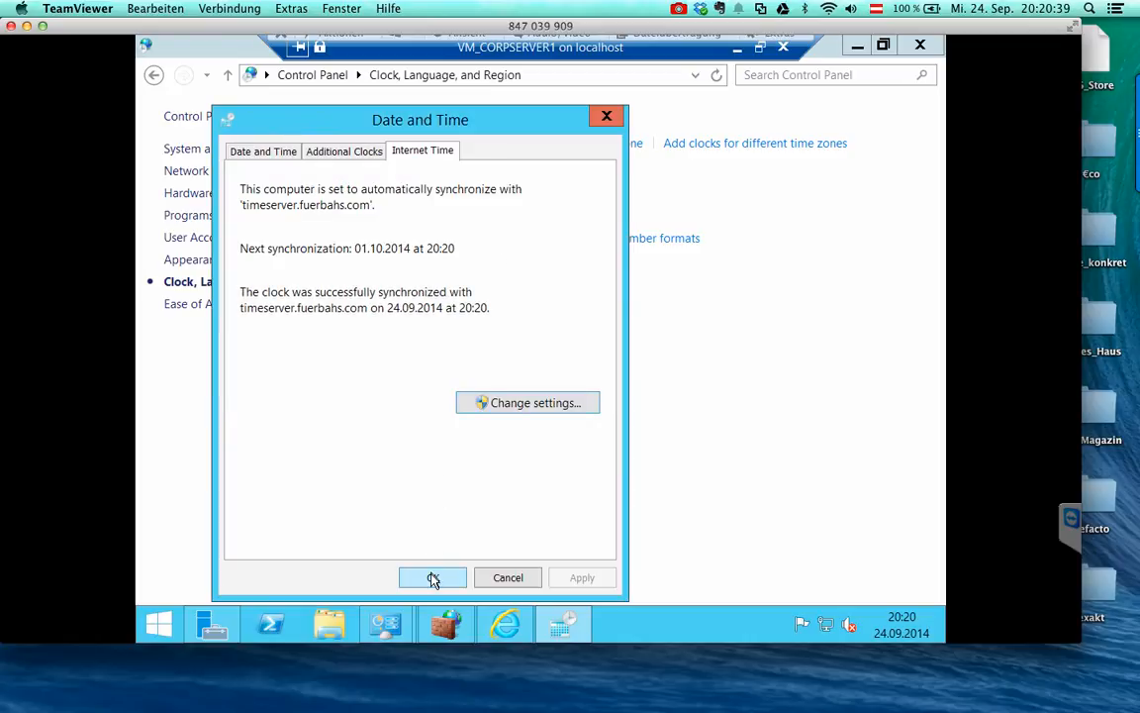
pyautogui.click(432, 578)
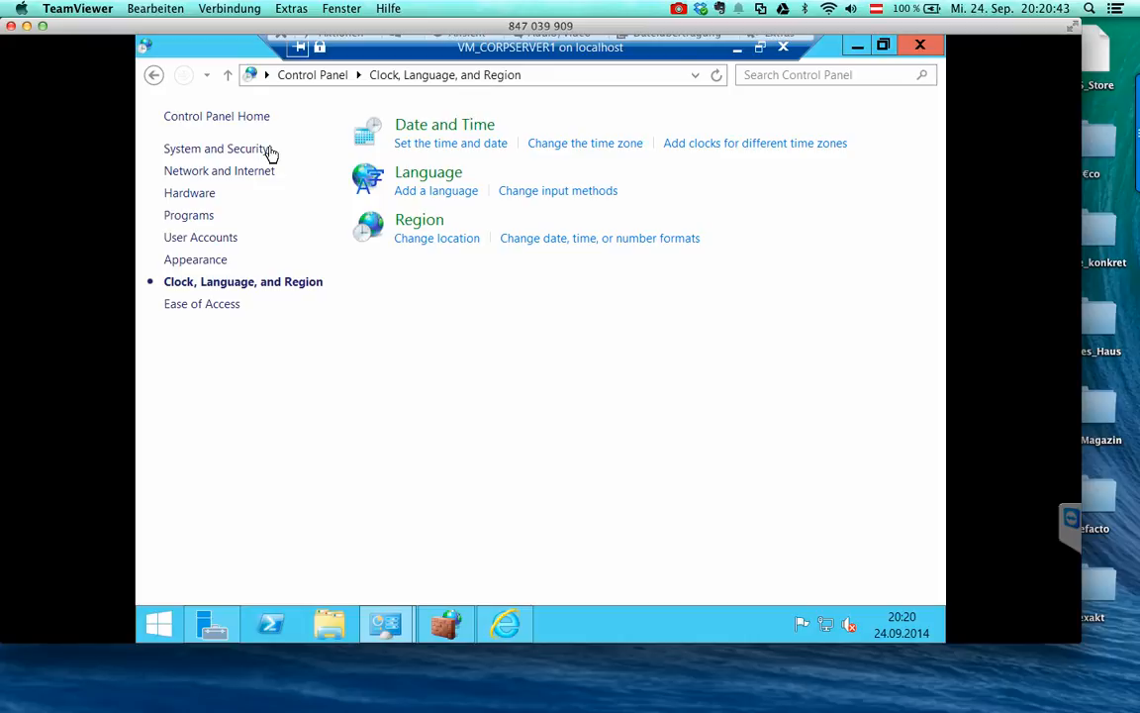
# - Bring Server Manager forward and close Internet Explorer from its taskbar jump list
pyautogui.click(224, 621)
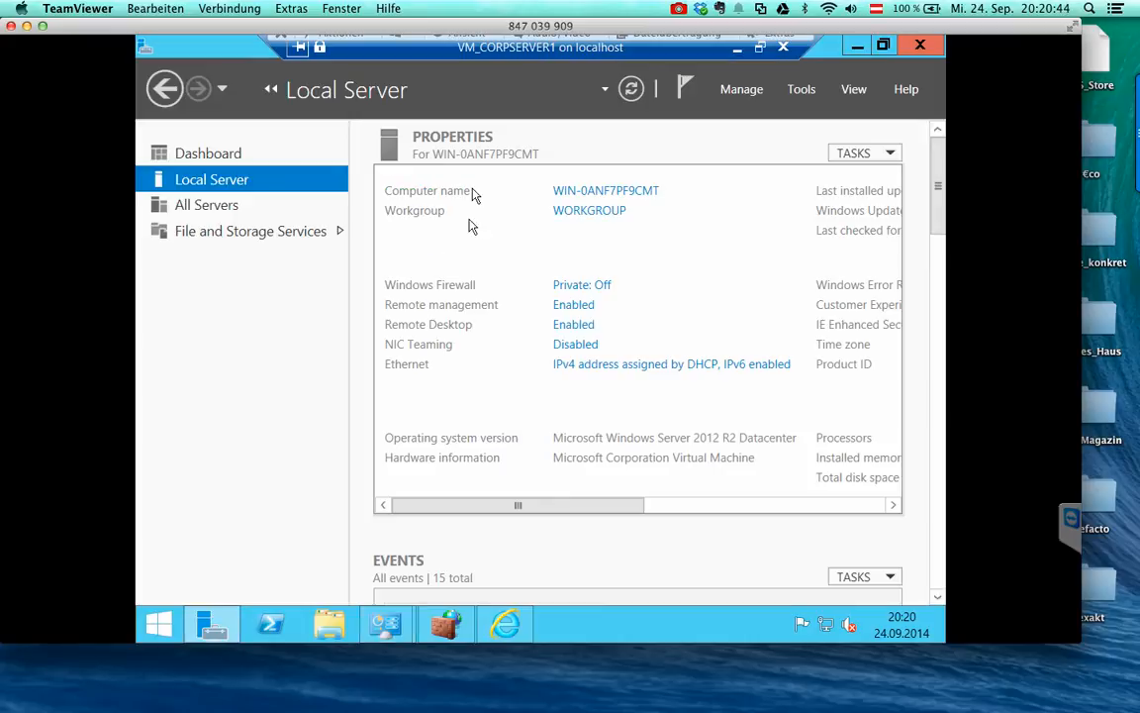
pyautogui.click(744, 90)
pyautogui.click(645, 174)
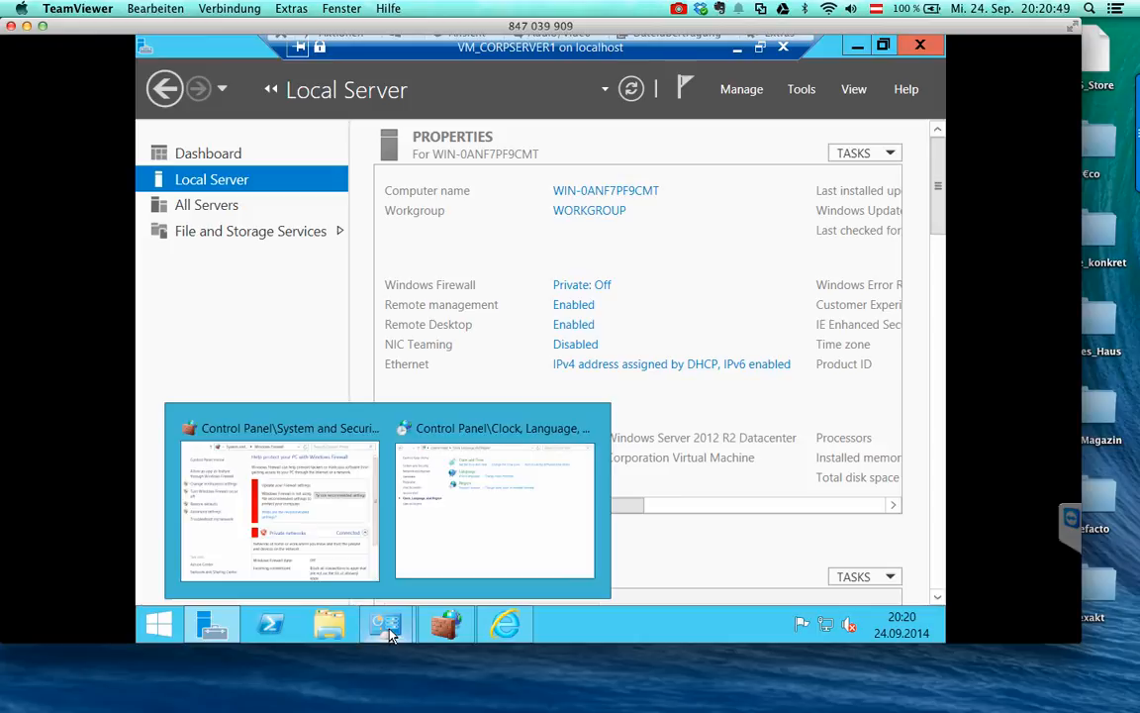
pyautogui.rightClick(503, 621)
pyautogui.click(496, 590)
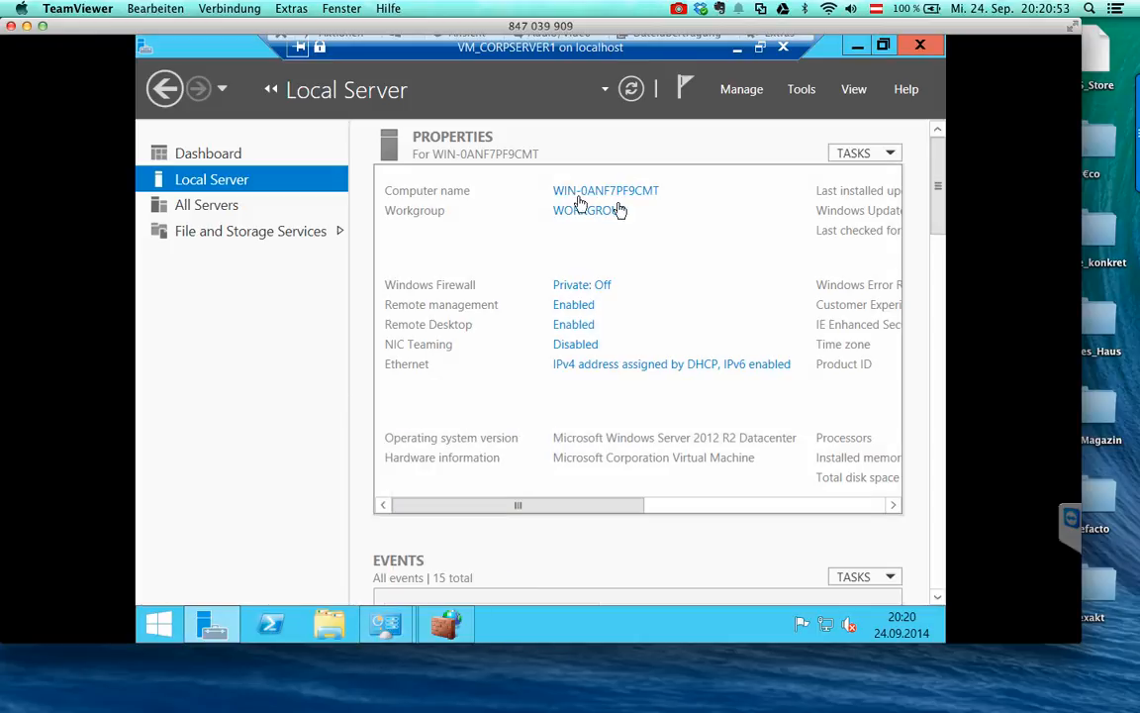
# - Restart the server from the Settings charm's Power options and confirm with Continue
pyautogui.moveTo(923, 287)
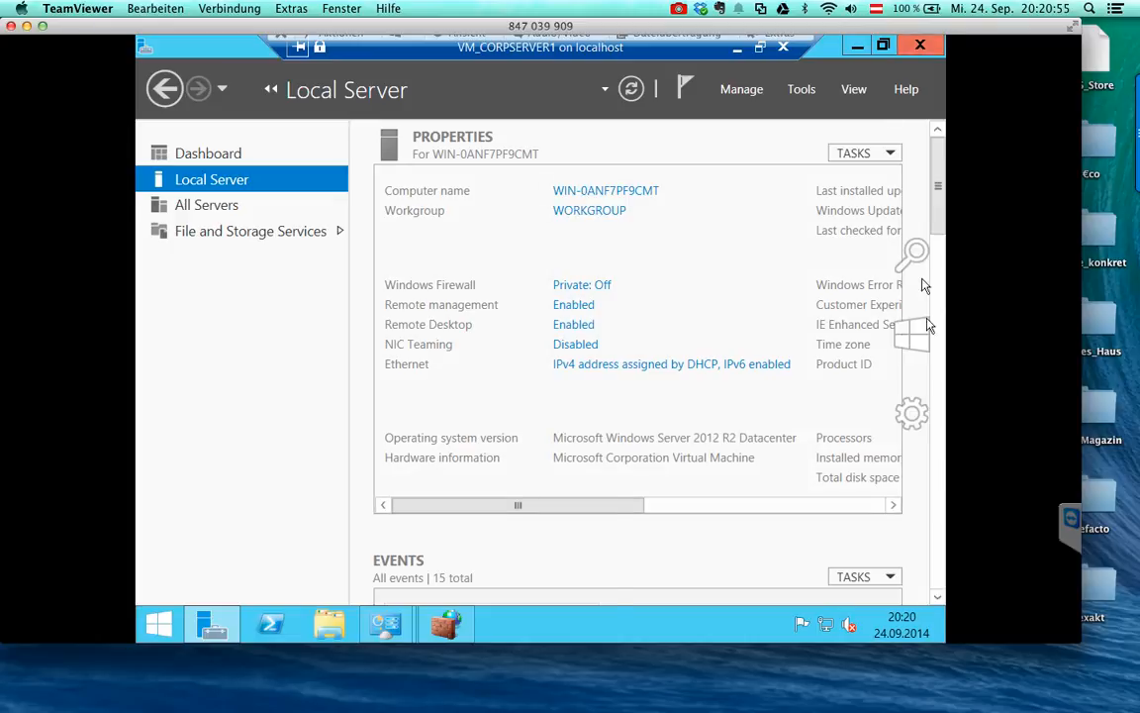
pyautogui.click(927, 436)
pyautogui.click(808, 529)
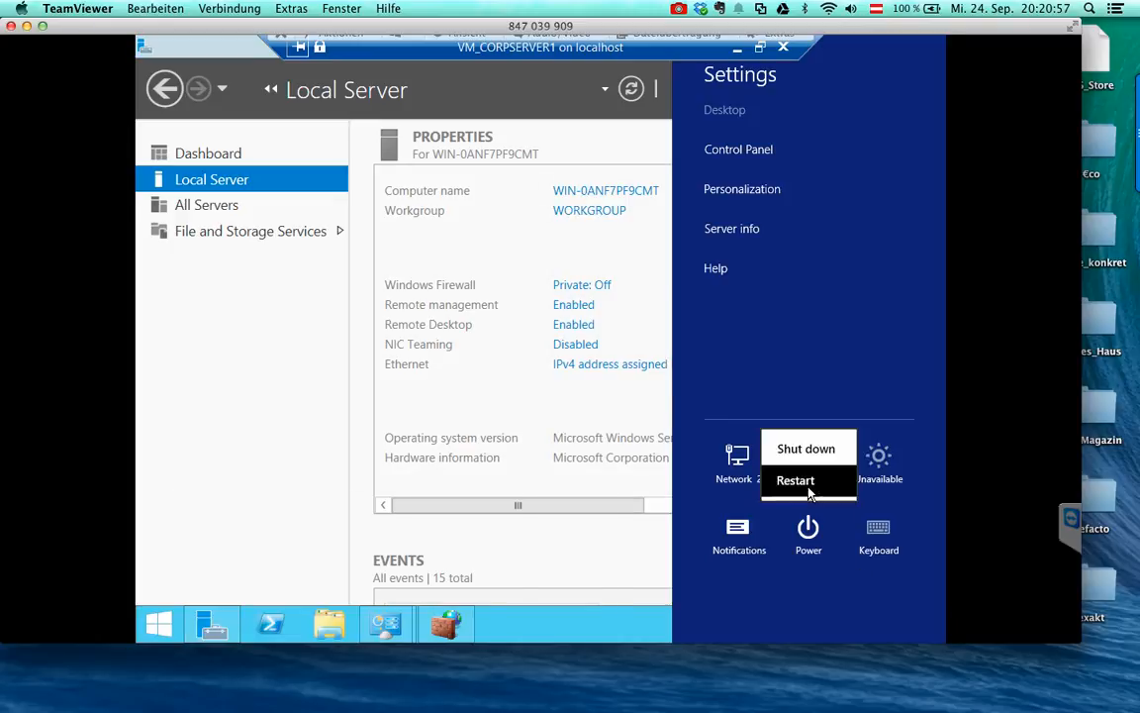
pyautogui.click(804, 483)
pyautogui.click(887, 473)
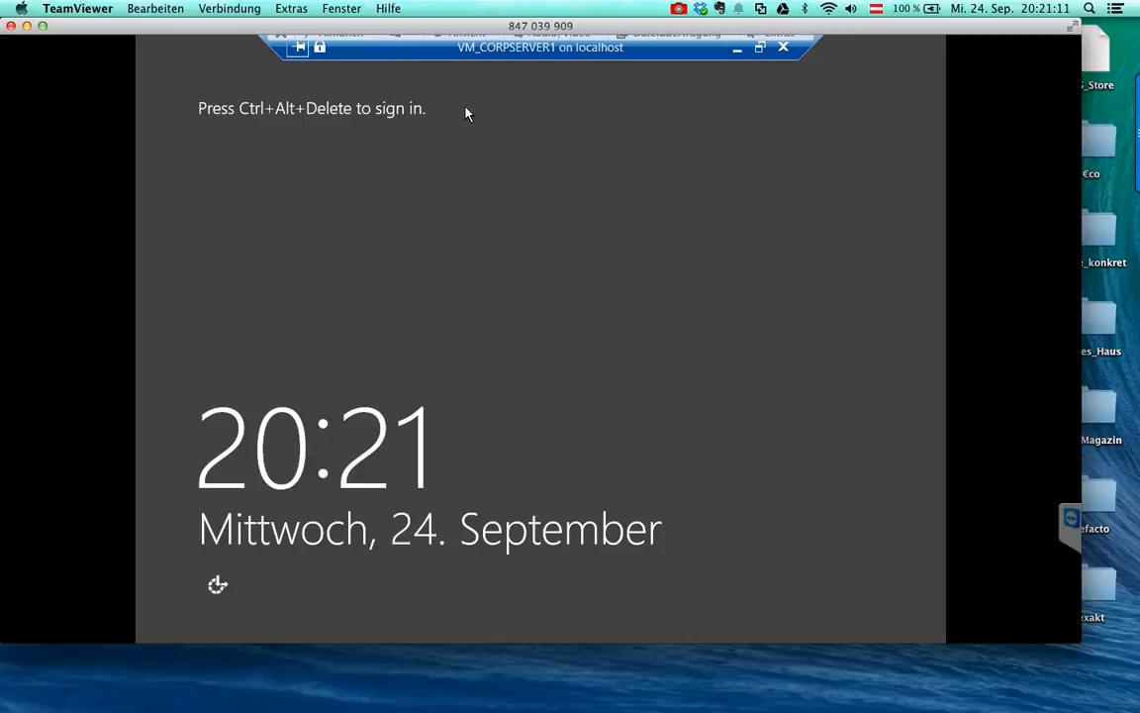
# - Send Ctrl+Alt+Delete, switch the VM connection to full screen, and sign in with the Administrator password
pyautogui.click(759, 47)
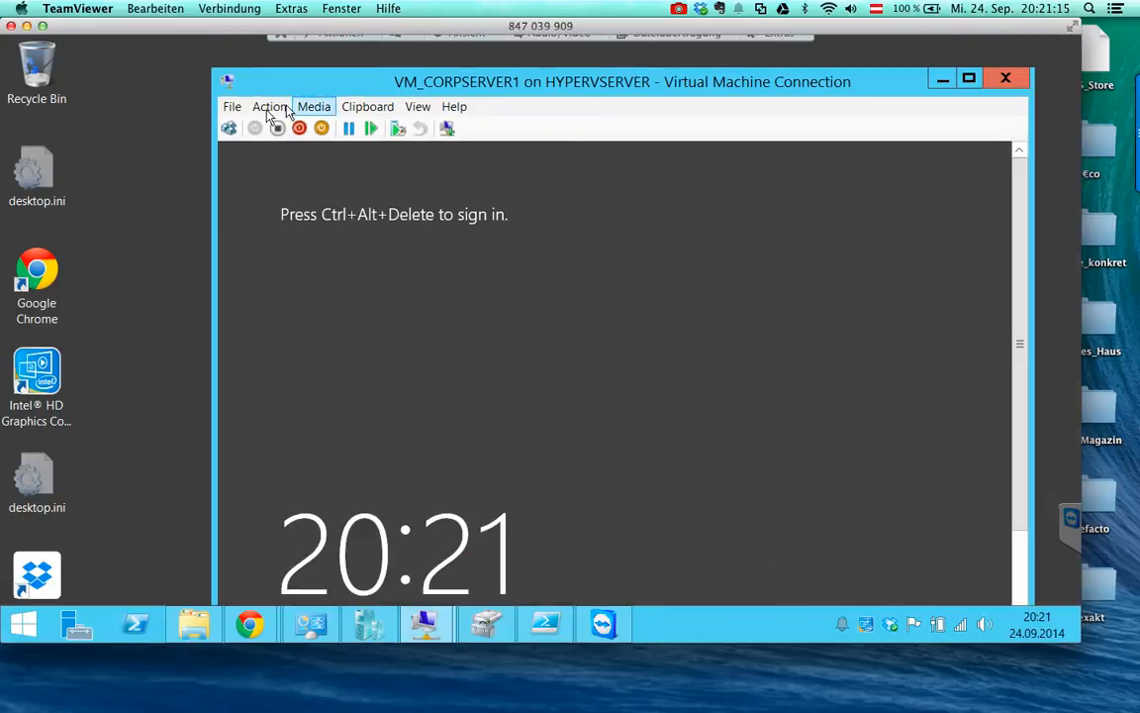
pyautogui.click(229, 128)
pyautogui.click(423, 106)
pyautogui.click(448, 128)
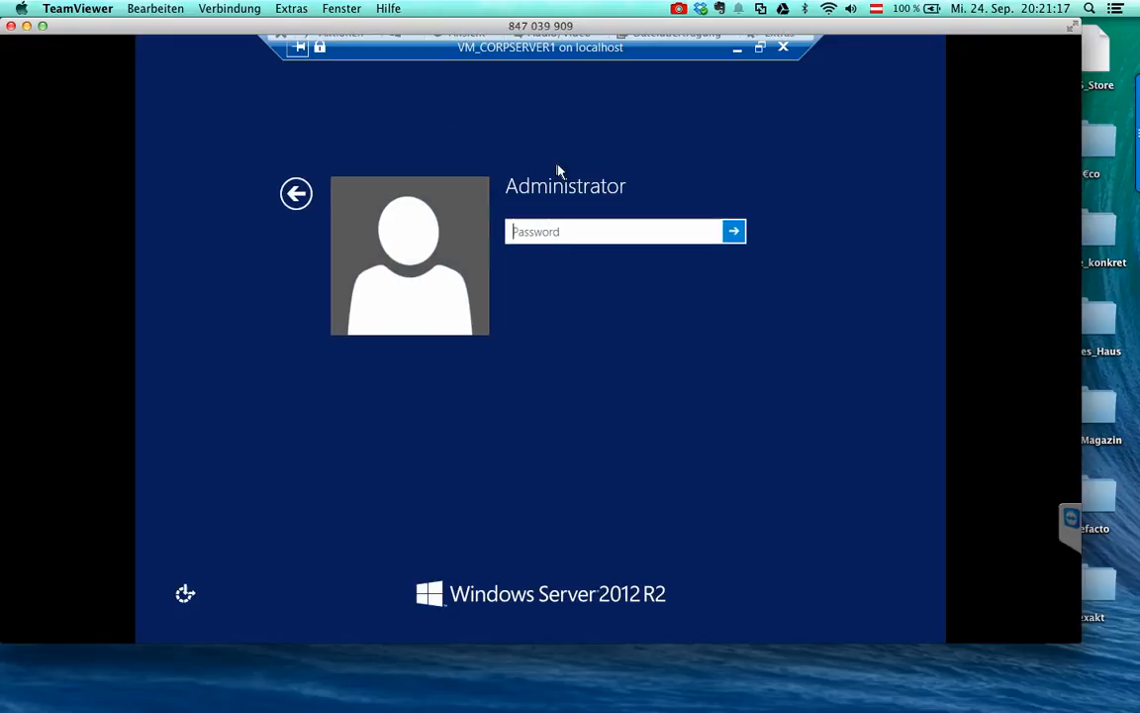
pyautogui.write('P')
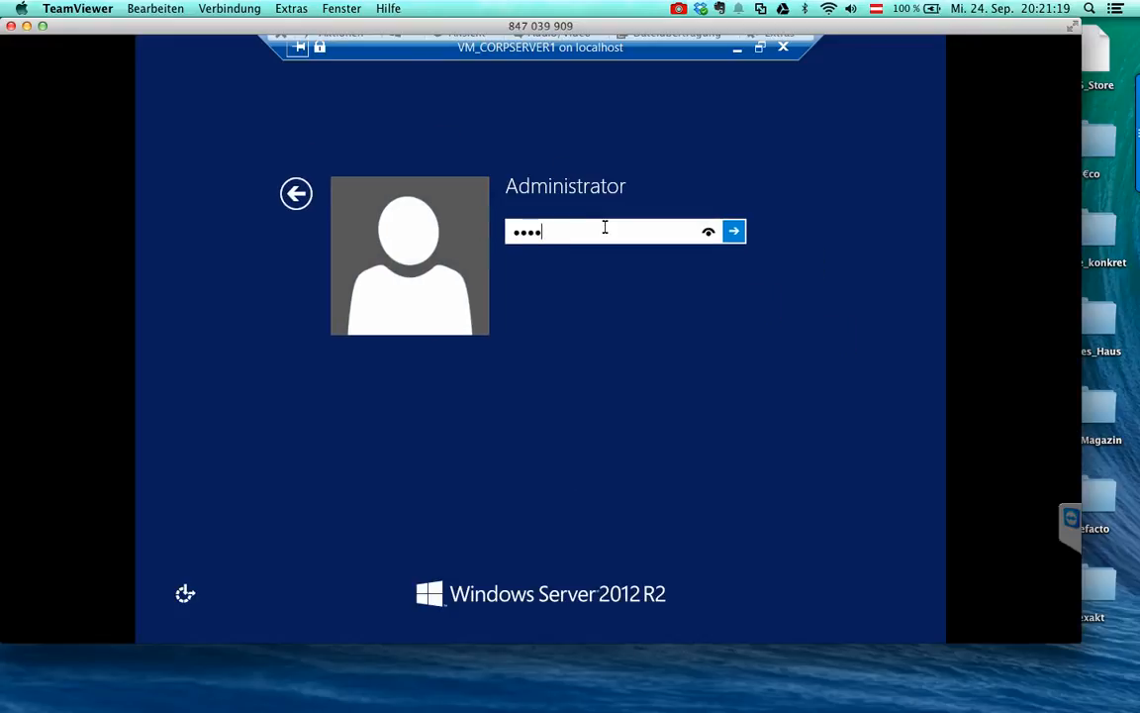
pyautogui.press('Return')
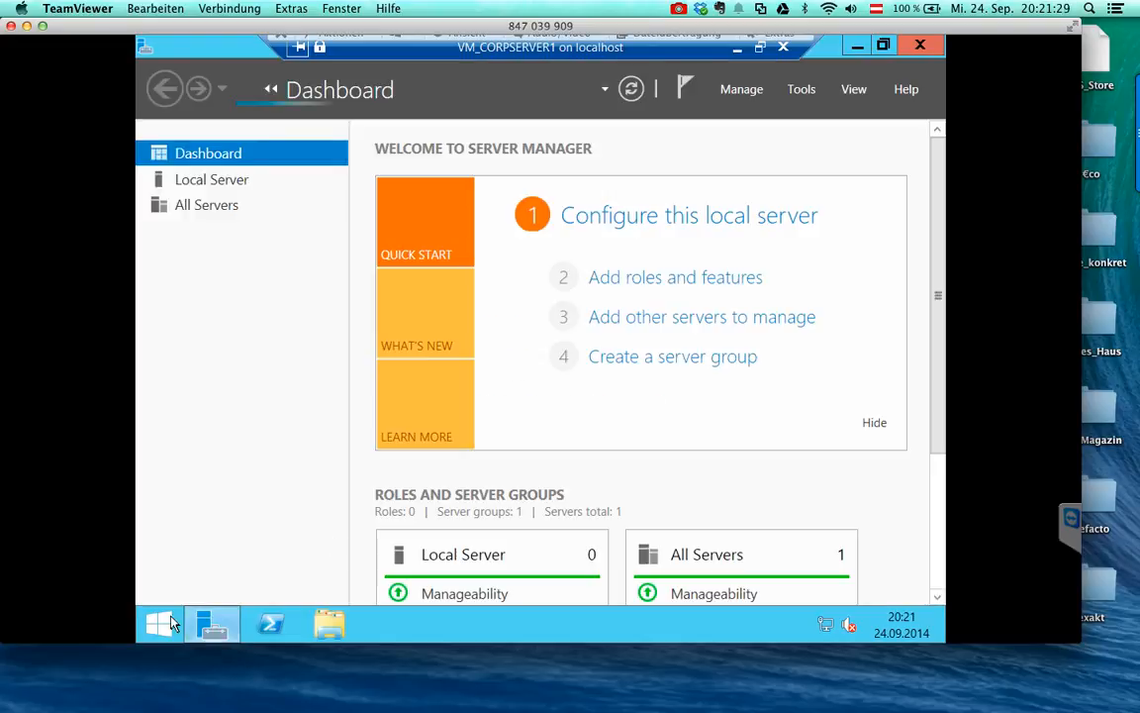
# - Search for Windows Update from the Start screen and open its settings page
pyautogui.click(171, 622)
pyautogui.write('update')
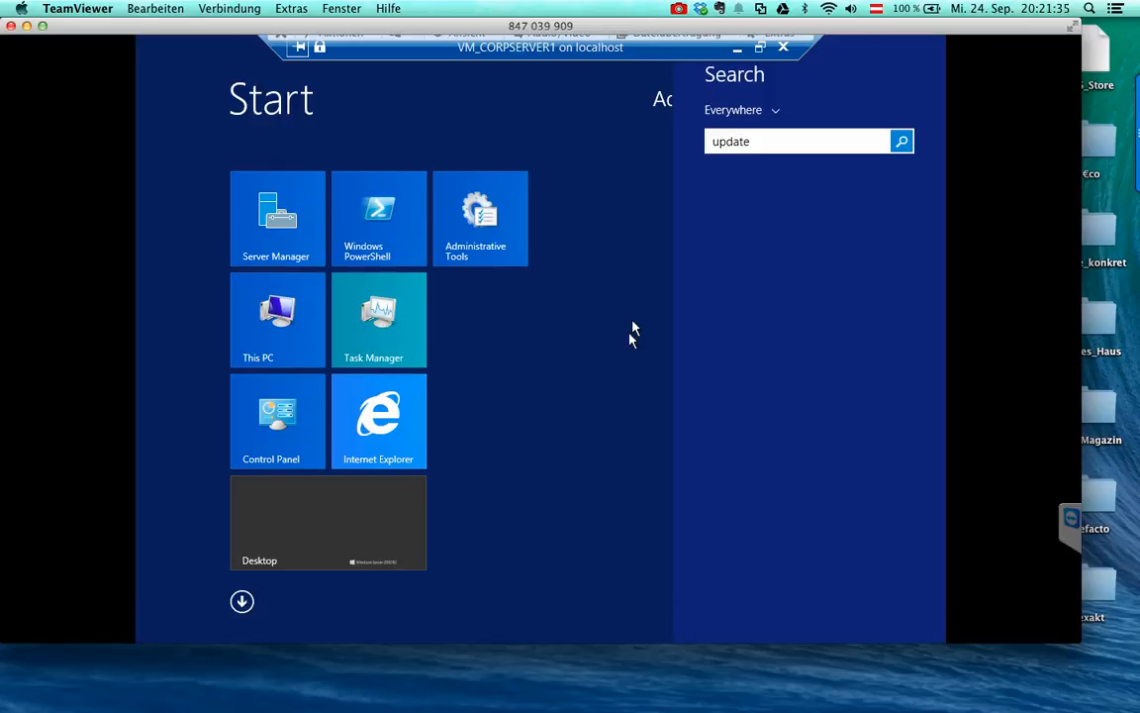
pyautogui.click(744, 191)
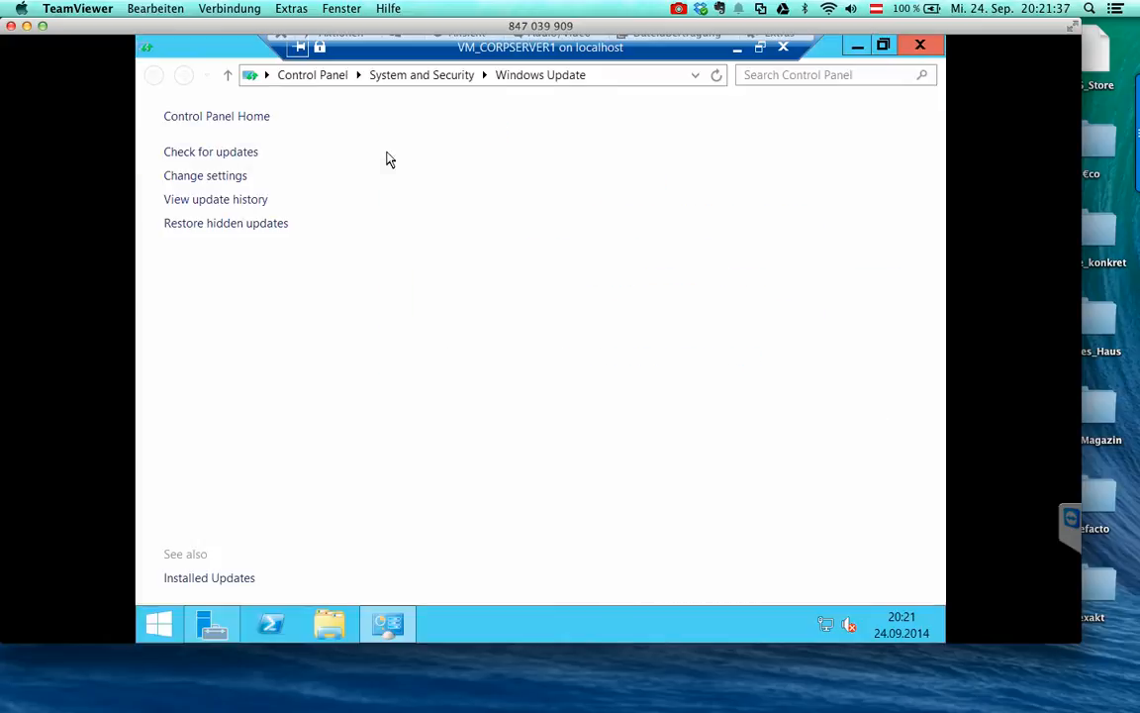
pyautogui.click(235, 178)
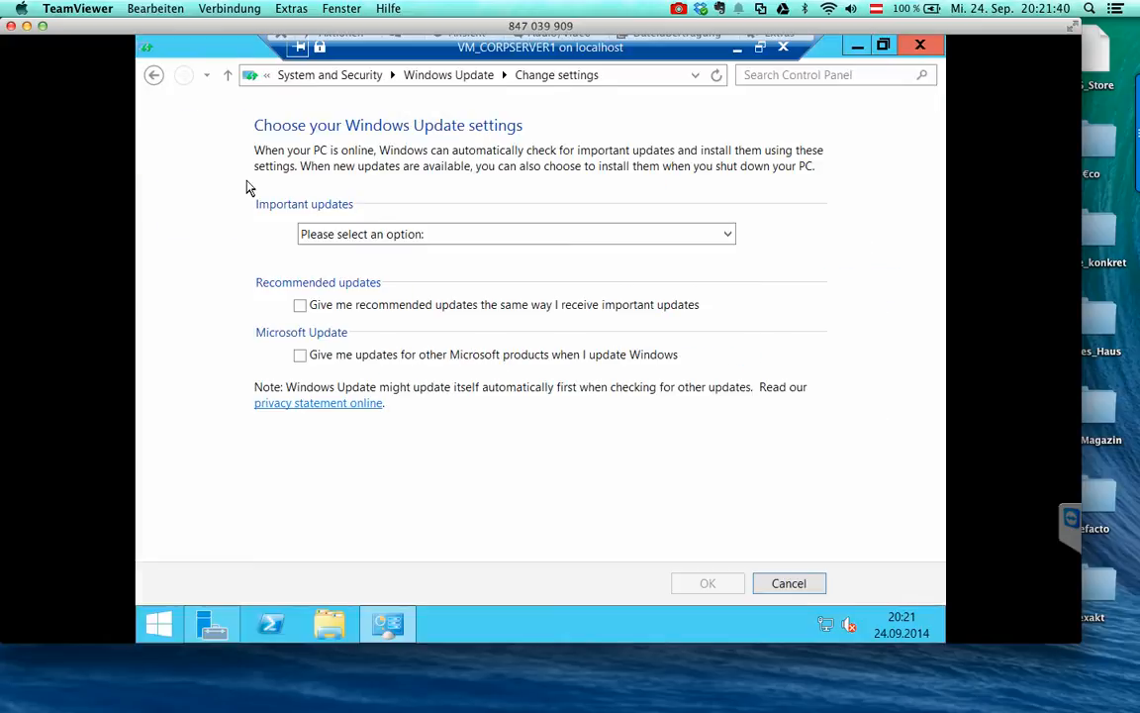
# - Choose 'Never check for updates', include recommended updates, save, and start checking for updates
pyautogui.click(423, 236)
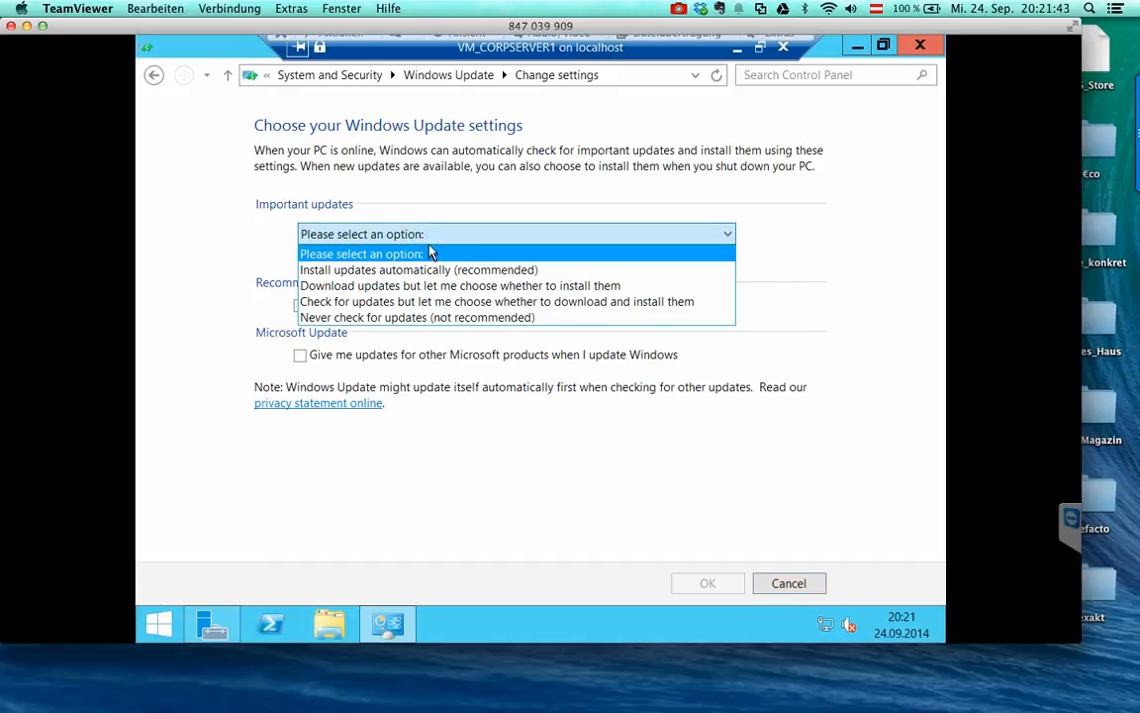
pyautogui.click(429, 317)
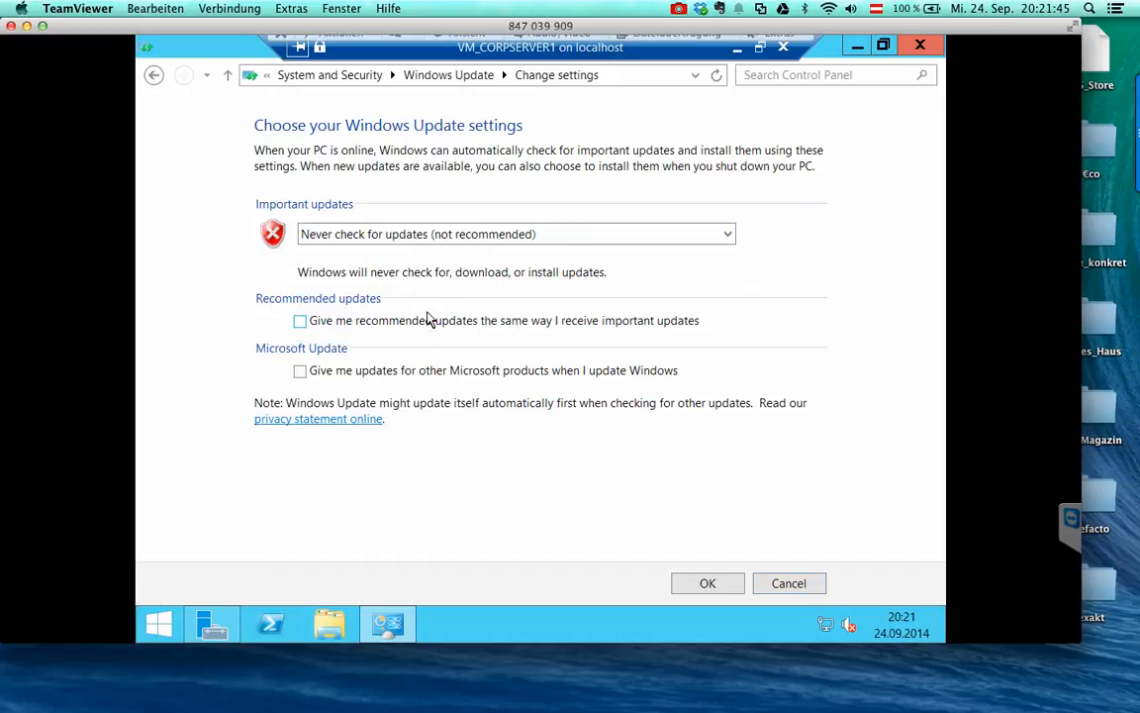
pyautogui.click(386, 320)
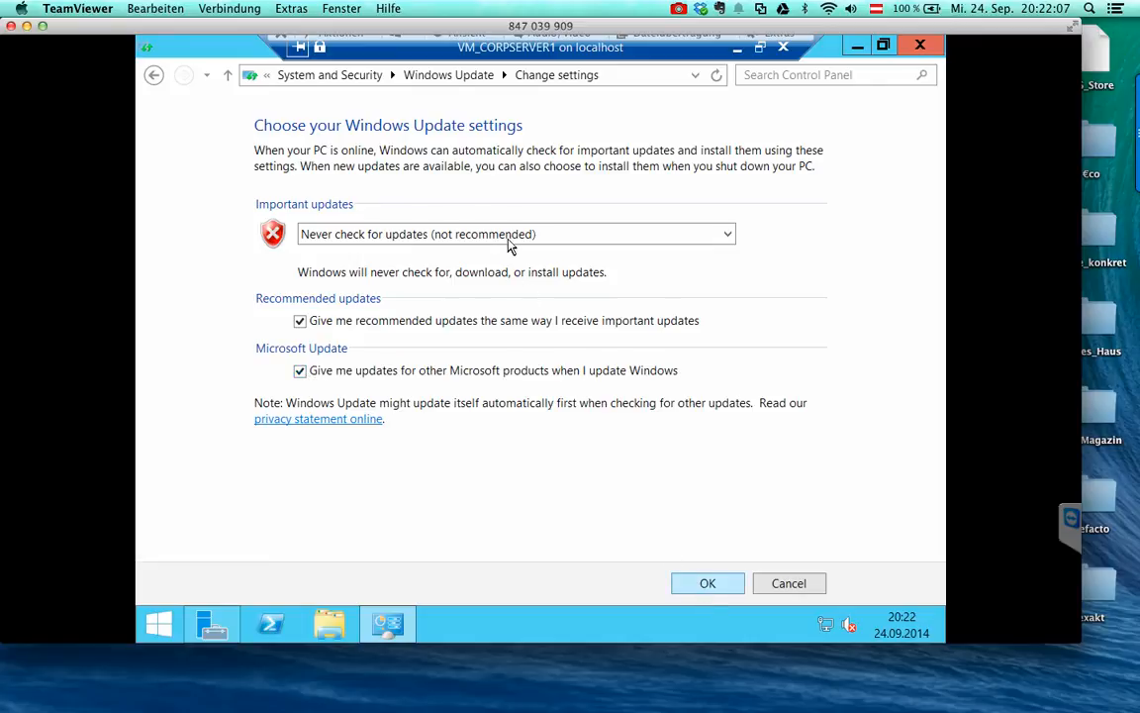
pyautogui.press('Return')
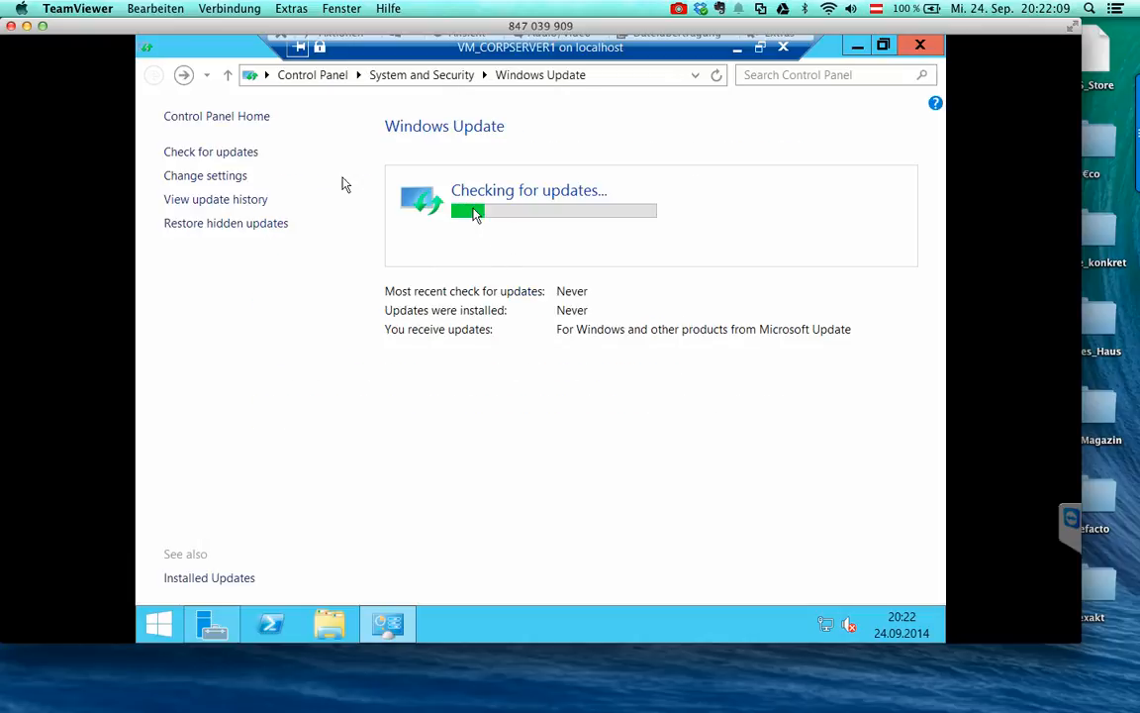
pyautogui.click(255, 157)
pyautogui.click(694, 472)
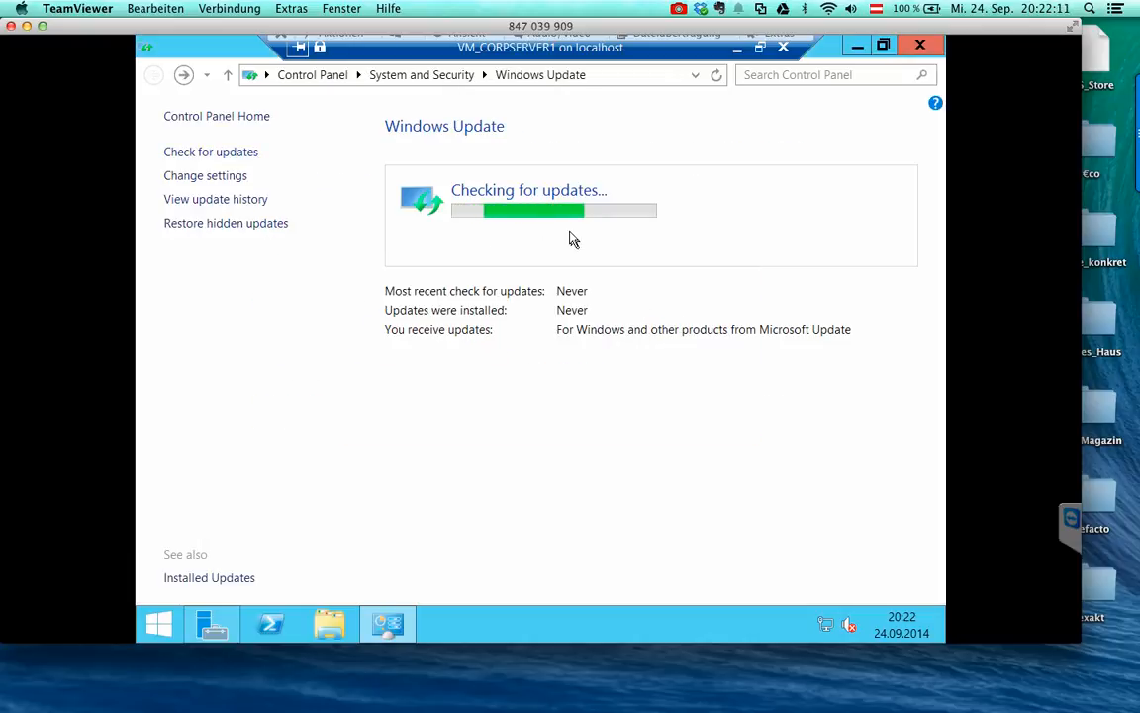
# - Launch Internet Explorer, load orf.at, and close the browser
pyautogui.click(159, 623)
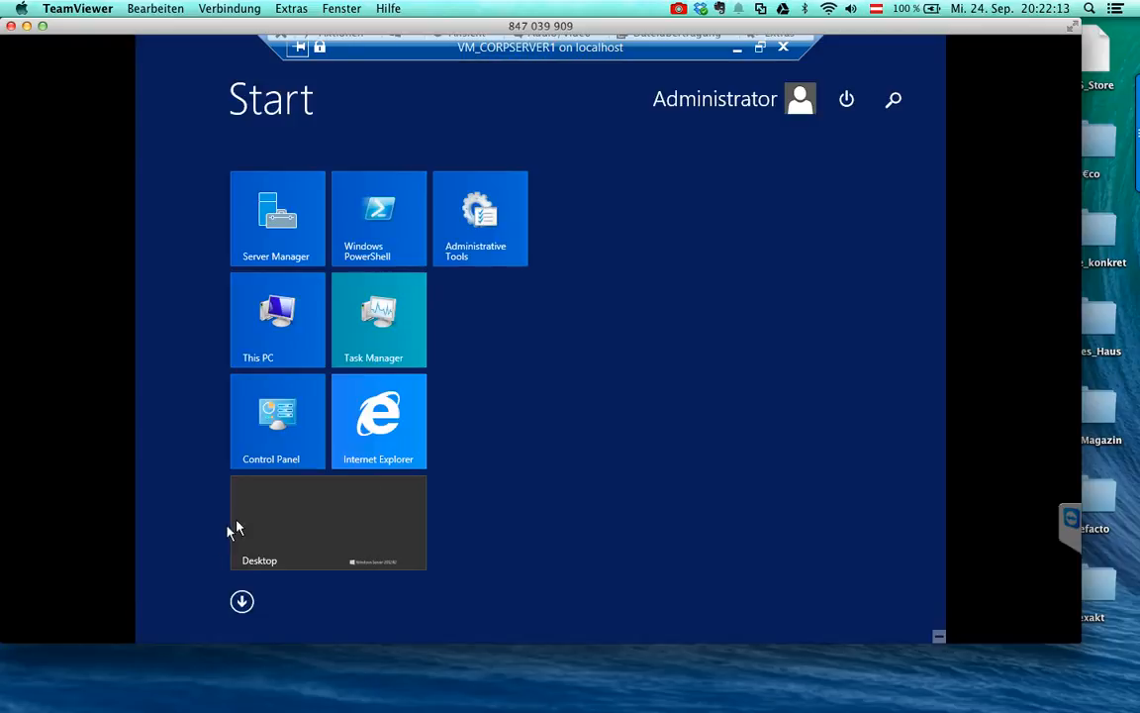
pyautogui.click(404, 430)
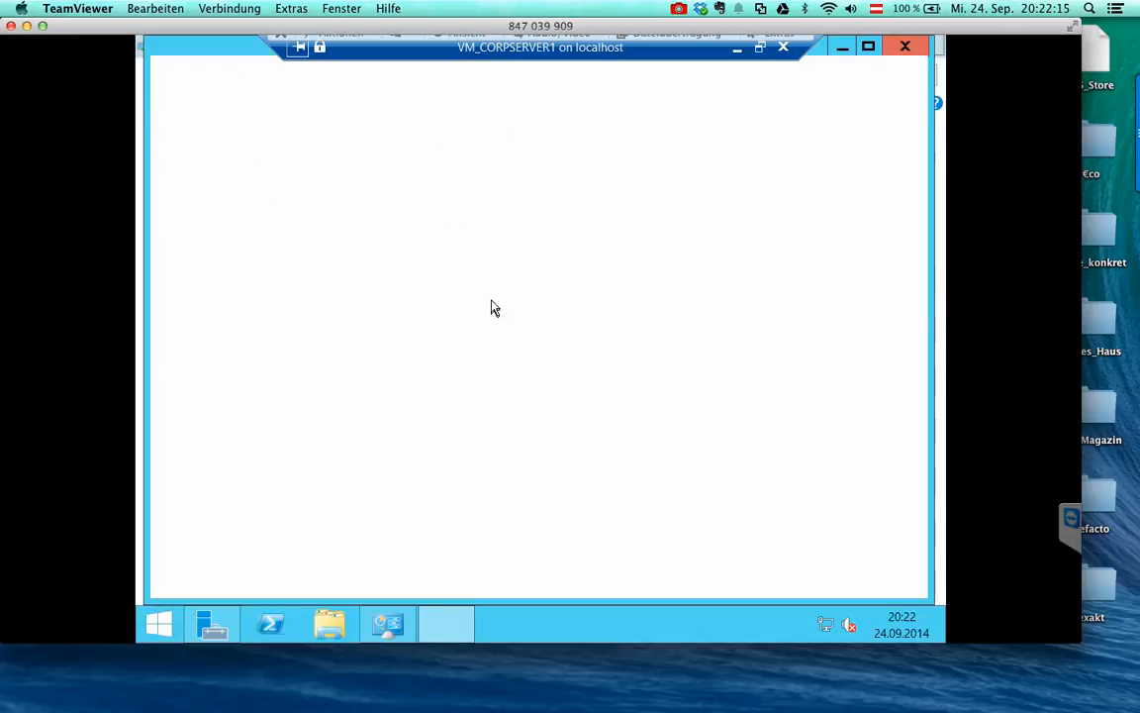
pyautogui.click(488, 78)
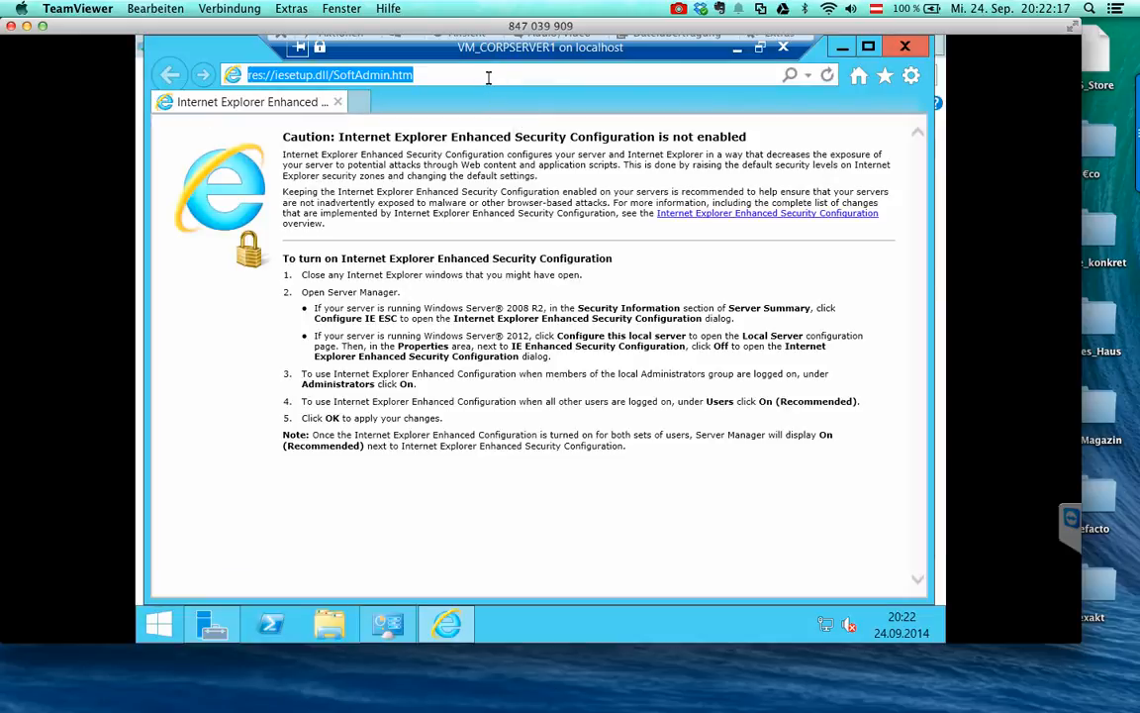
pyautogui.write('orf.at/')
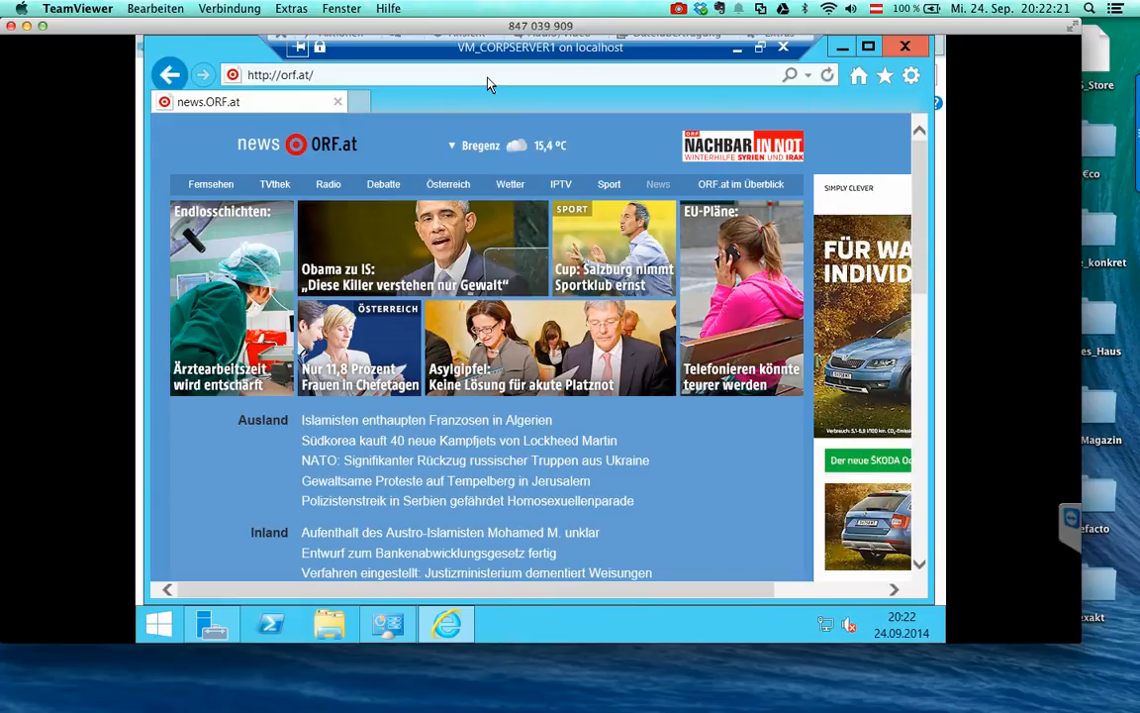
pyautogui.click(337, 102)
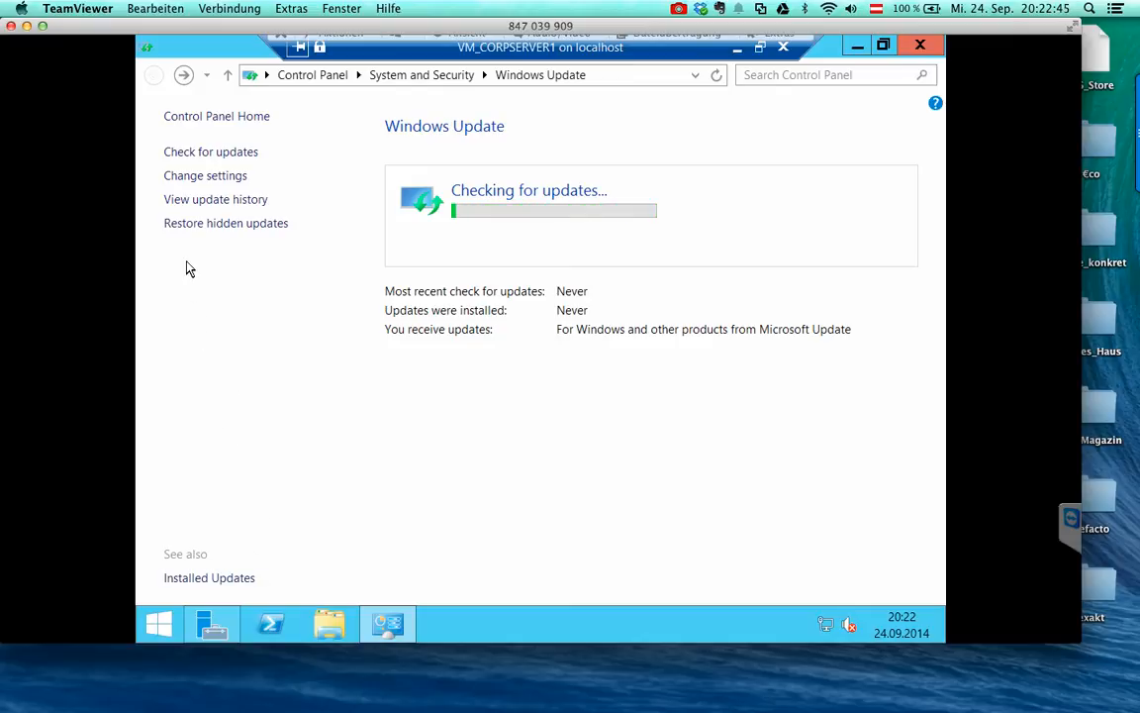
# - Run 'ping hypervserver' in an administrator Command Prompt on the VM, getting four replies
pyautogui.click(160, 624)
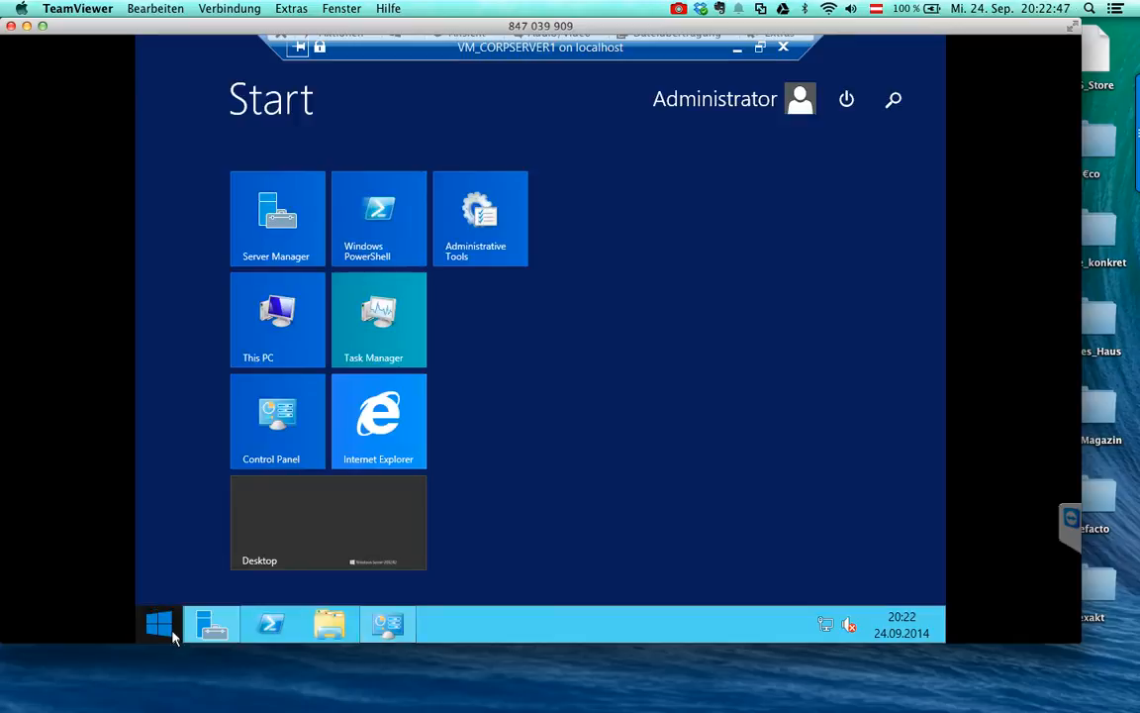
pyautogui.click(391, 495)
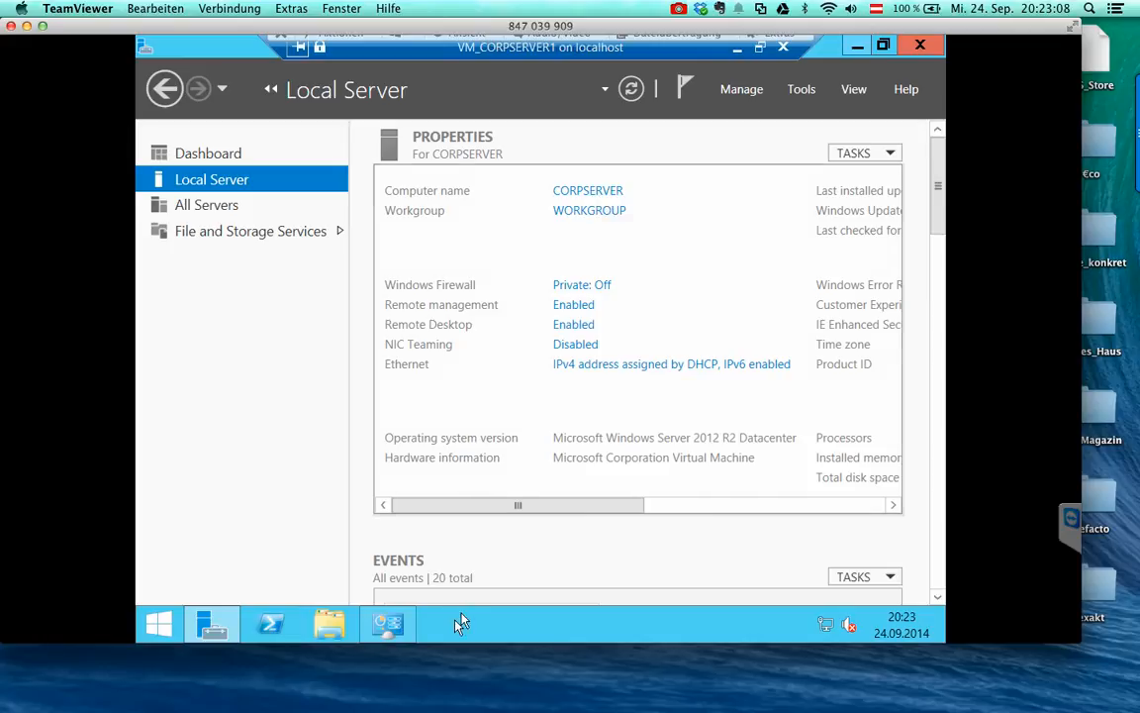
pyautogui.moveTo(530, 507); pyautogui.dragTo(428, 509)
pyautogui.rightClick(158, 626)
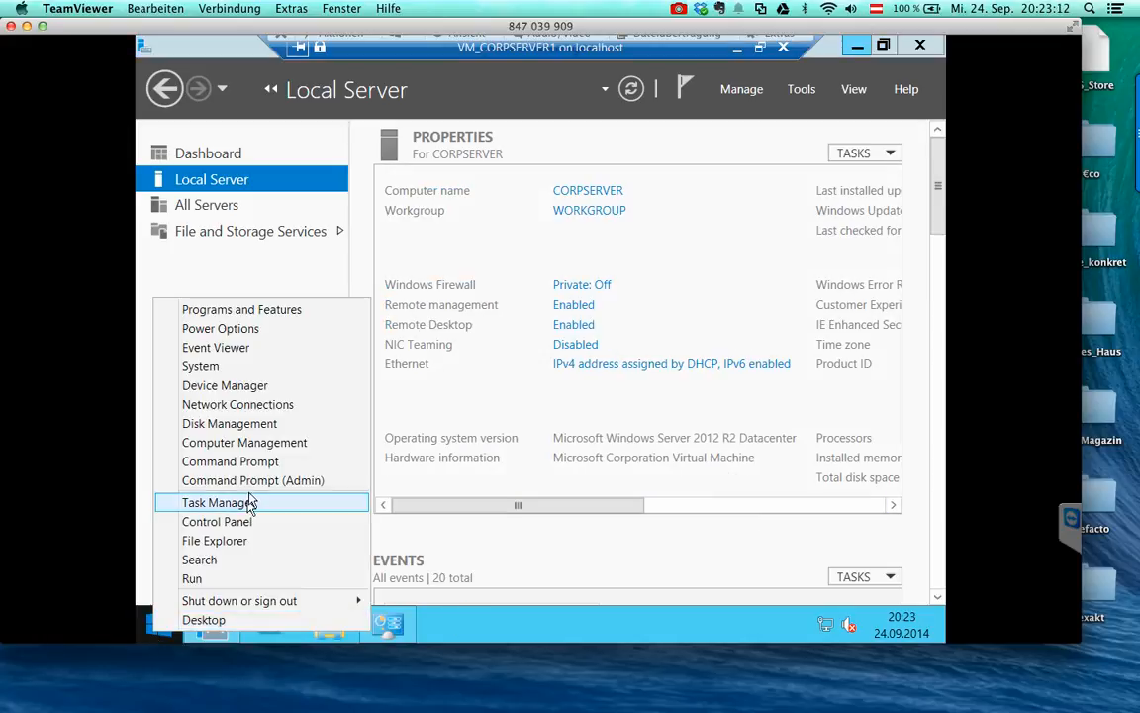
pyautogui.click(251, 482)
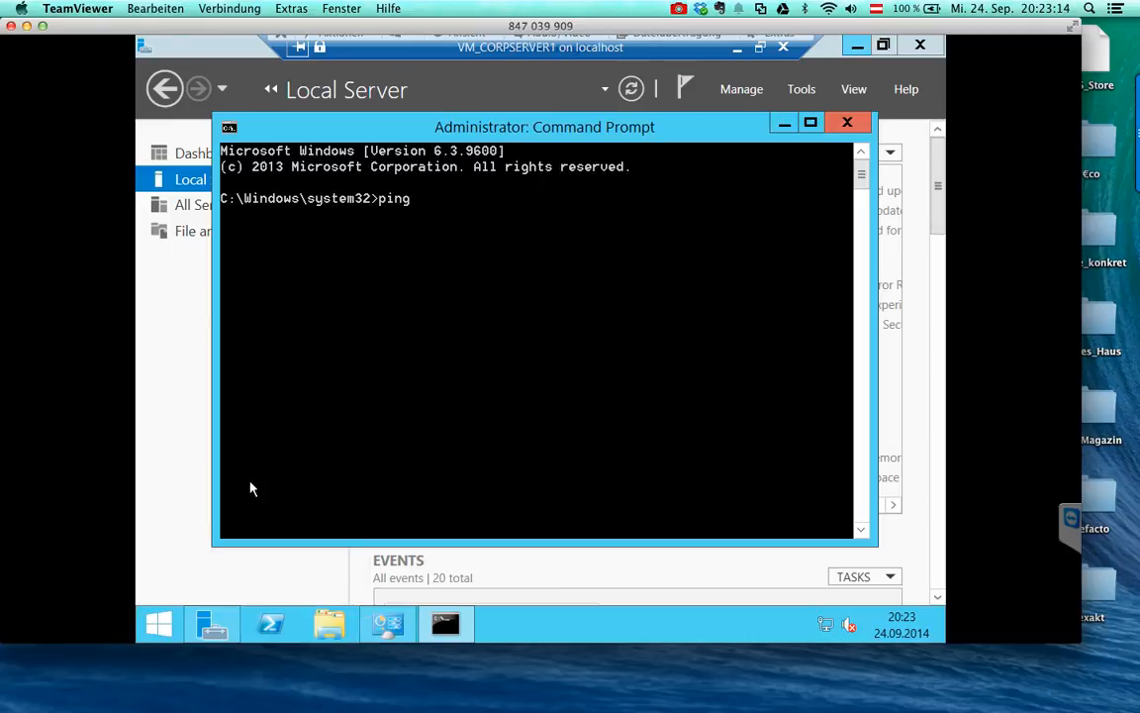
pyautogui.write('ping hypervserver')
pyautogui.press('Return')
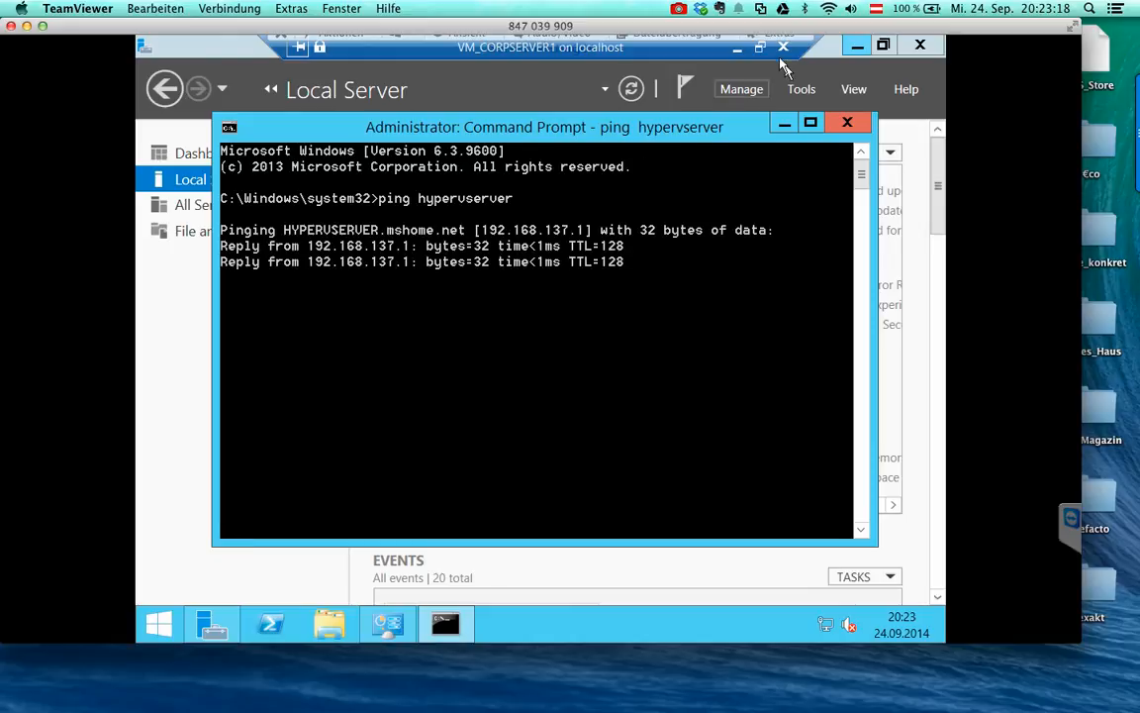
pyautogui.click(759, 47)
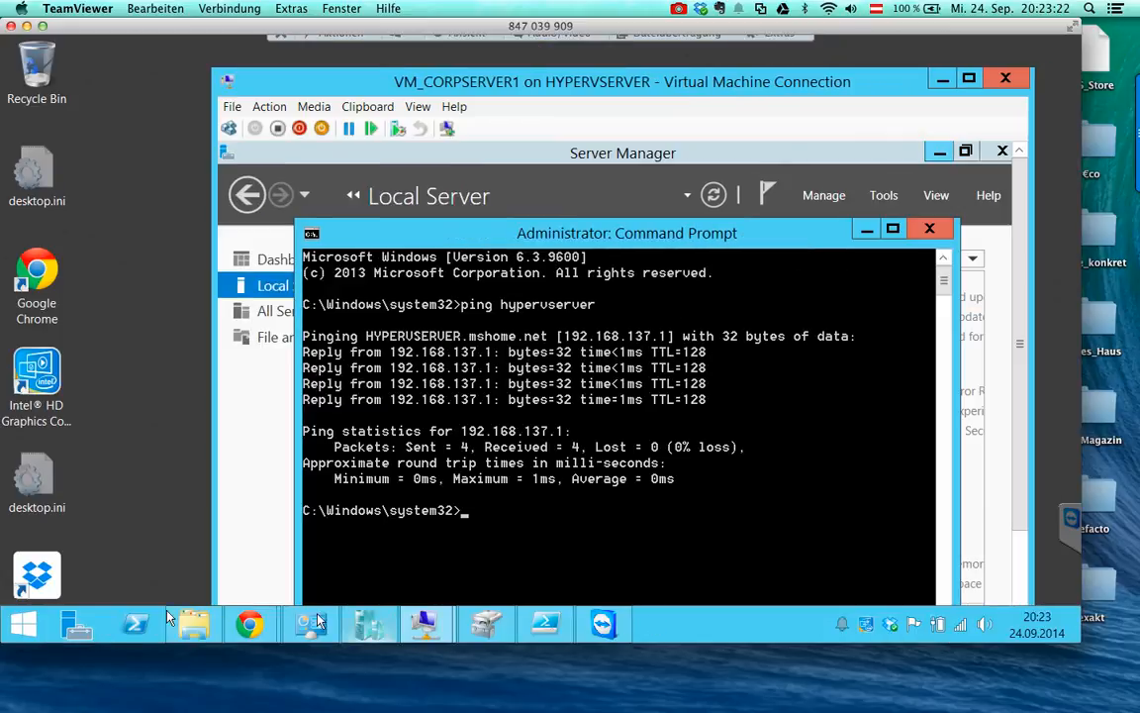
# - On the host, run 'ping corpserver' in an administrator Command Prompt, then minimize it
pyautogui.rightClick(30, 623)
pyautogui.click(119, 462)
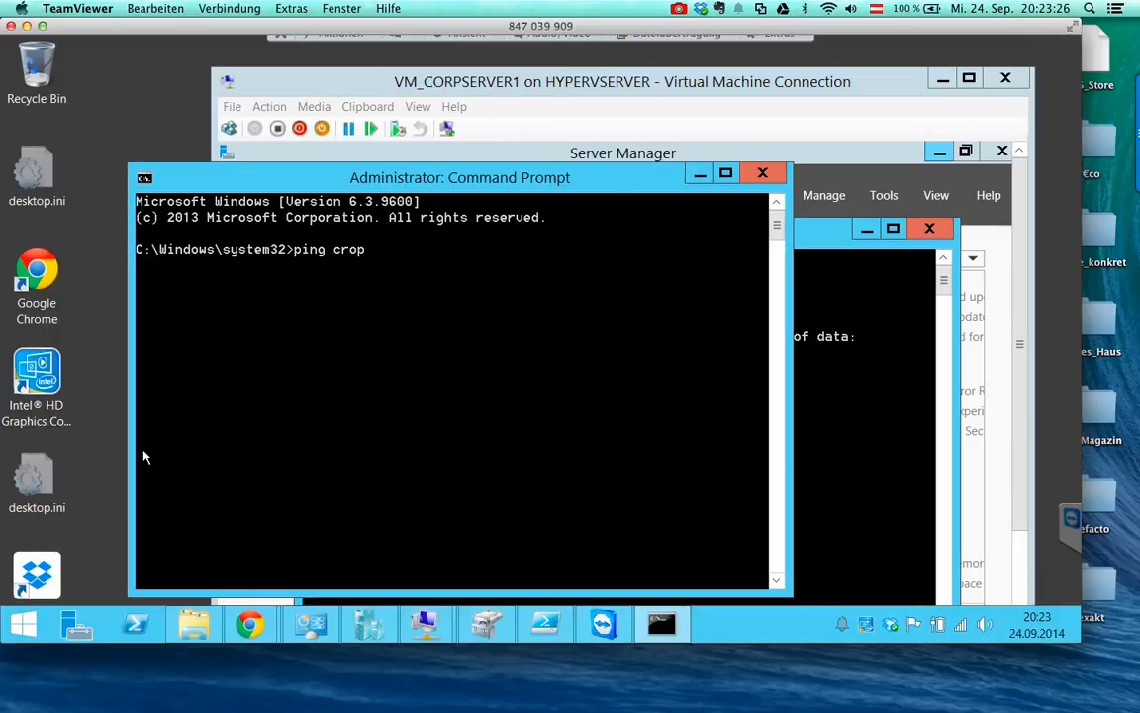
pyautogui.write('ping corpserver')
pyautogui.press('Return')
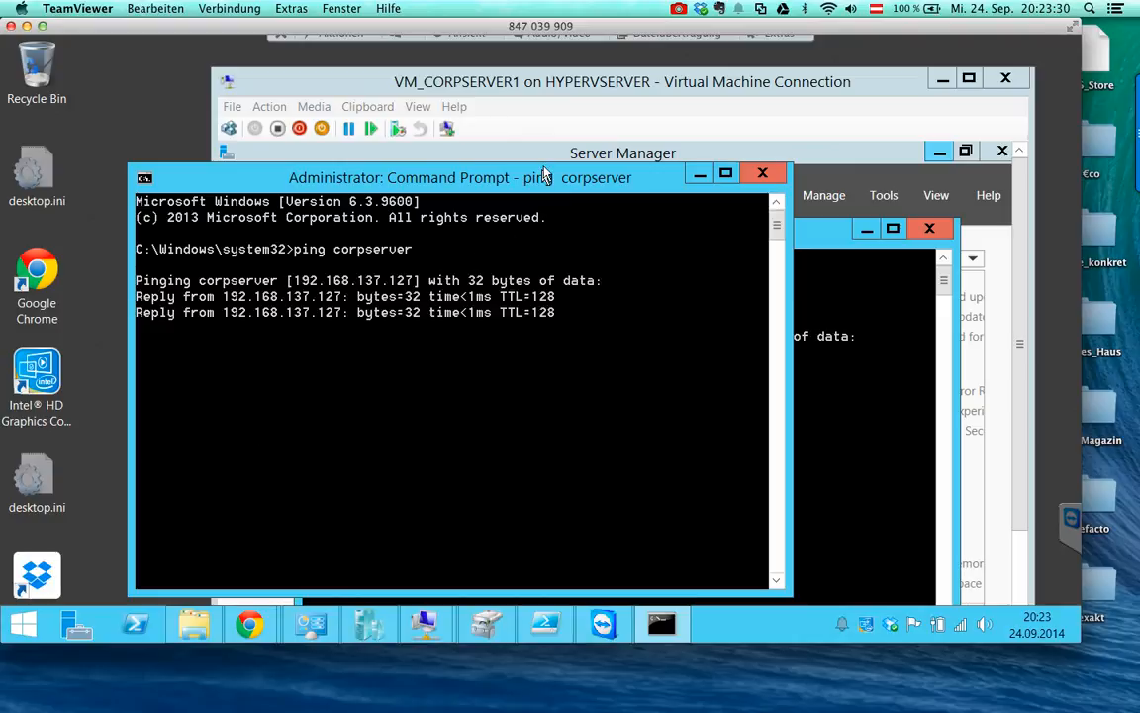
pyautogui.click(699, 174)
# - Return the VM connection to full screen and bring Windows Update to the front
pyautogui.click(969, 79)
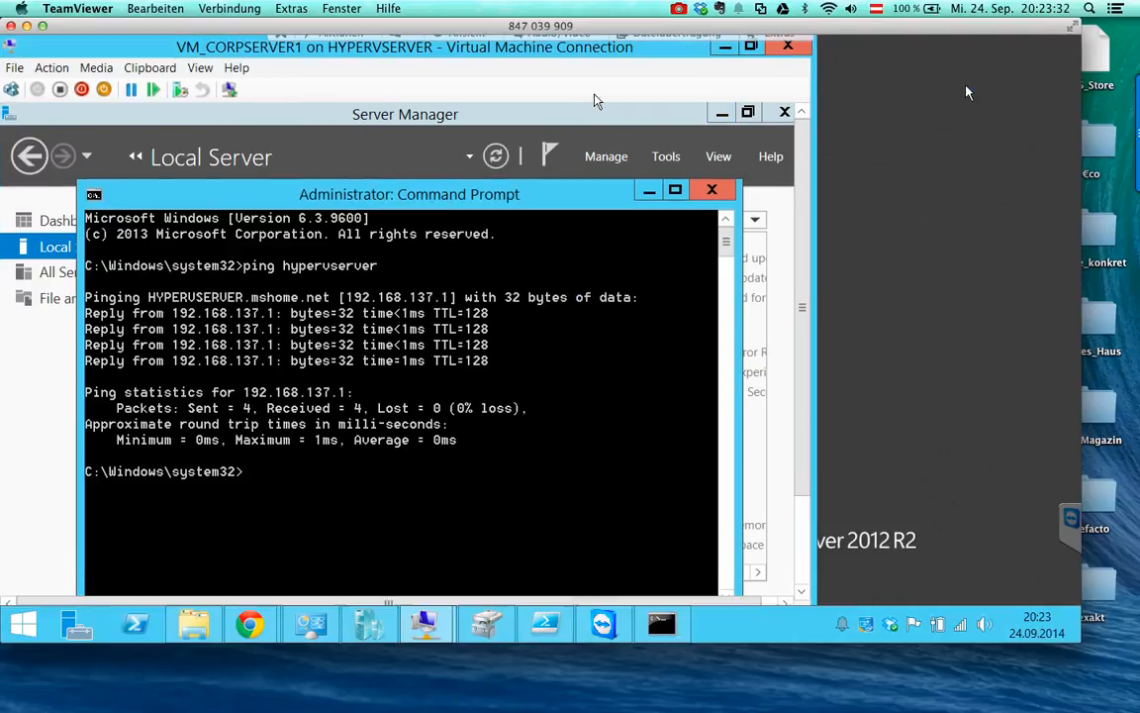
pyautogui.click(198, 68)
pyautogui.click(205, 89)
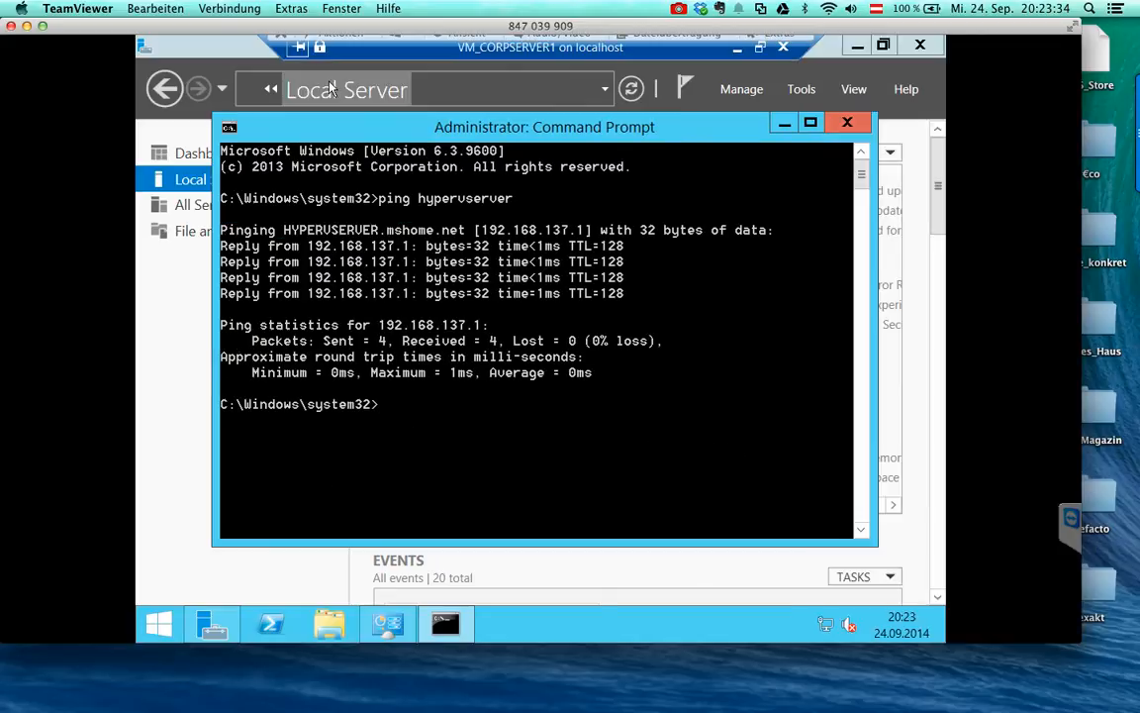
pyautogui.click(388, 623)
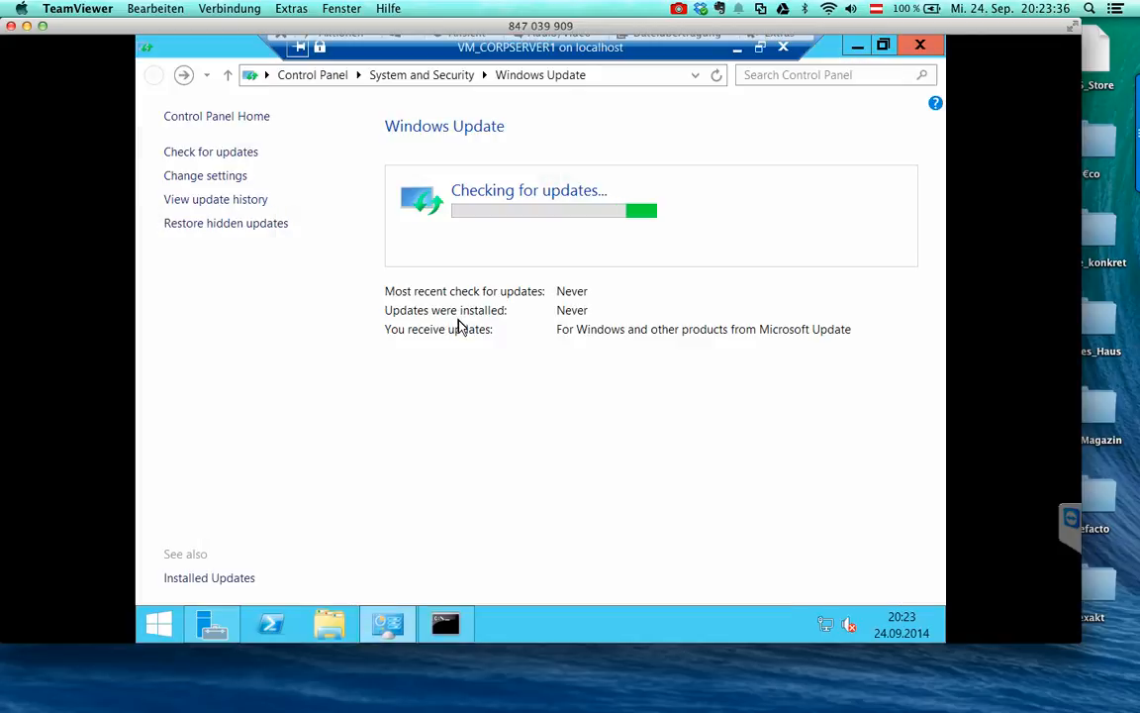